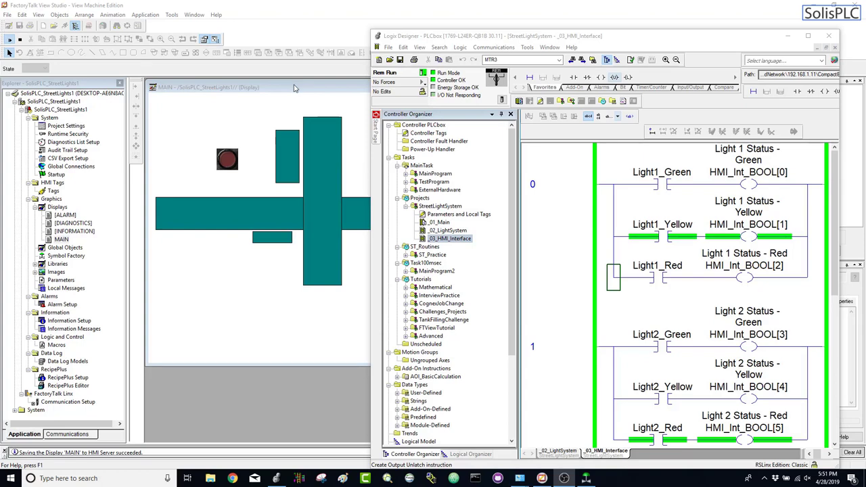
pyautogui.click(290, 87)
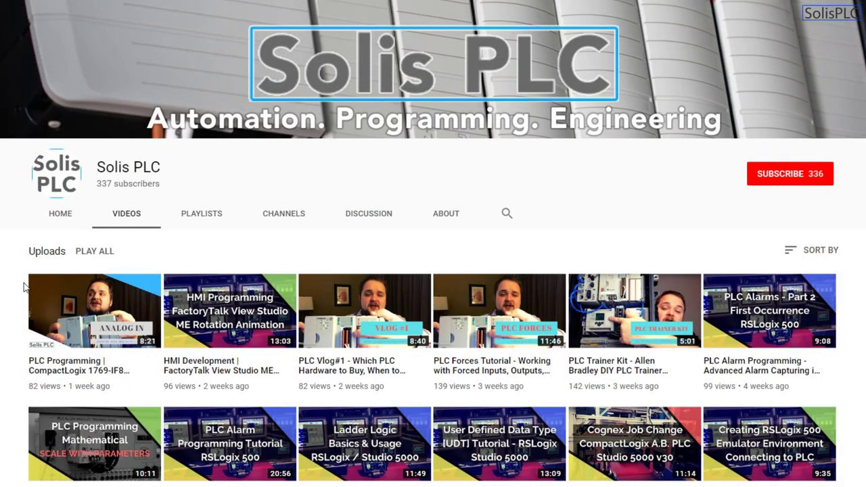
pyautogui.scroll(-3, 20, 298)
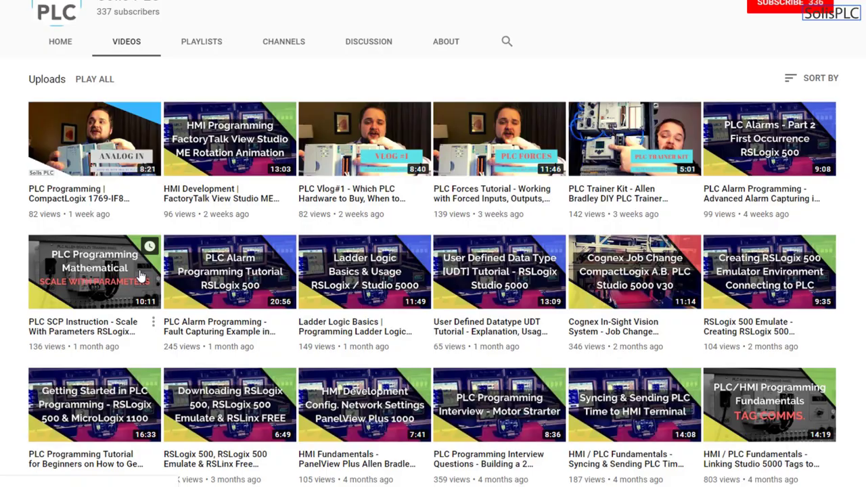
pyautogui.scroll(-5, 141, 276)
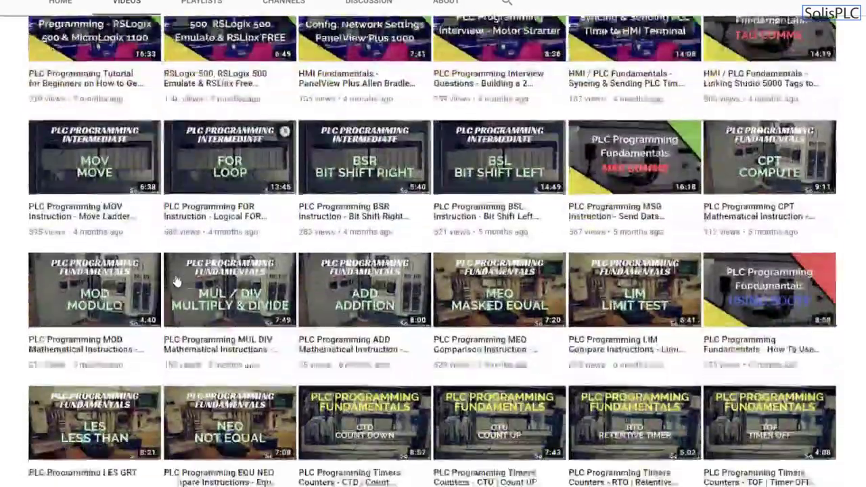
pyautogui.scroll(6, 109, 270)
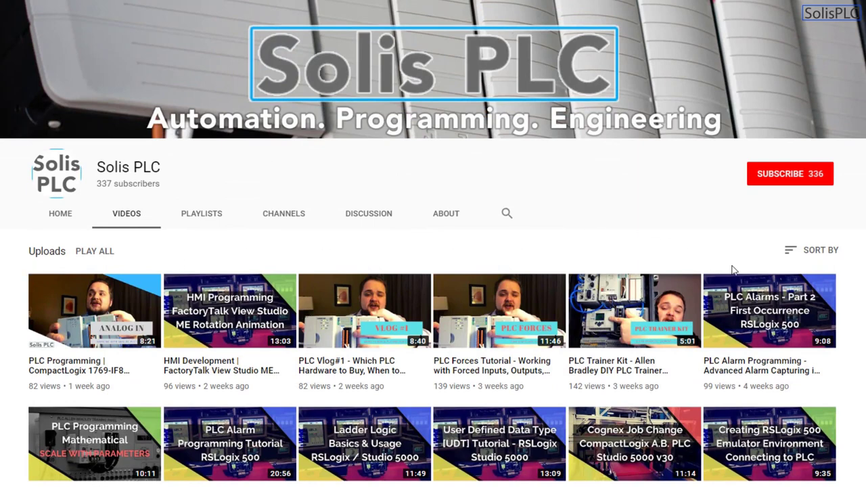
pyautogui.click(780, 180)
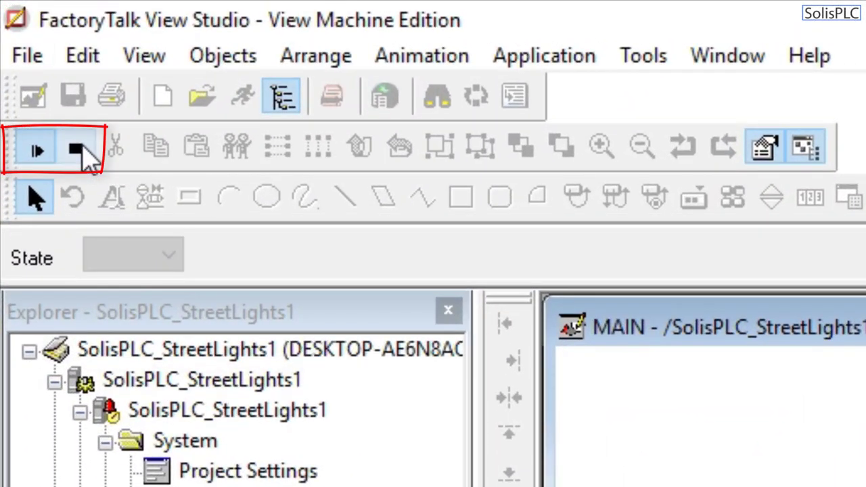
# - Stop the display test run and move the red light onto the small rectangle beside the vertical road
pyautogui.click(83, 146)
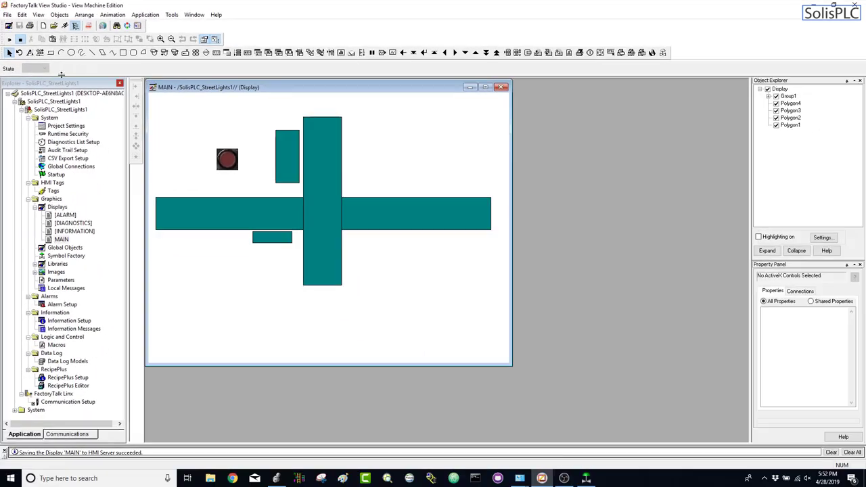
pyautogui.click(222, 159)
pyautogui.moveTo(231, 158); pyautogui.dragTo(291, 145)
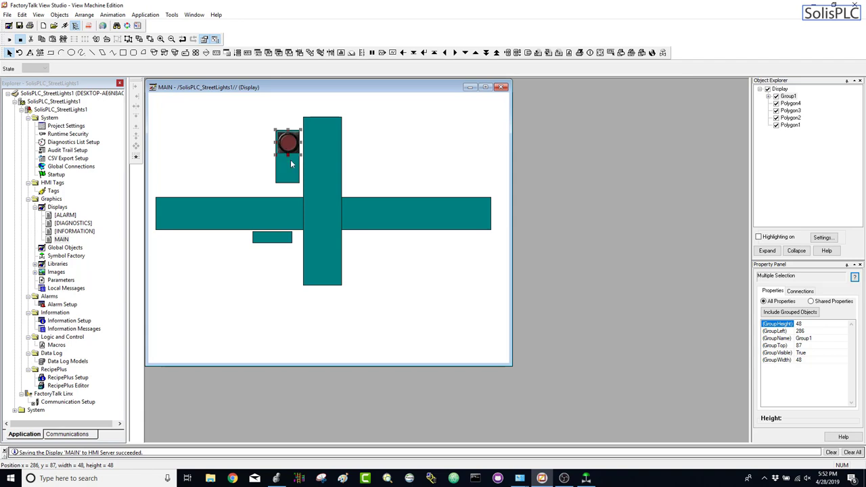
# - Copy the red light and place two copies one above the other on the right side of the vertical road
pyautogui.rightClick(288, 151)
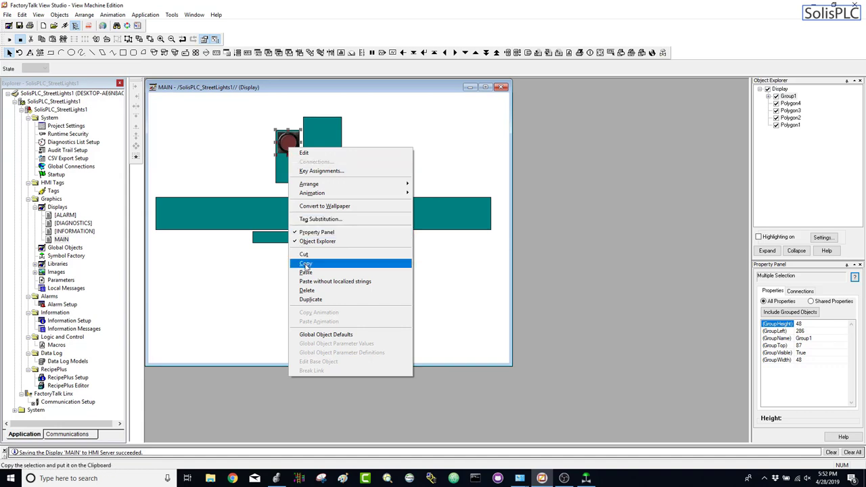
pyautogui.click(245, 169)
pyautogui.hotkey('ctrl', 'v')
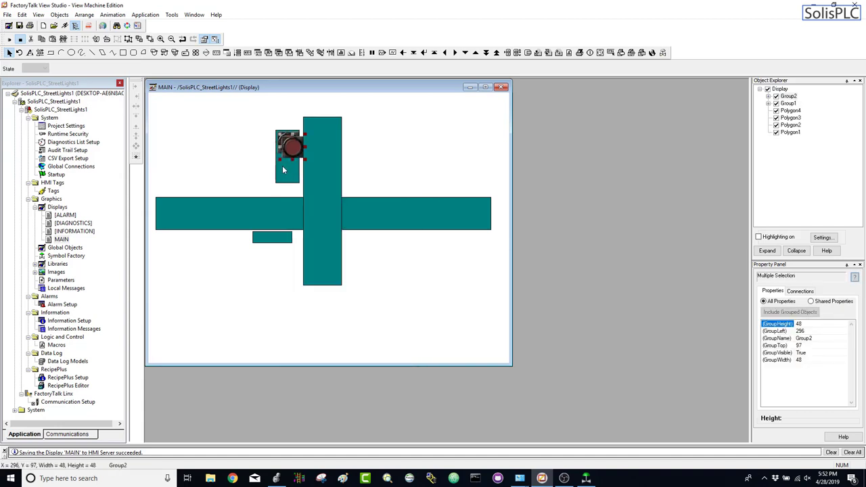
pyautogui.moveTo(290, 149); pyautogui.dragTo(380, 132)
pyautogui.moveTo(363, 164); pyautogui.dragTo(380, 159)
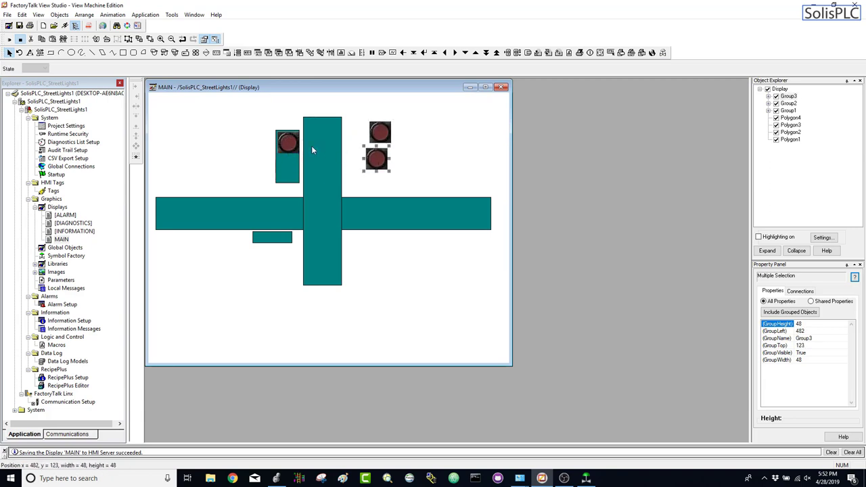
# - Move the original red light below the two copies and shift the upper copy in line with the middle one
pyautogui.click(290, 141)
pyautogui.moveTo(290, 142); pyautogui.dragTo(379, 186)
pyautogui.click(378, 135)
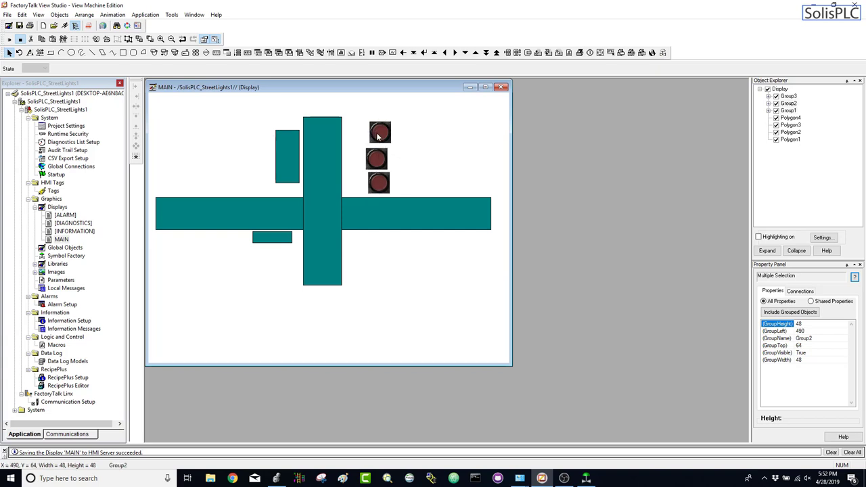
pyautogui.moveTo(378, 137); pyautogui.dragTo(375, 138)
pyautogui.click(379, 160)
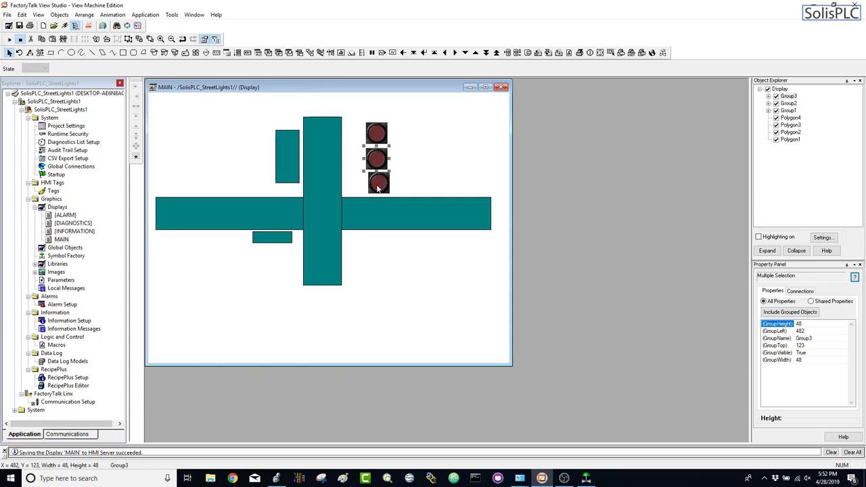
# - Enlarge the display window and align the three lights in an evenly spaced vertical column, with left positions at about 505
pyautogui.click(166, 42)
pyautogui.click(166, 42)
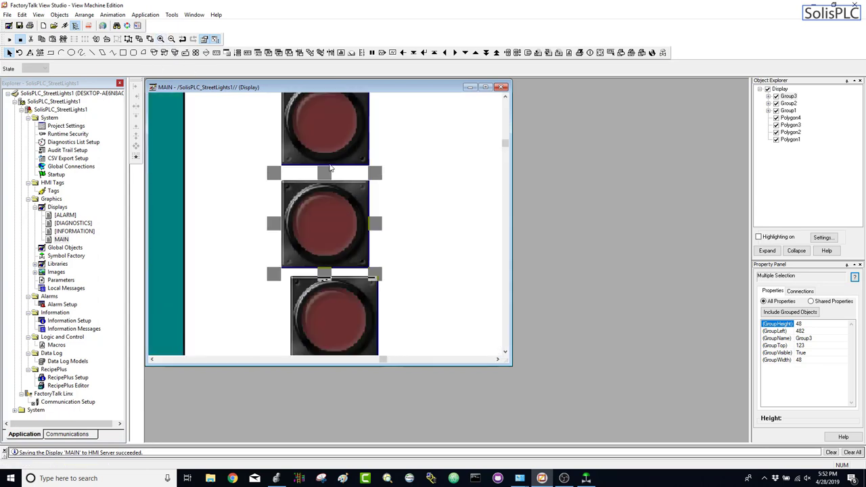
pyautogui.moveTo(513, 366); pyautogui.dragTo(599, 425)
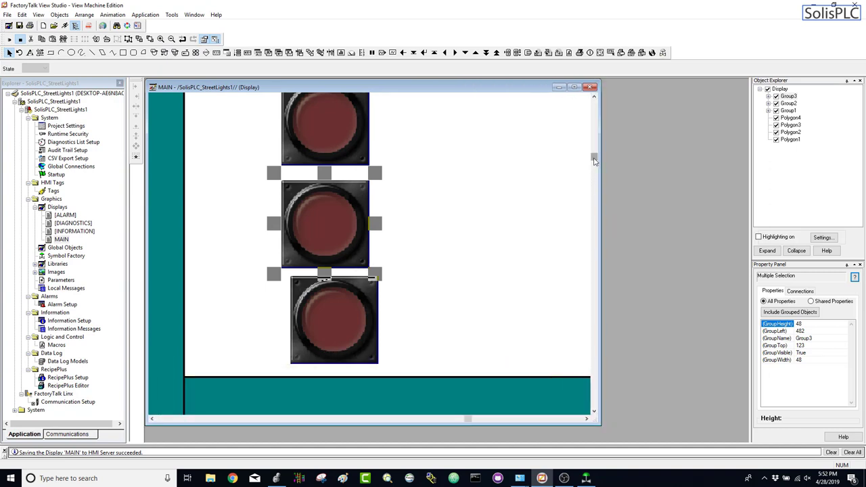
pyautogui.moveTo(594, 157); pyautogui.dragTo(594, 145)
pyautogui.click(342, 155)
pyautogui.moveTo(342, 155); pyautogui.dragTo(382, 159)
pyautogui.click(349, 248)
pyautogui.moveTo(354, 247); pyautogui.dragTo(396, 247)
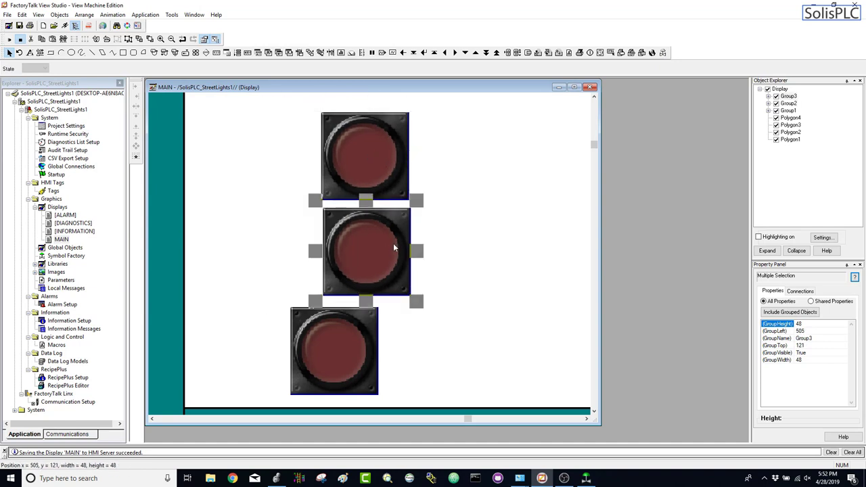
pyautogui.click(366, 351)
pyautogui.moveTo(342, 350); pyautogui.dragTo(371, 350)
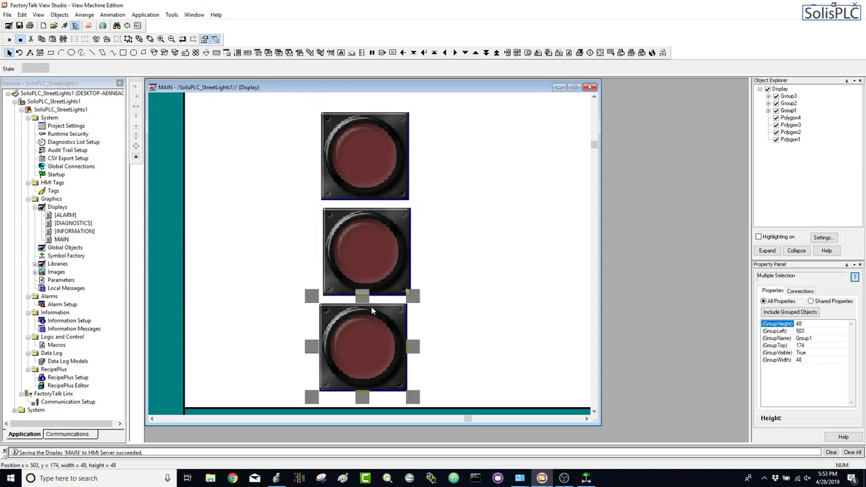
# - Open the image properties of the RedOFF image inside the middle light group
pyautogui.click(373, 243)
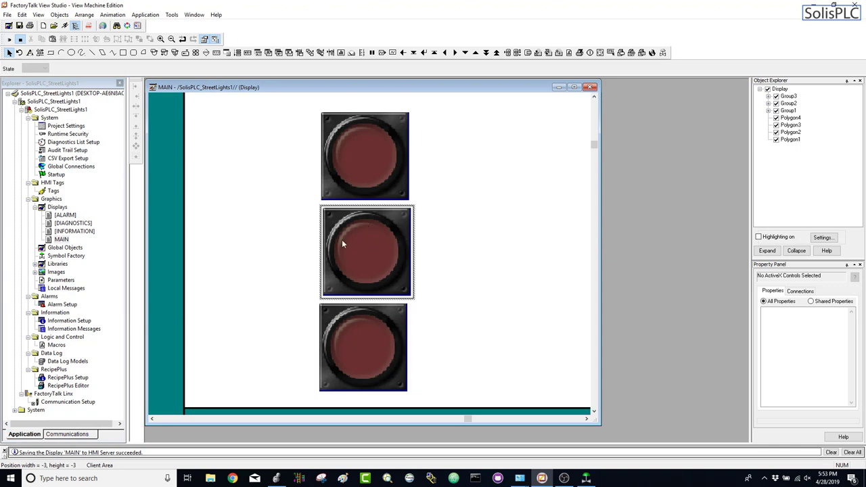
pyautogui.click(376, 248)
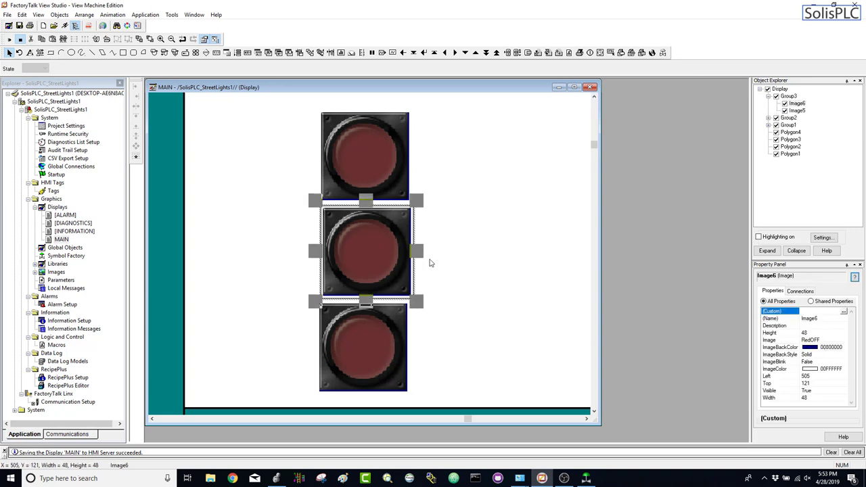
pyautogui.click(373, 253)
pyautogui.click(368, 255)
pyautogui.click(369, 255)
pyautogui.click(364, 258)
pyautogui.click(364, 257)
pyautogui.rightClick(371, 259)
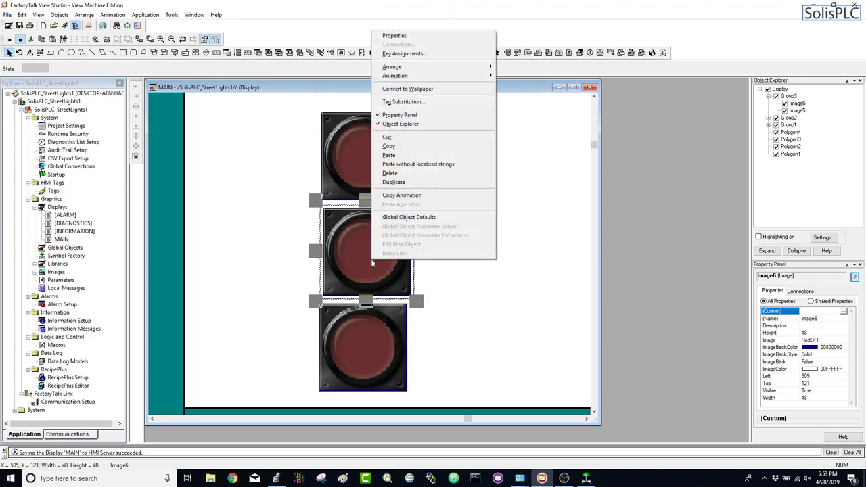
pyautogui.click(394, 35)
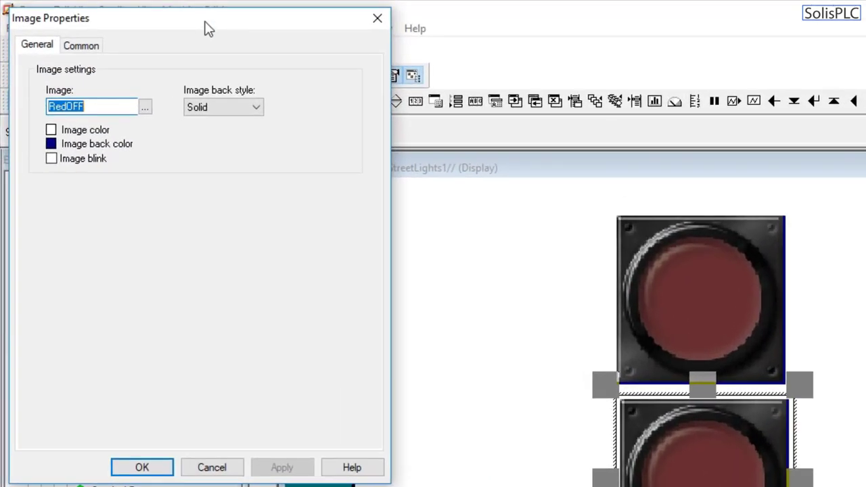
pyautogui.moveTo(200, 22); pyautogui.dragTo(403, 136)
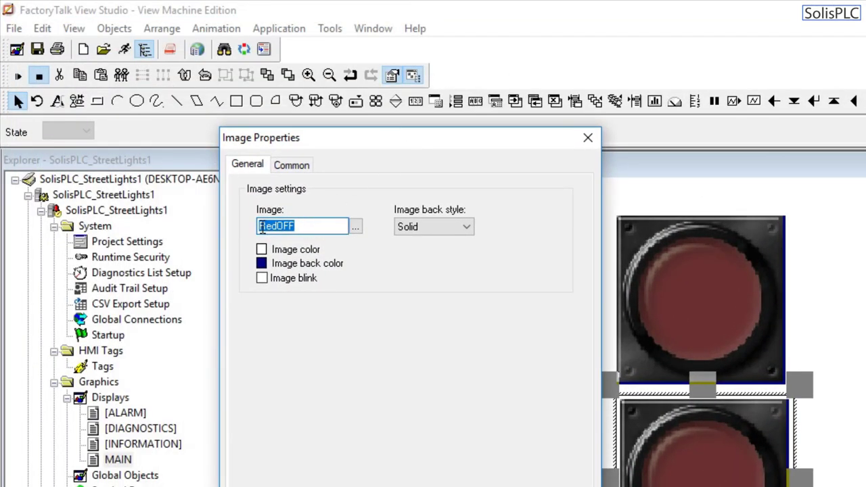
# - Launch the symbol library from the image browser and copy the Illuminated round pushbutton (Amber Down Off) symbol
pyautogui.click(309, 228)
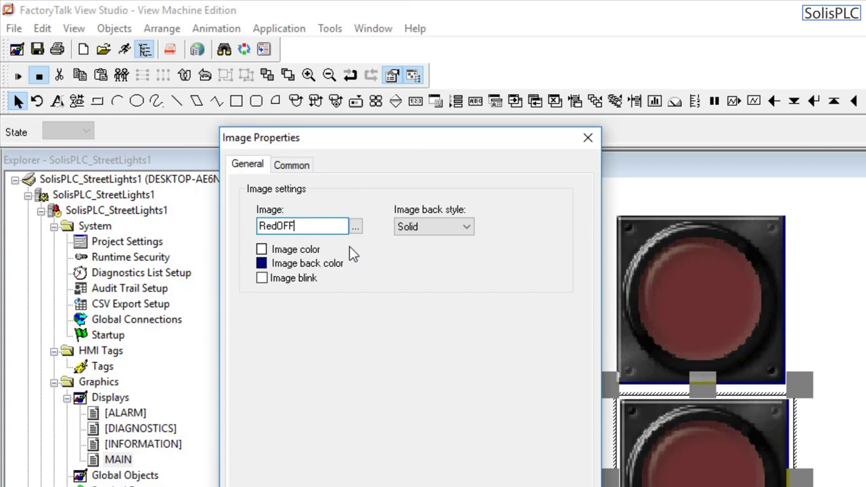
pyautogui.click(357, 229)
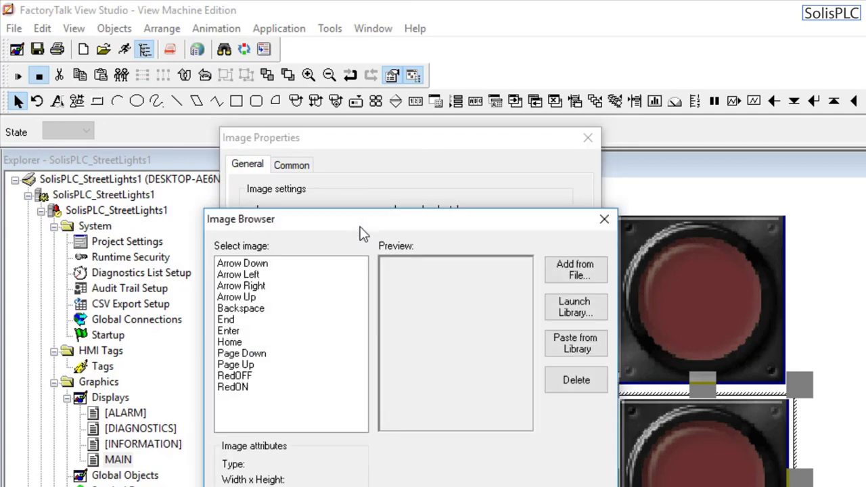
pyautogui.moveTo(364, 226); pyautogui.dragTo(510, 223)
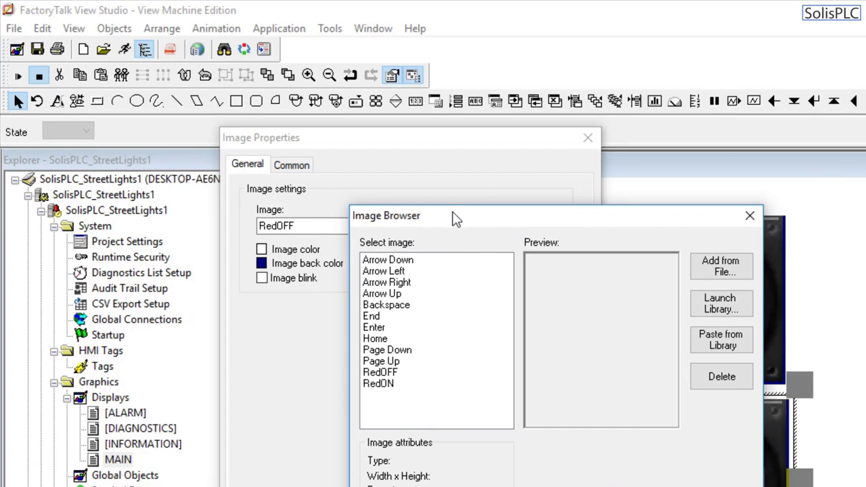
pyautogui.moveTo(454, 218); pyautogui.dragTo(398, 226)
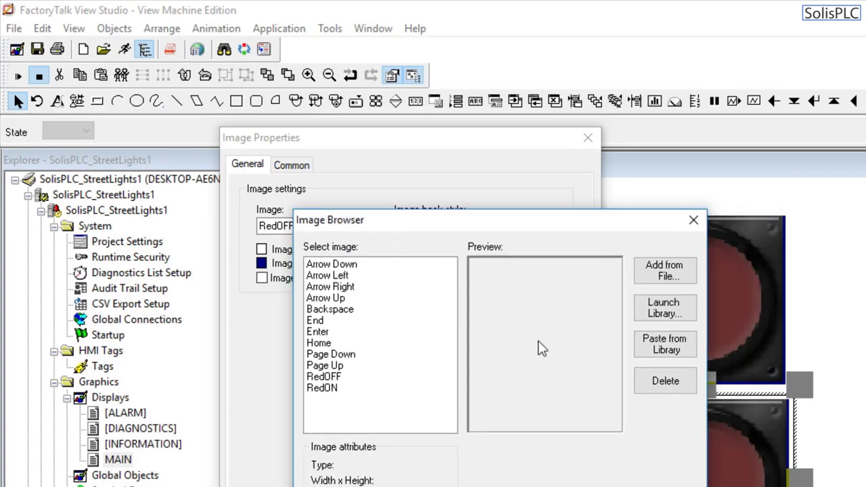
pyautogui.click(663, 310)
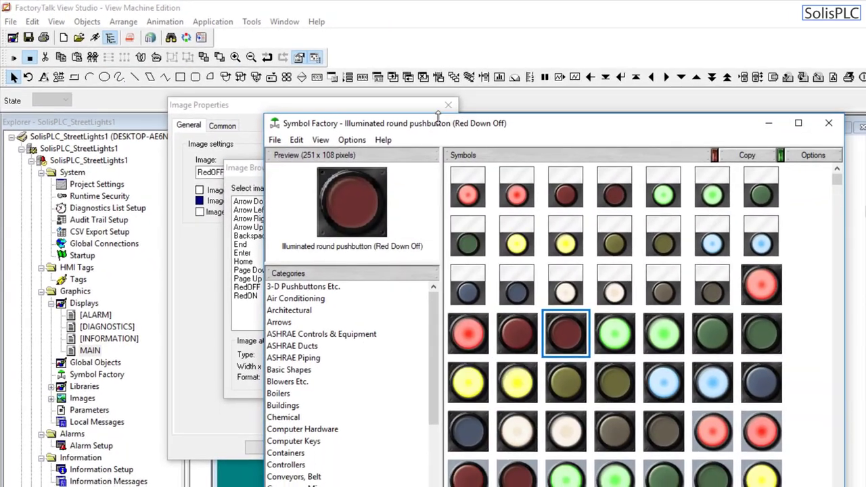
pyautogui.moveTo(439, 120); pyautogui.dragTo(534, 121)
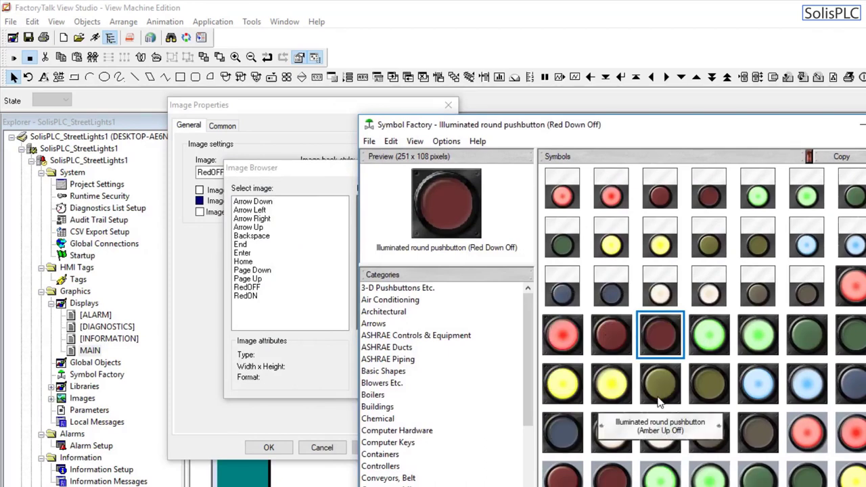
pyautogui.click(716, 392)
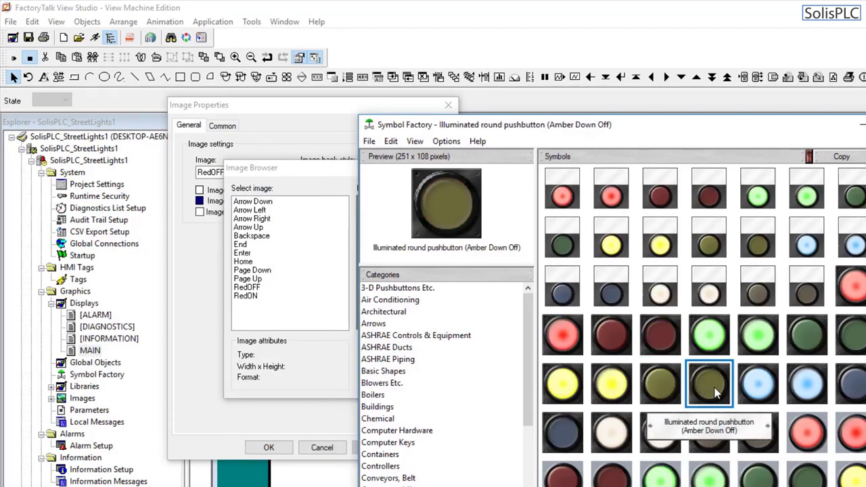
pyautogui.click(844, 157)
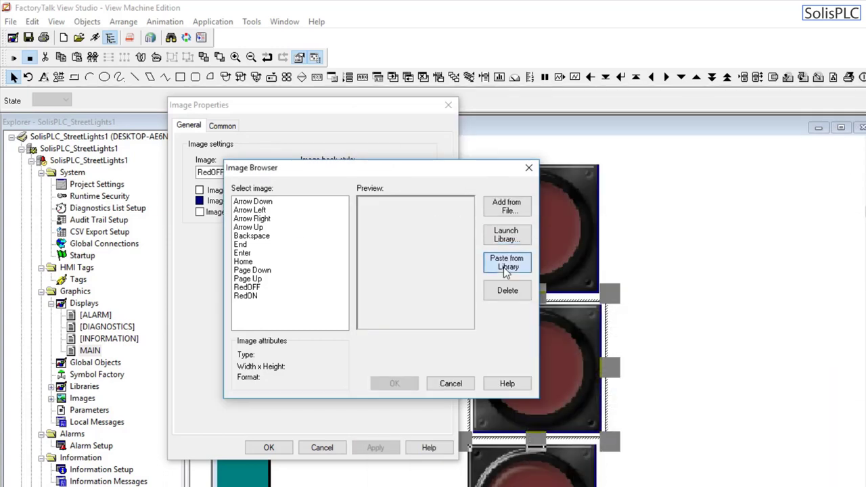
# - Paste the copied library symbol as a new image named YellowOFF and assign it to the middle light's off image
pyautogui.click(507, 266)
pyautogui.write('Y')
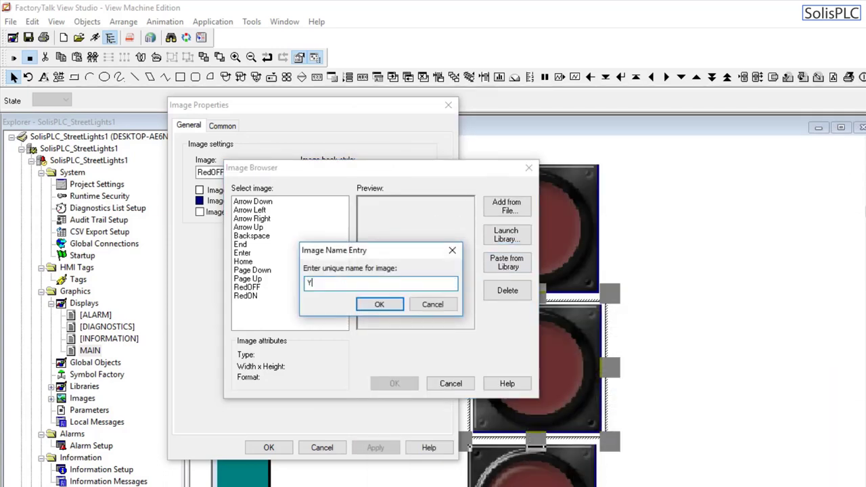
pyautogui.write('ellowOFF')
pyautogui.click(379, 304)
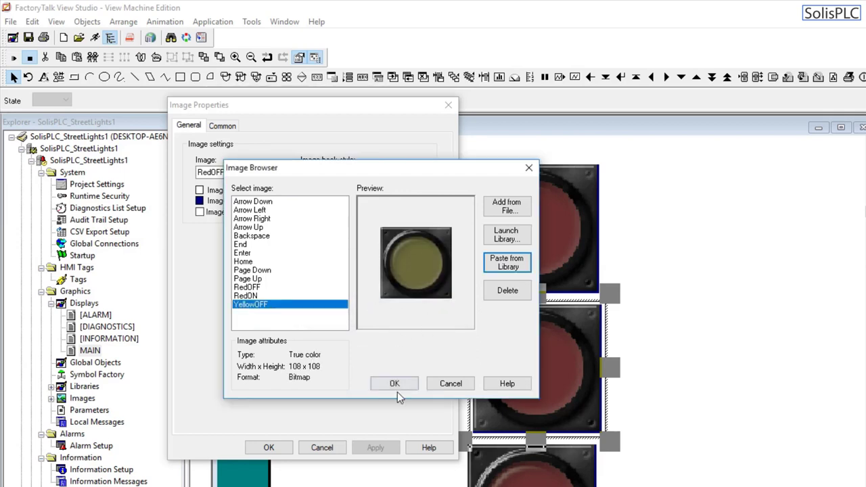
pyautogui.click(404, 390)
# - Set the middle light's YellowOFF image to a height and width of 48 and close its properties
pyautogui.click(223, 126)
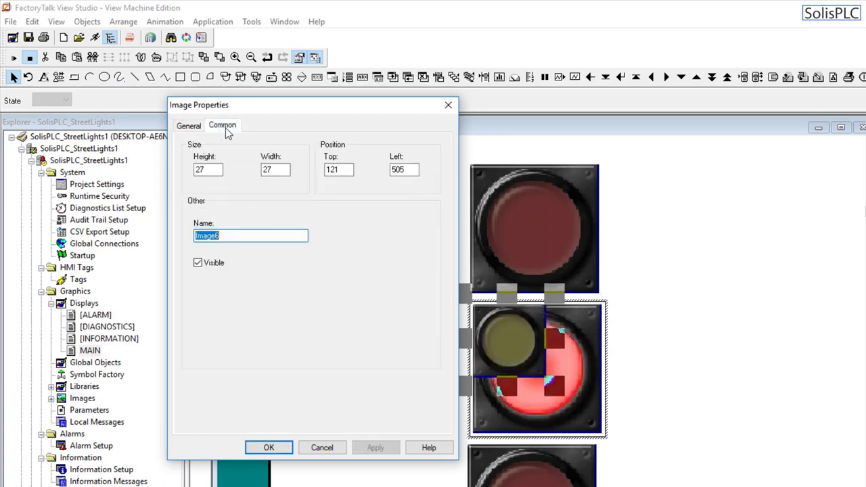
pyautogui.doubleClick(216, 170)
pyautogui.write('48')
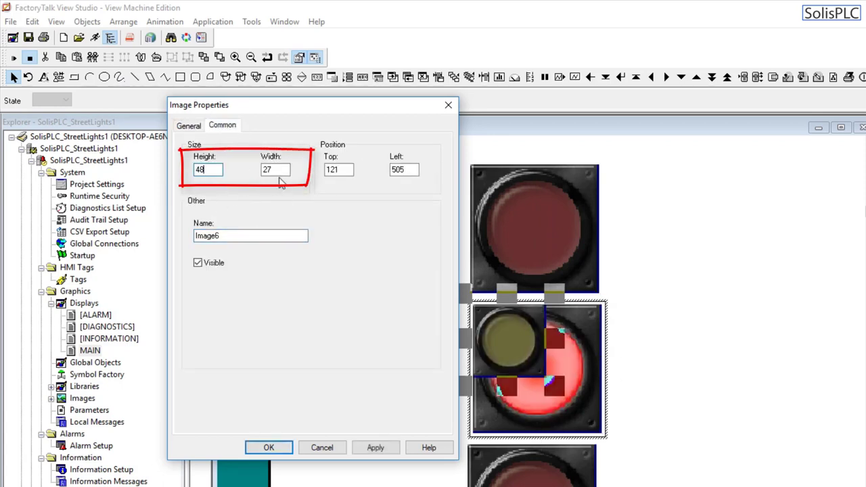
pyautogui.press('Tab')
pyautogui.write('48')
pyautogui.press('Tab')
pyautogui.click(376, 448)
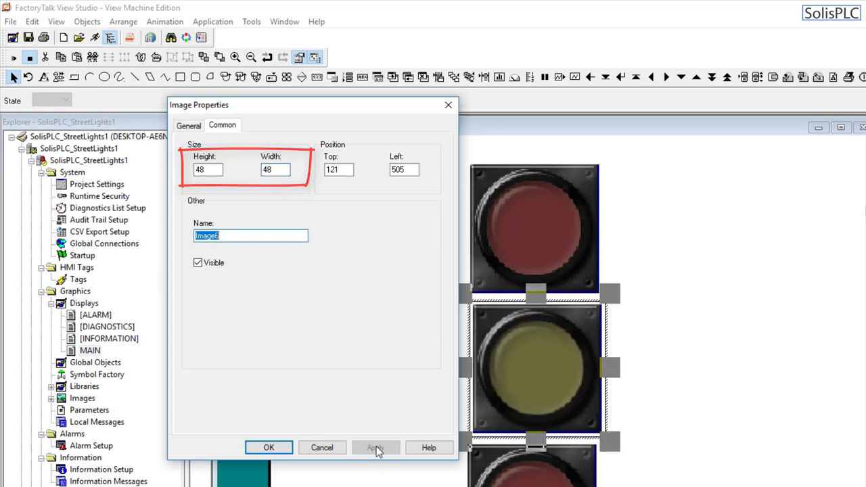
pyautogui.click(268, 448)
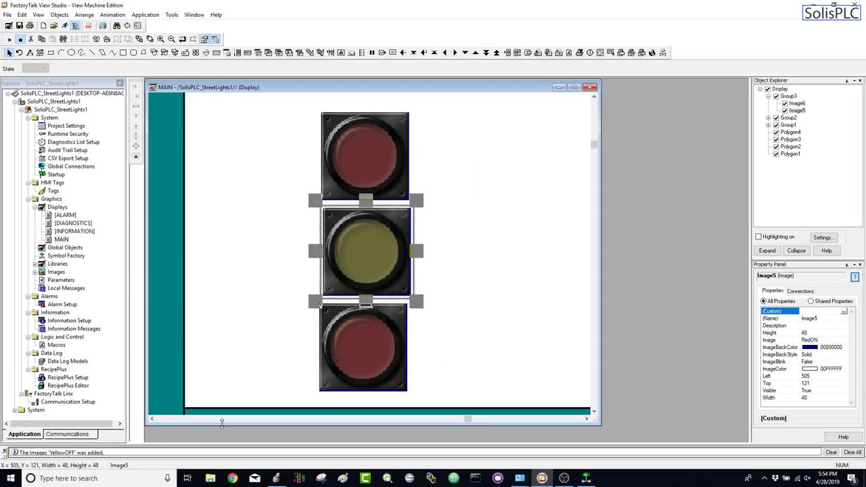
# - Try moving the YellowOFF image and the RedON image aside in the middle light group, undoing each move
pyautogui.click(376, 265)
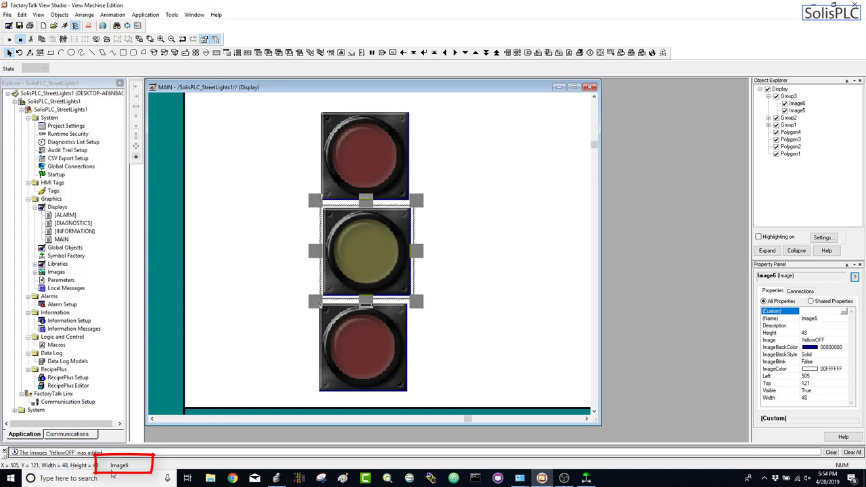
pyautogui.click(361, 271)
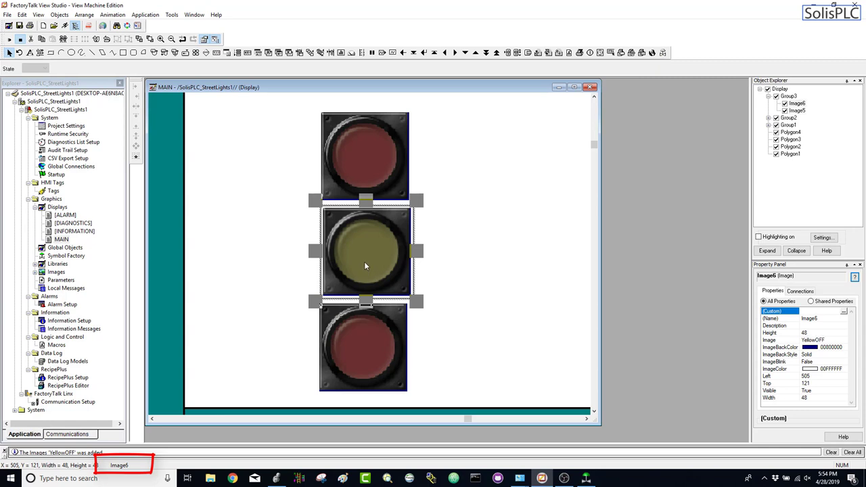
pyautogui.click(368, 254)
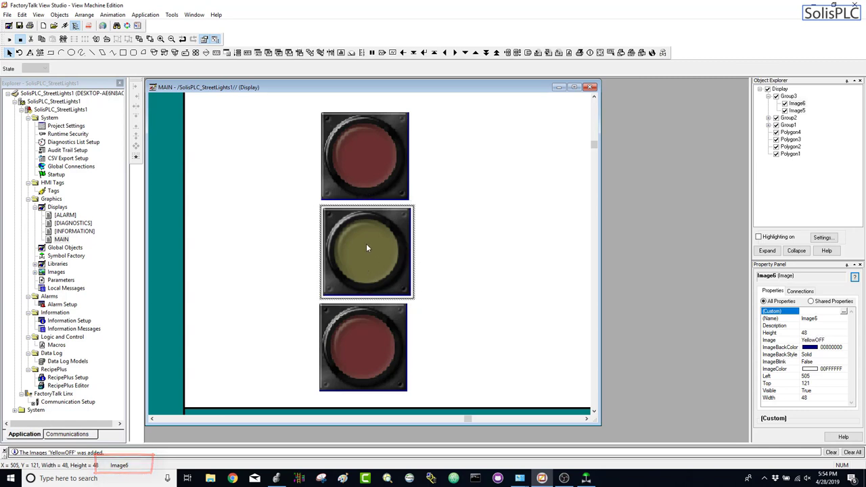
pyautogui.moveTo(503, 258); pyautogui.dragTo(512, 258)
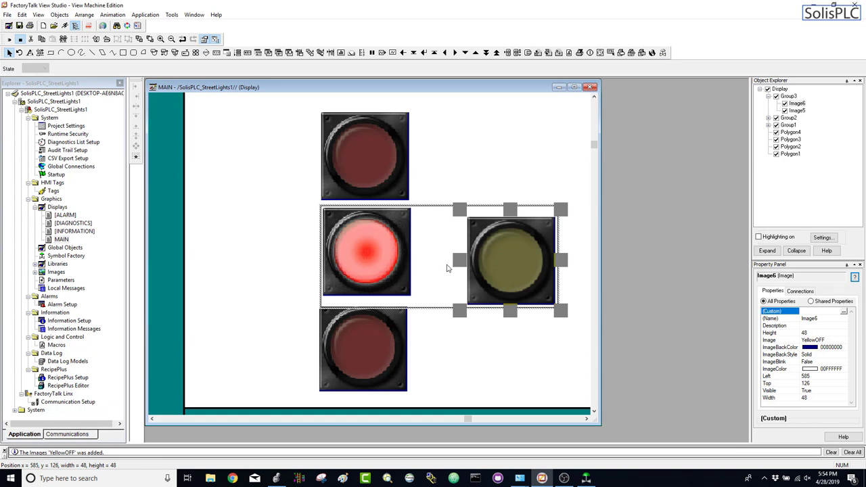
pyautogui.hotkey('ctrl', 'z')
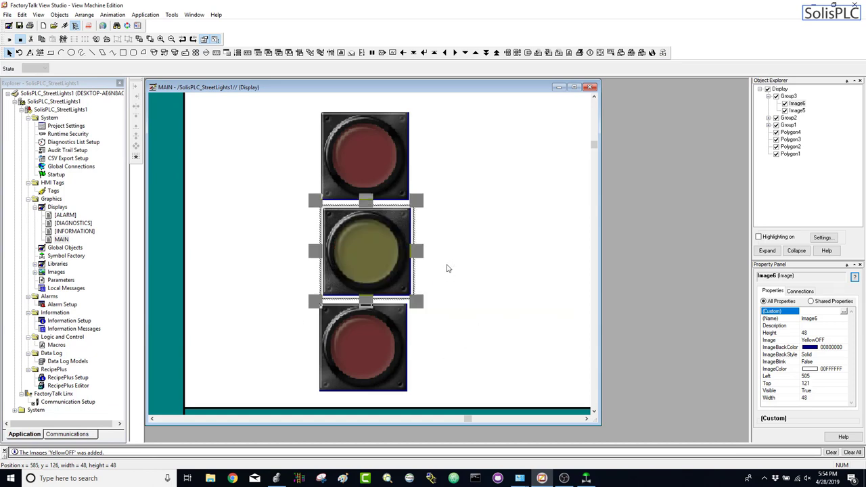
pyautogui.click(373, 260)
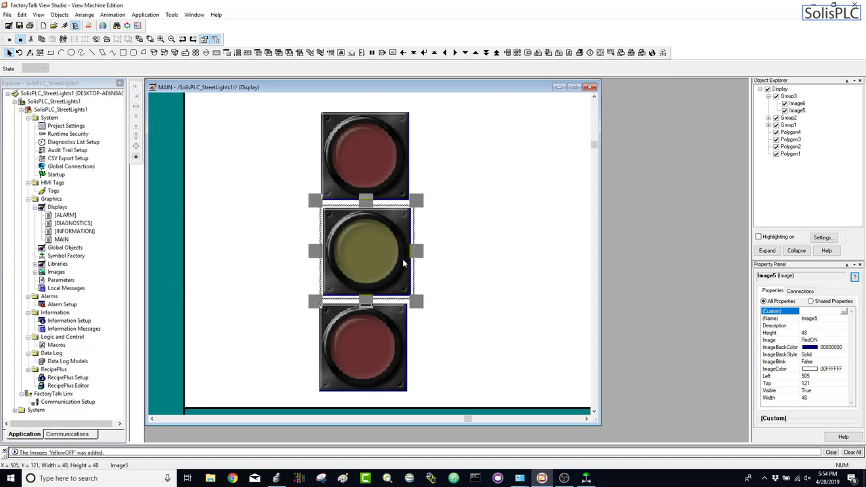
pyautogui.moveTo(380, 259); pyautogui.dragTo(513, 243)
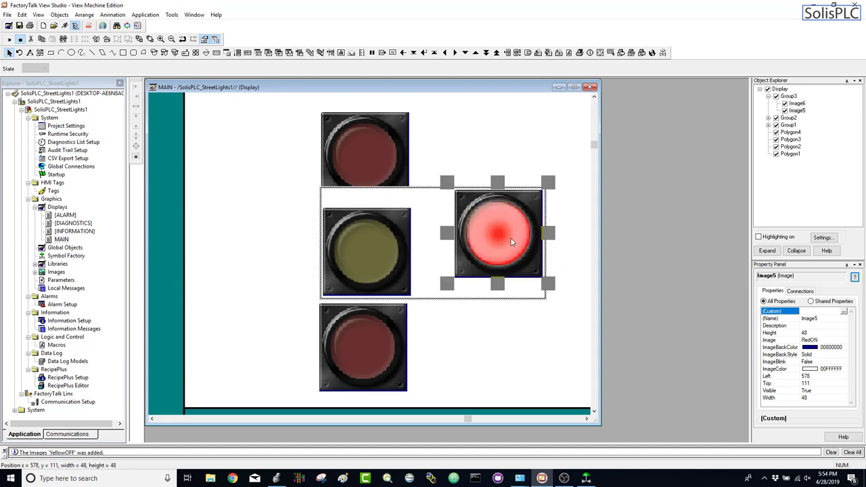
pyautogui.hotkey('ctrl', 'z')
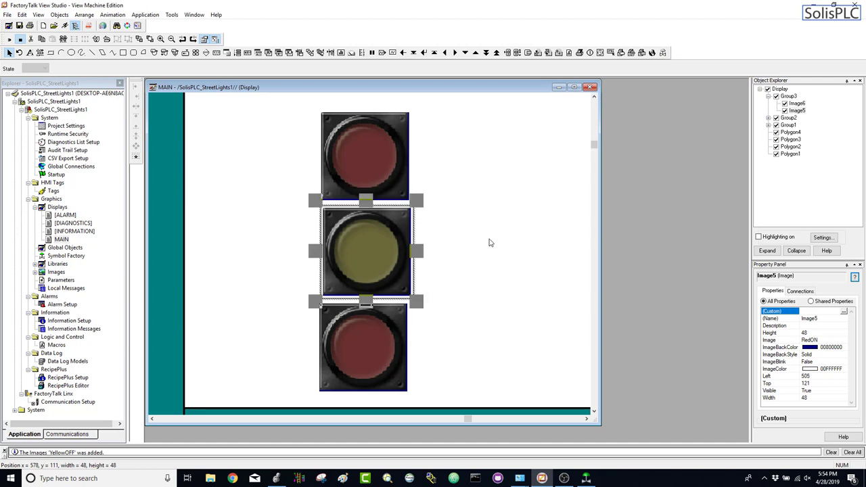
# - From the image properties of the middle light's RedON image, launch the symbol library and pick Illuminated round pushbutton (Amber Up On)
pyautogui.rightClick(378, 250)
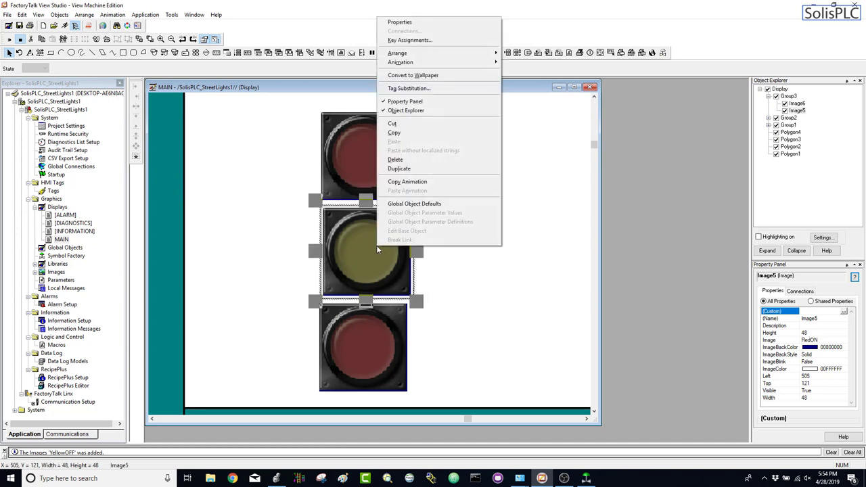
pyautogui.click(416, 23)
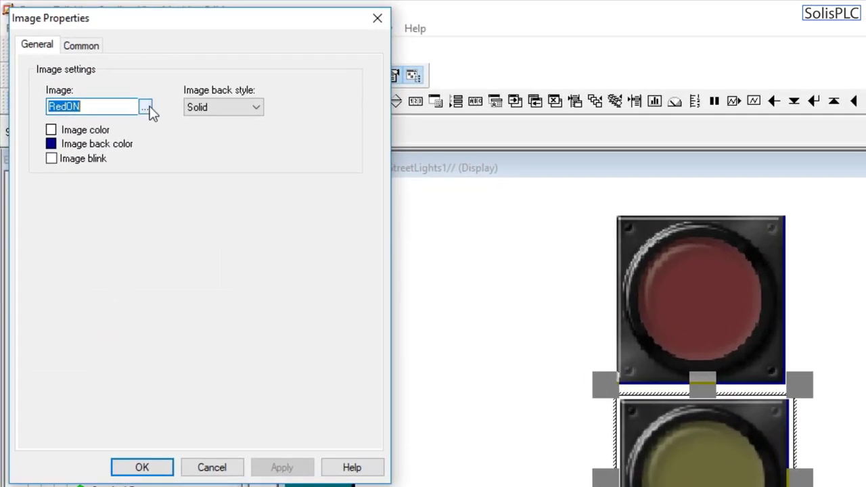
pyautogui.click(148, 108)
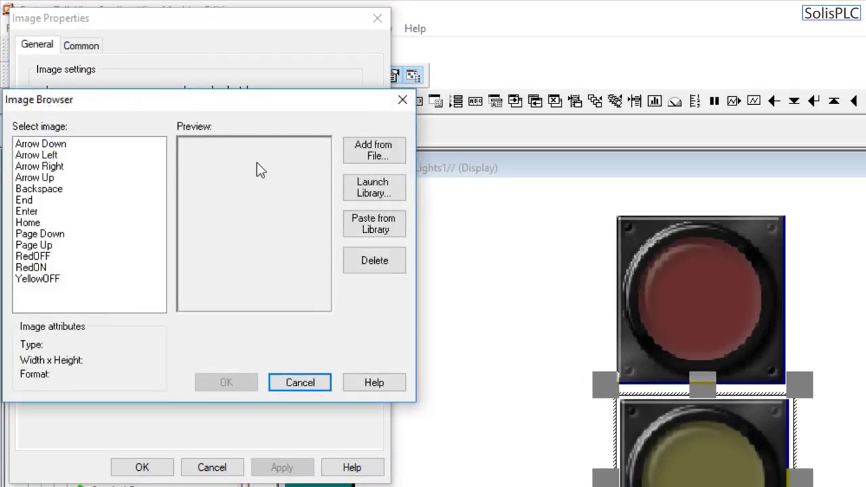
pyautogui.click(387, 194)
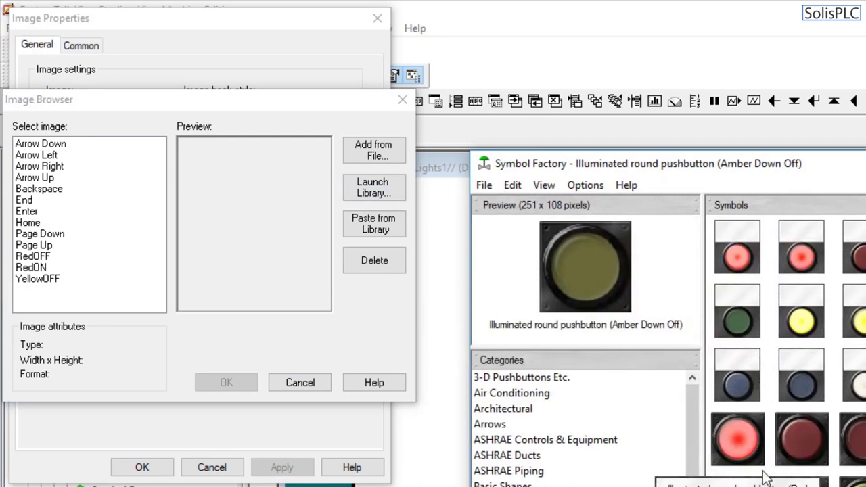
pyautogui.click(742, 478)
pyautogui.click(802, 482)
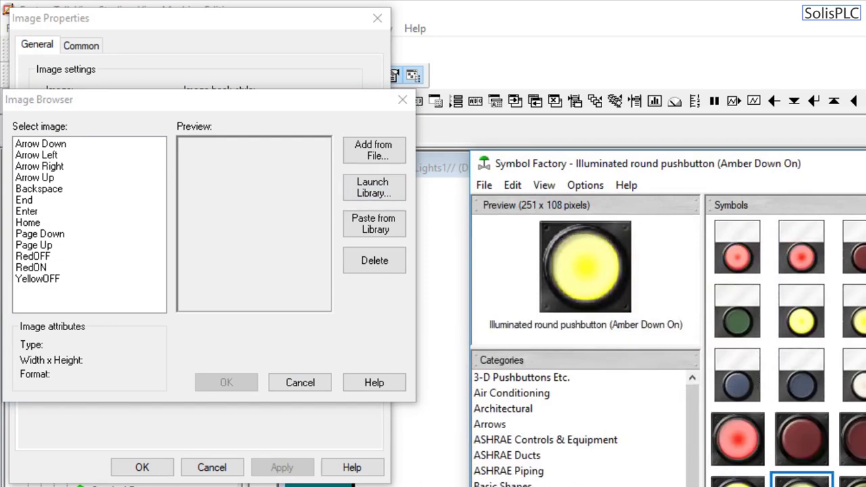
pyautogui.click(740, 482)
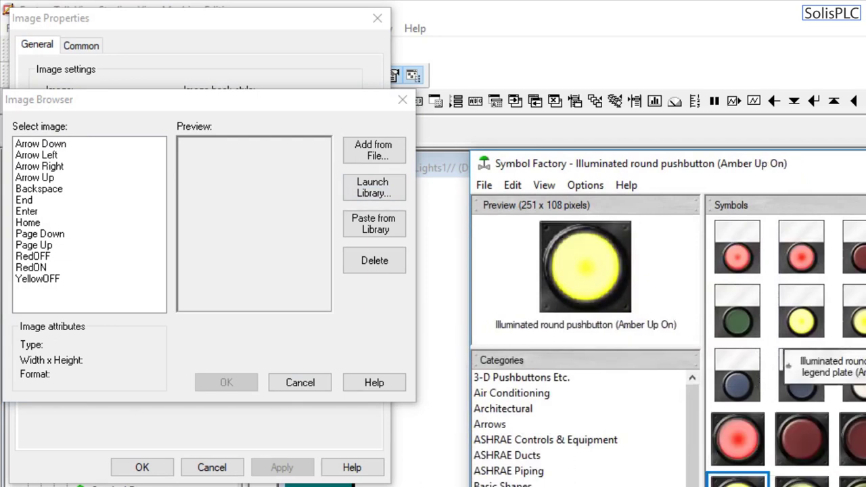
pyautogui.click(325, 287)
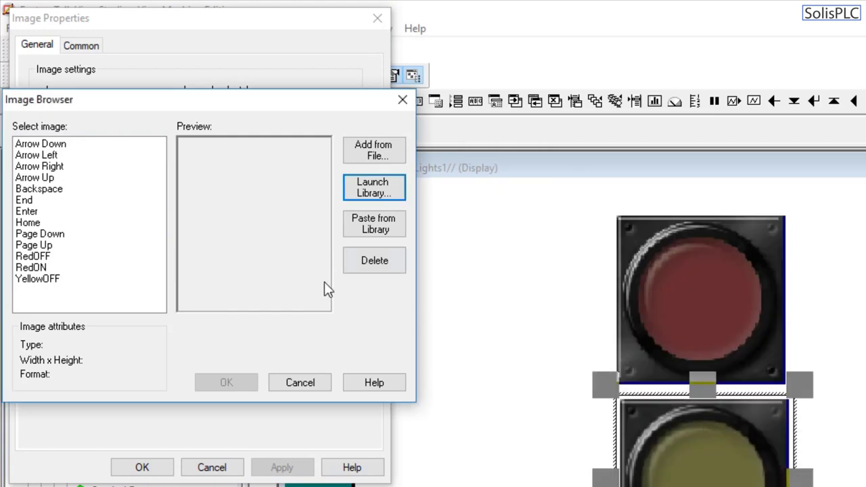
# - Paste the library symbol as a new image named YellowON and assign it to the middle light's on image
pyautogui.click(369, 221)
pyautogui.write('YellowON')
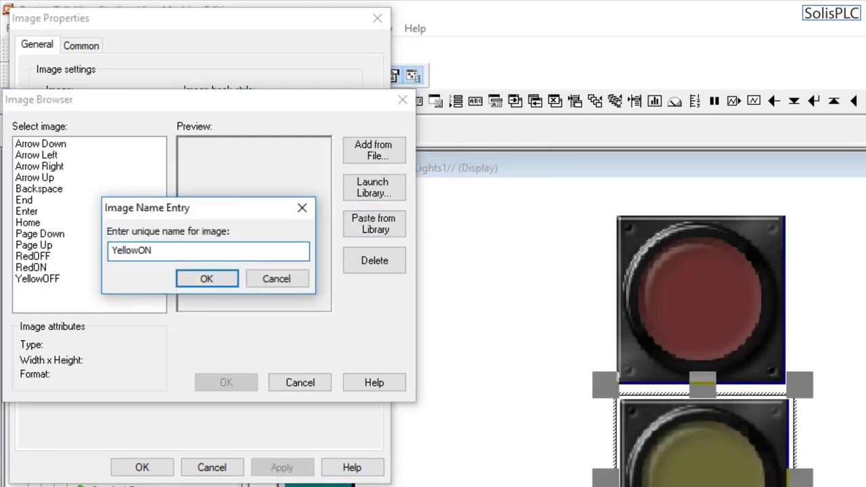
pyautogui.click(221, 286)
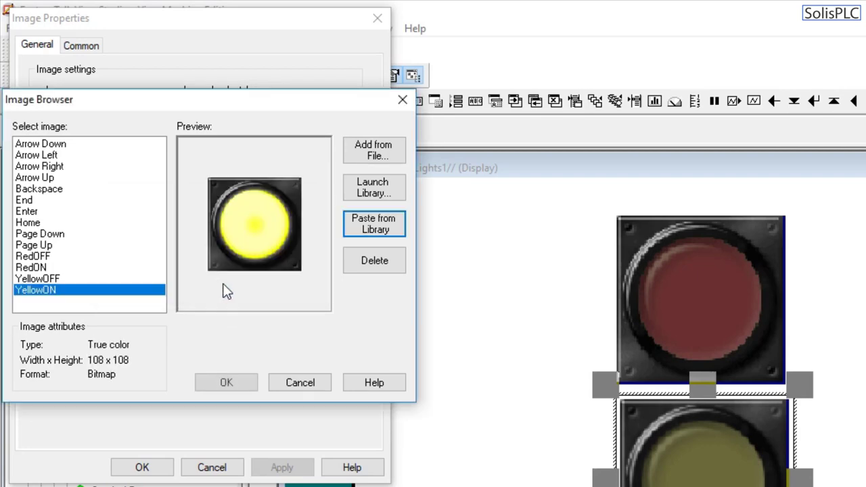
pyautogui.click(220, 383)
# - Set the YellowON image's height and width to 48 and close its properties
pyautogui.moveTo(263, 19); pyautogui.dragTo(406, 96)
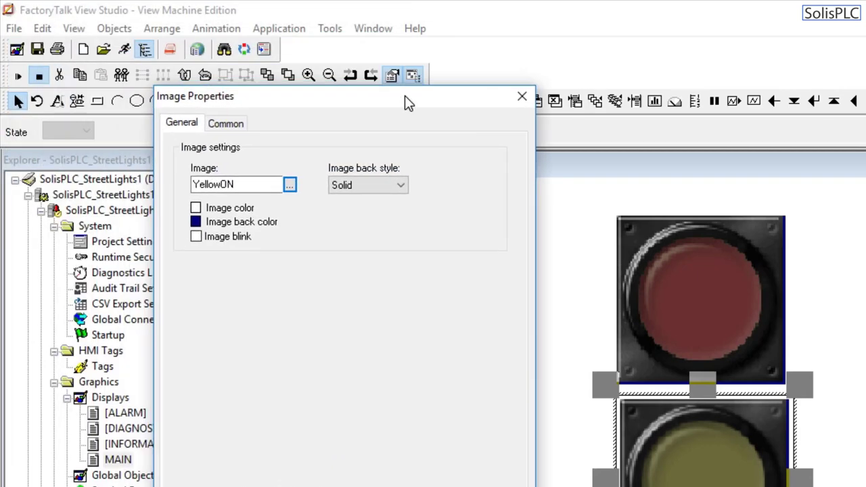
pyautogui.click(230, 123)
pyautogui.doubleClick(214, 181)
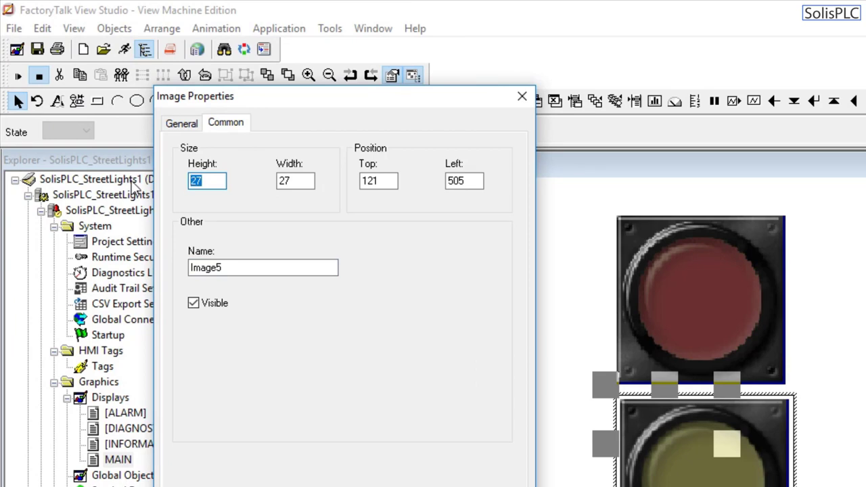
pyautogui.write('48')
pyautogui.doubleClick(285, 181)
pyautogui.write('48')
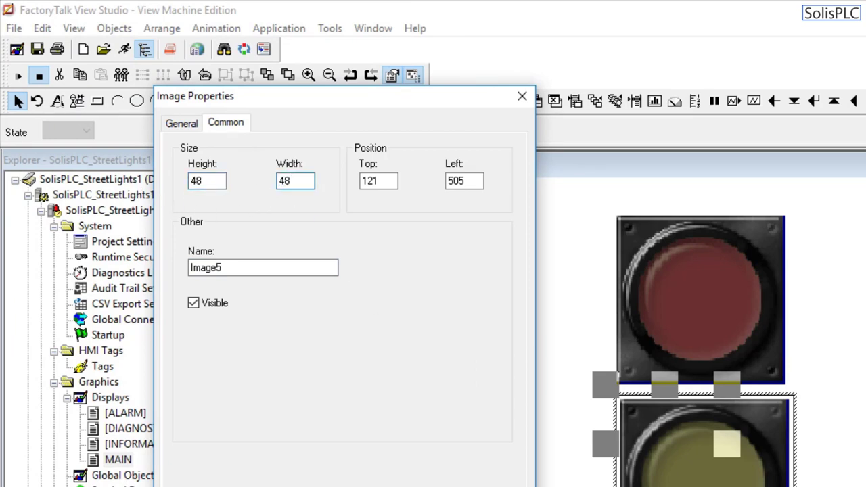
pyautogui.press('Return')
# - Open the visibility animation settings of the YellowOFF image inside the middle light group
pyautogui.click(731, 486)
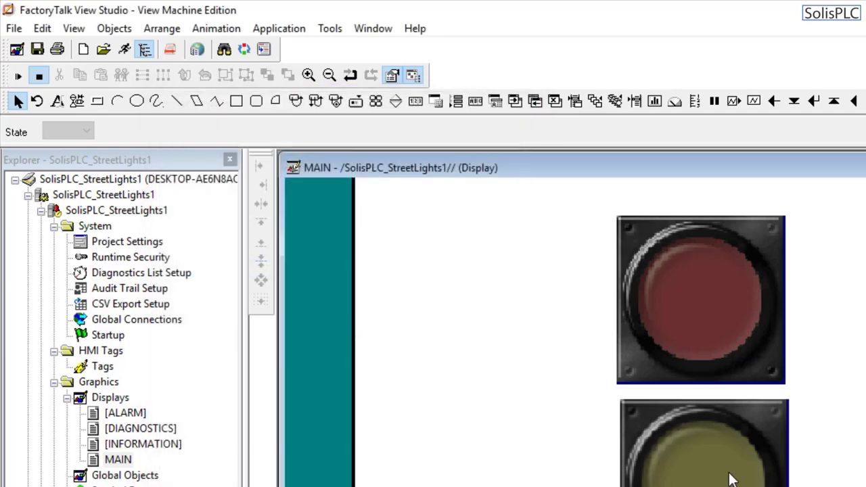
pyautogui.click(737, 478)
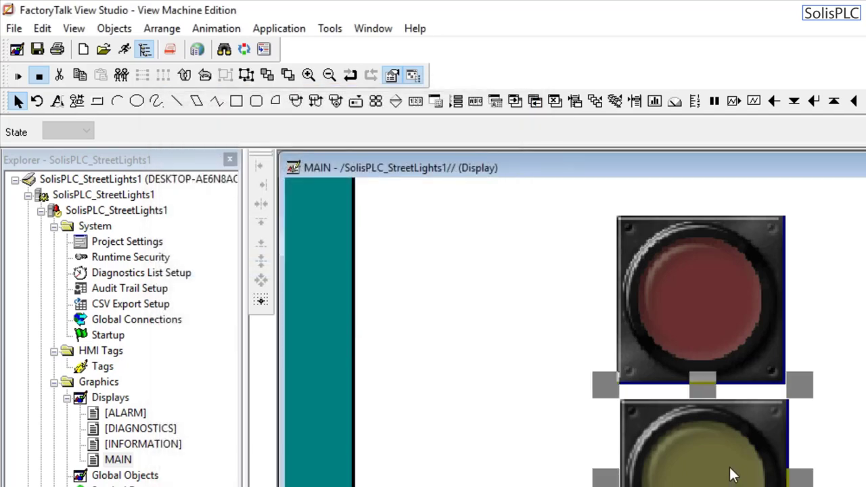
pyautogui.doubleClick(729, 470)
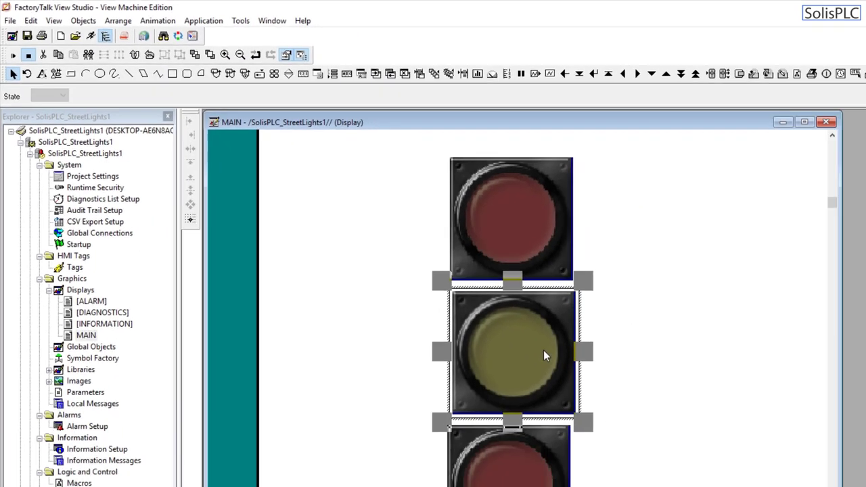
pyautogui.rightClick(740, 478)
pyautogui.moveTo(440, 69)
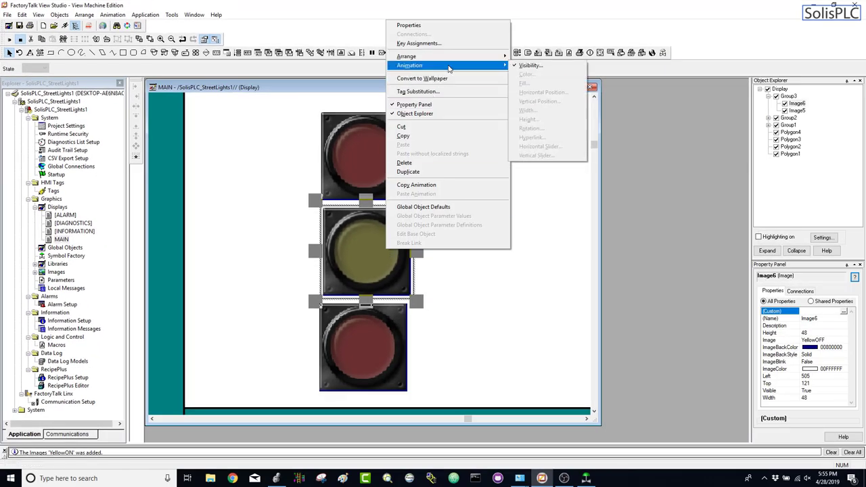
pyautogui.click(527, 69)
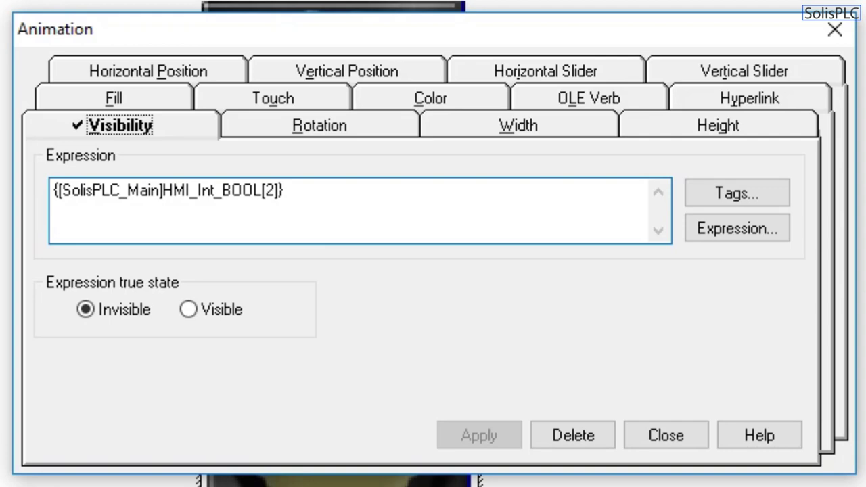
# - Check the yellow light's status tag in the ladder logic and set YellowOFF's visibility expression to {[SolisPLC_Main]HMI_Int_BOOL[1]}, keeping Invisible as the true state
pyautogui.hotkey('alt', 'Tab')
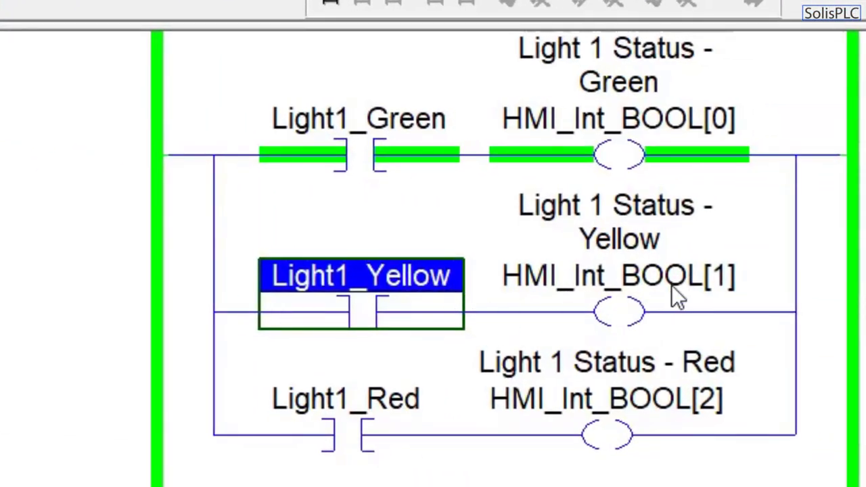
pyautogui.click(673, 288)
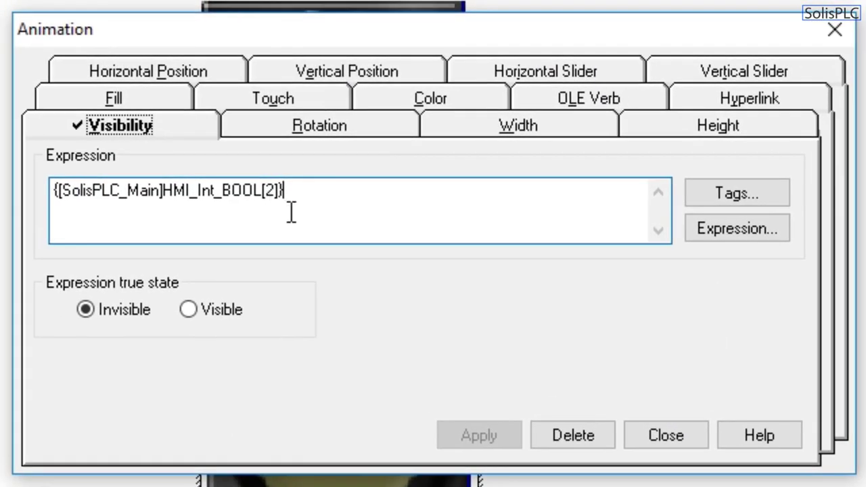
pyautogui.press('Left')
pyautogui.press('Left')
pyautogui.press('BackSpace')
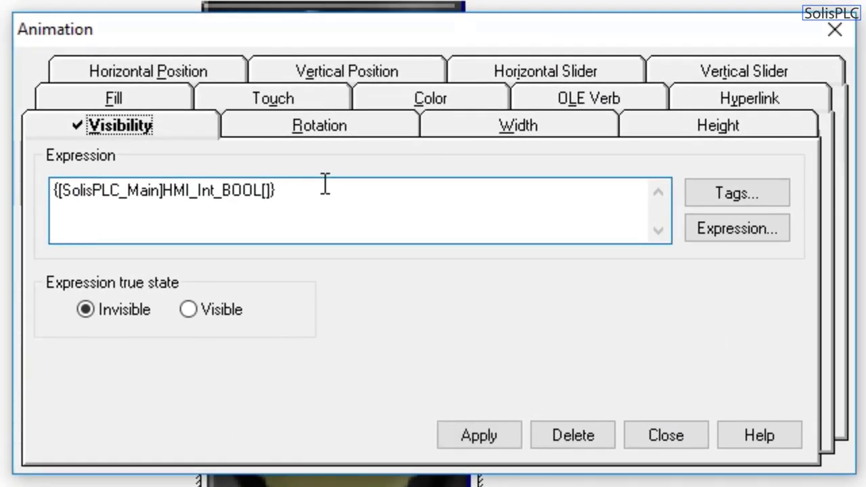
pyautogui.write('1')
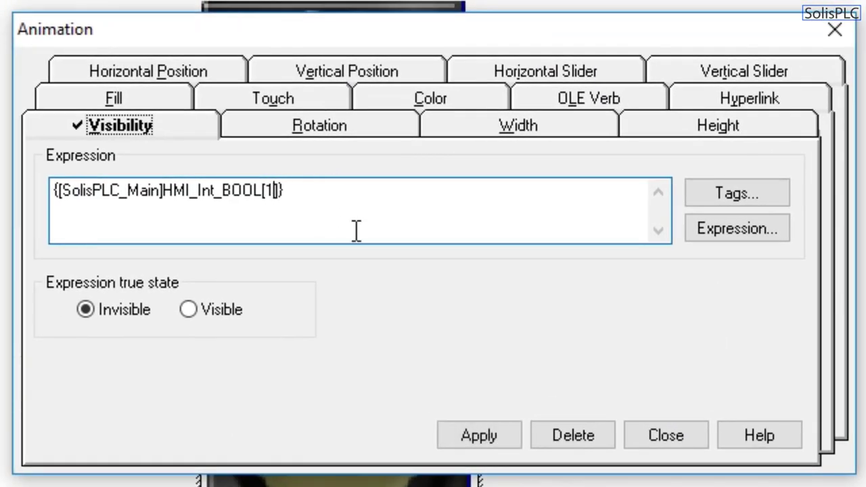
pyautogui.click(493, 434)
pyautogui.click(680, 432)
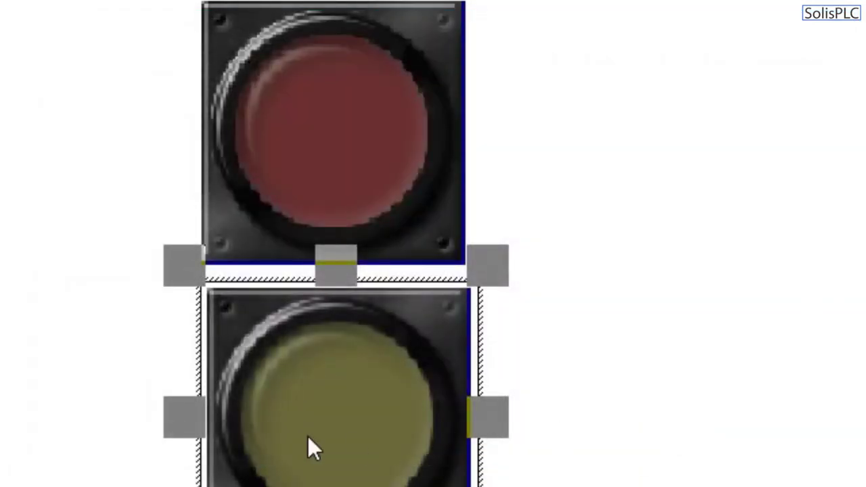
# - Set the YellowON image's visibility expression to {[SolisPLC_Main]HMI_Int_BOOL[1]} with Visible as the true state, and close the animation settings
pyautogui.rightClick(308, 438)
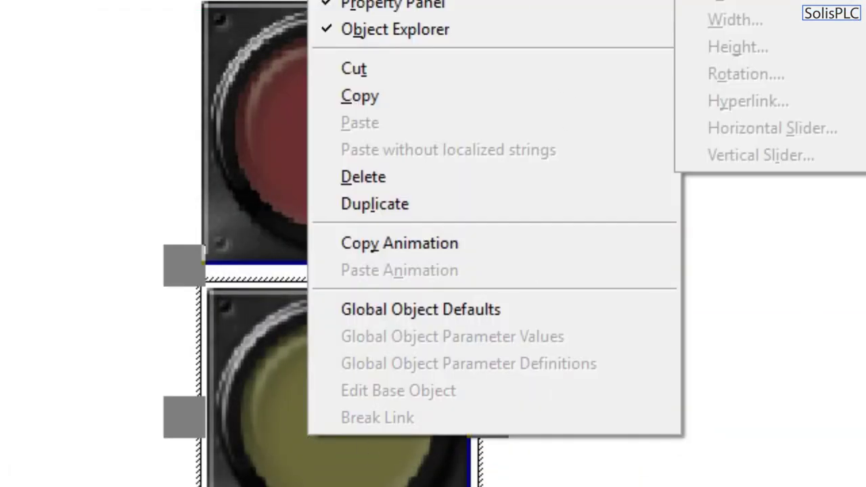
pyautogui.click(739, 1)
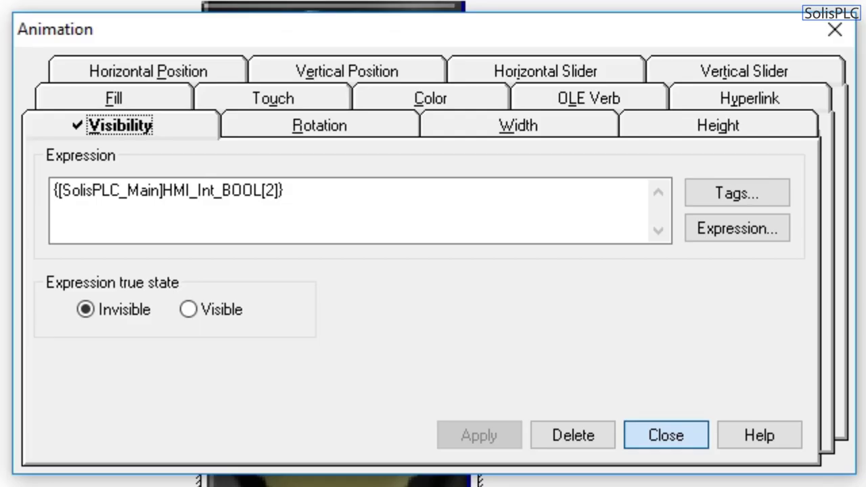
pyautogui.click(279, 193)
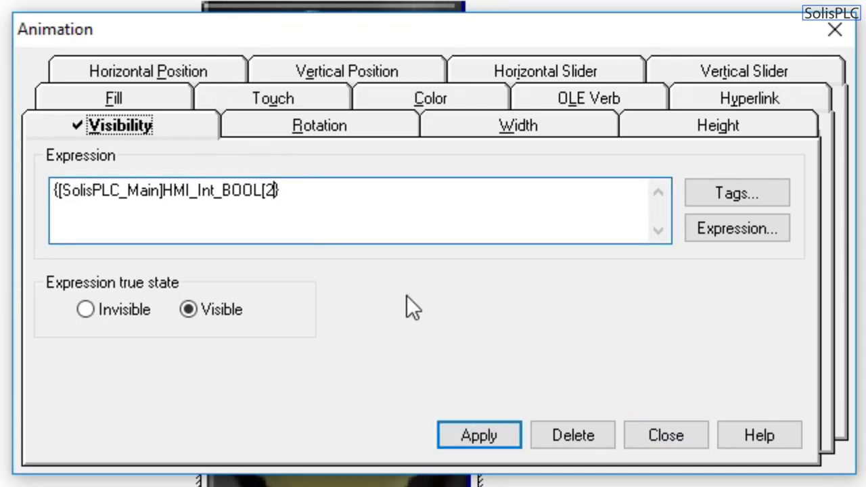
pyautogui.press('BackSpace')
pyautogui.press('BackSpace')
pyautogui.write('1]}')
pyautogui.click(507, 436)
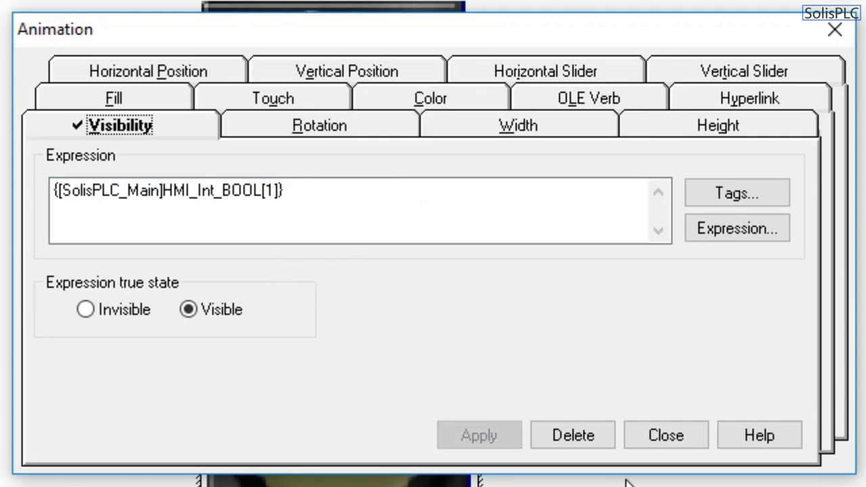
pyautogui.click(650, 440)
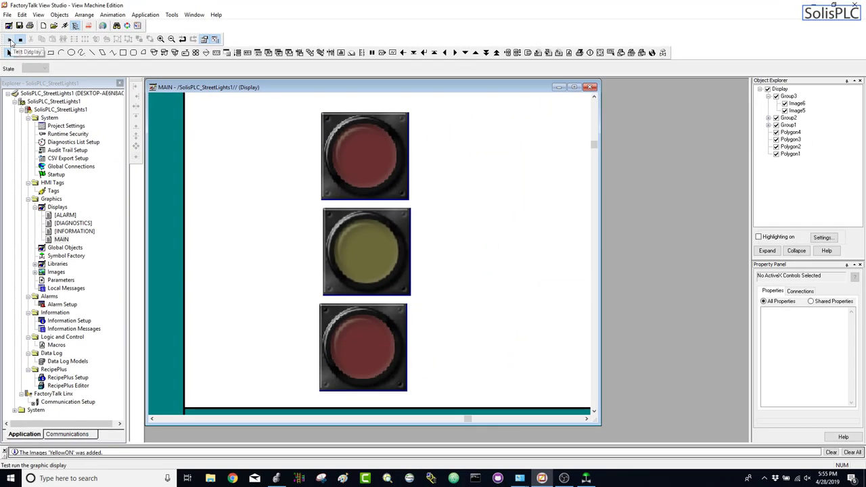
# - Test run the MAIN display and compare its lights with the Light 1 status rungs in Logix Designer, arranged alongside it
pyautogui.click(10, 40)
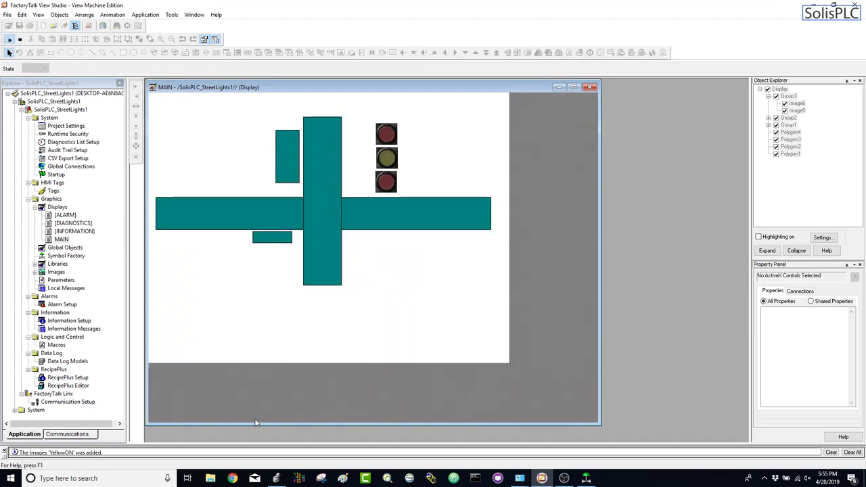
pyautogui.click(276, 479)
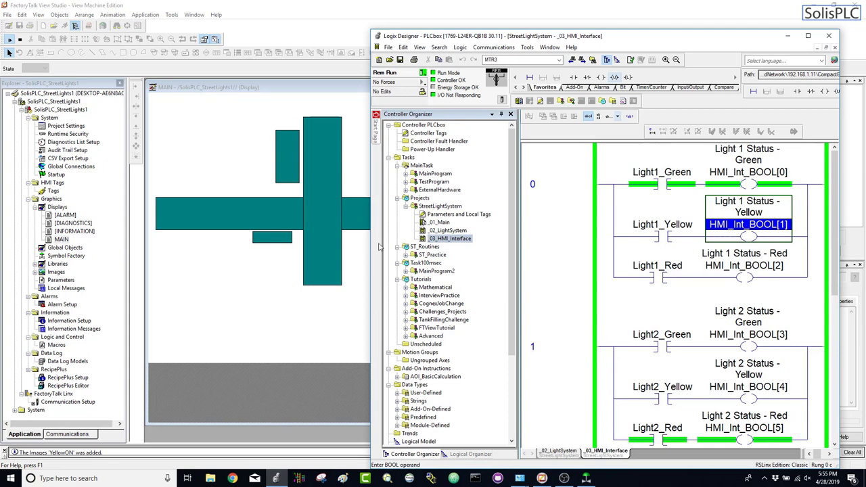
pyautogui.moveTo(372, 244); pyautogui.dragTo(497, 241)
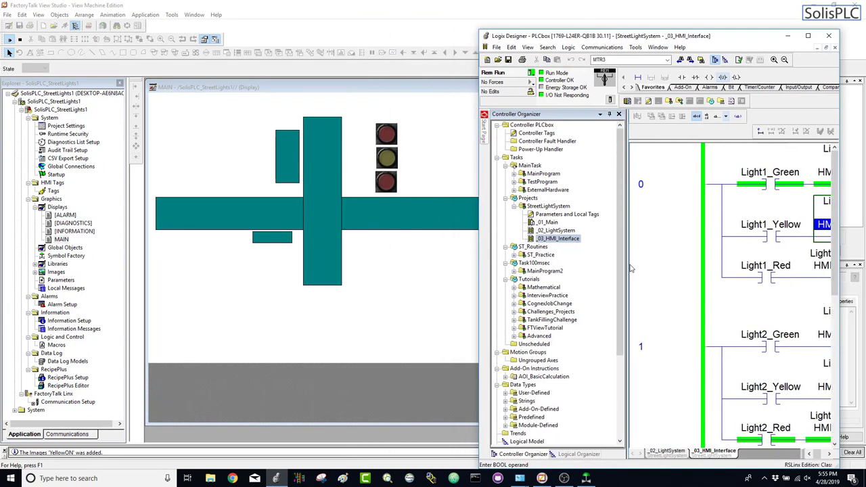
pyautogui.moveTo(630, 268); pyautogui.dragTo(599, 269)
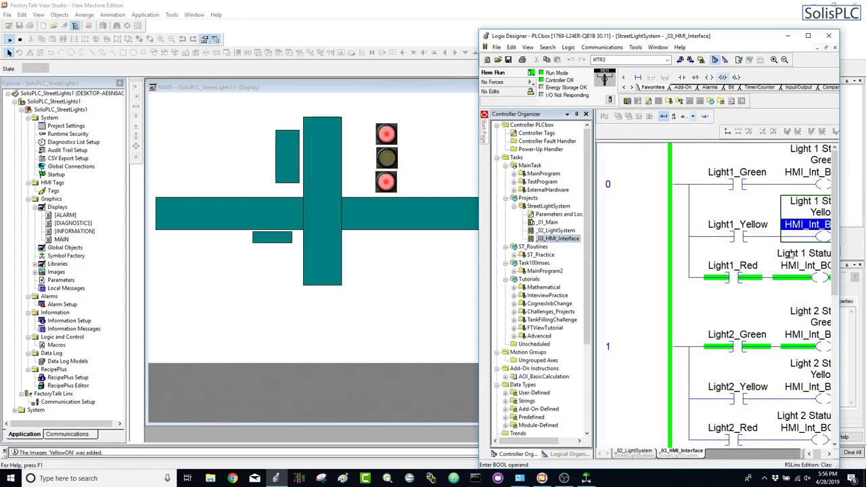
pyautogui.click(417, 167)
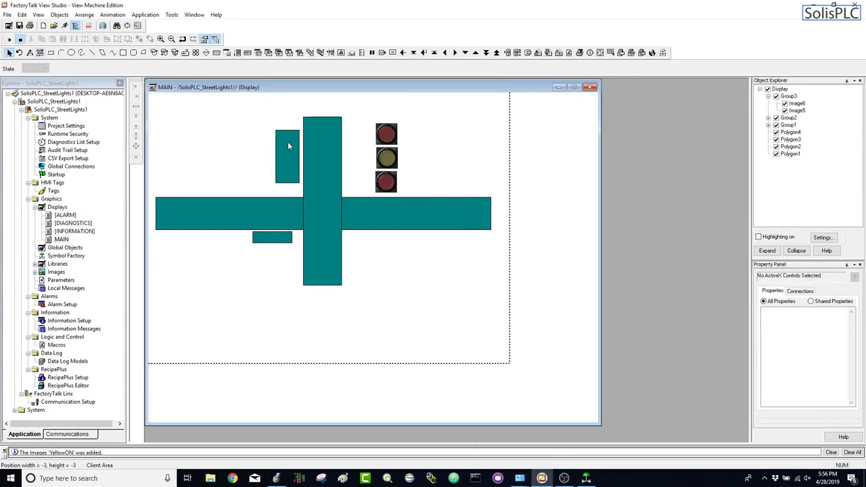
# - Open the image properties of the RedOFF image inside the bottom light group
pyautogui.click(391, 185)
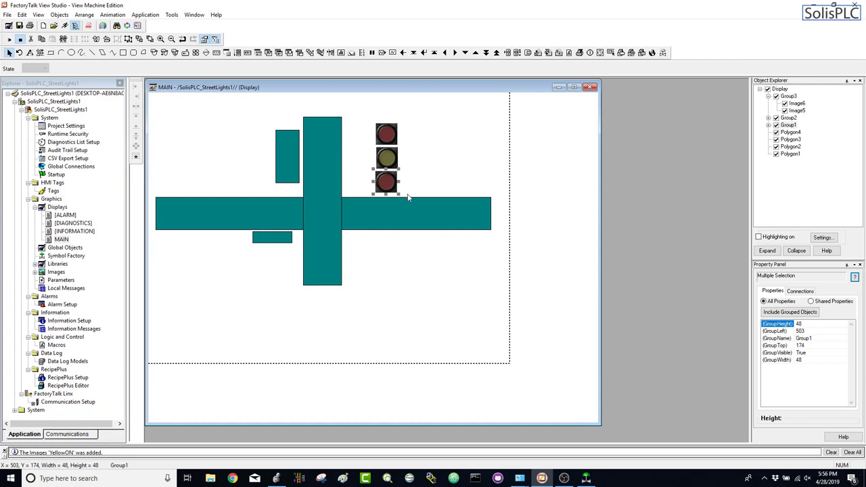
pyautogui.click(160, 39)
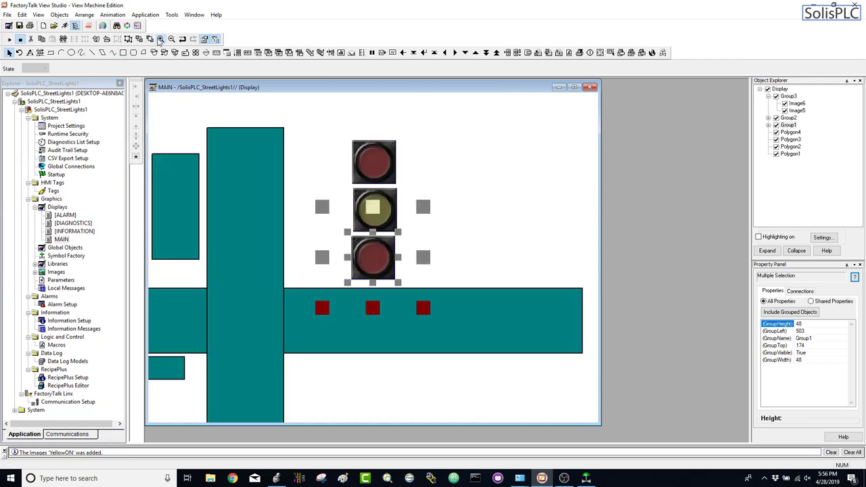
pyautogui.click(161, 38)
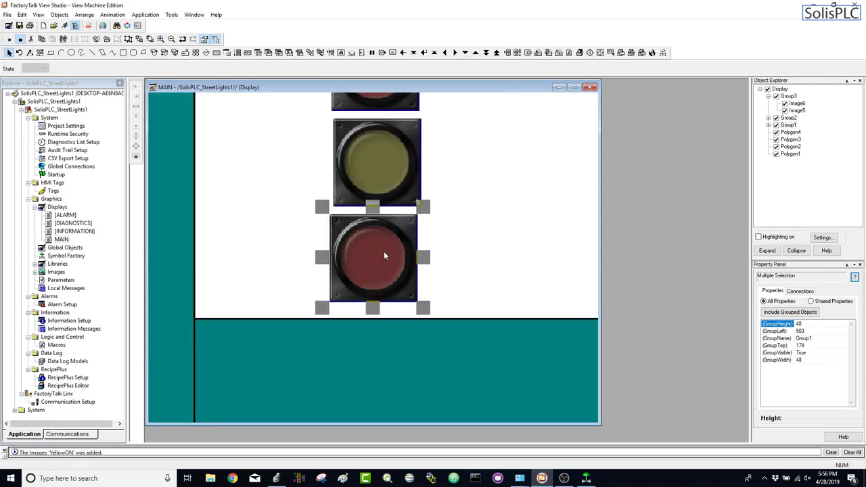
pyautogui.doubleClick(384, 256)
pyautogui.rightClick(388, 256)
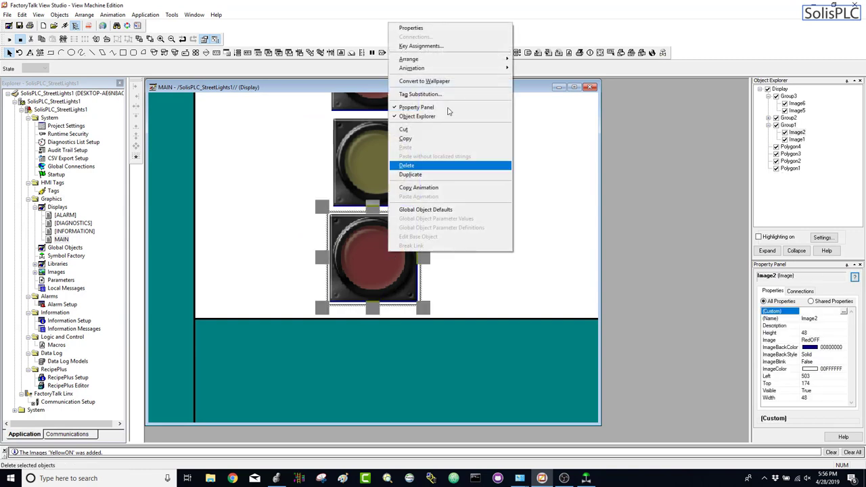
pyautogui.click(406, 28)
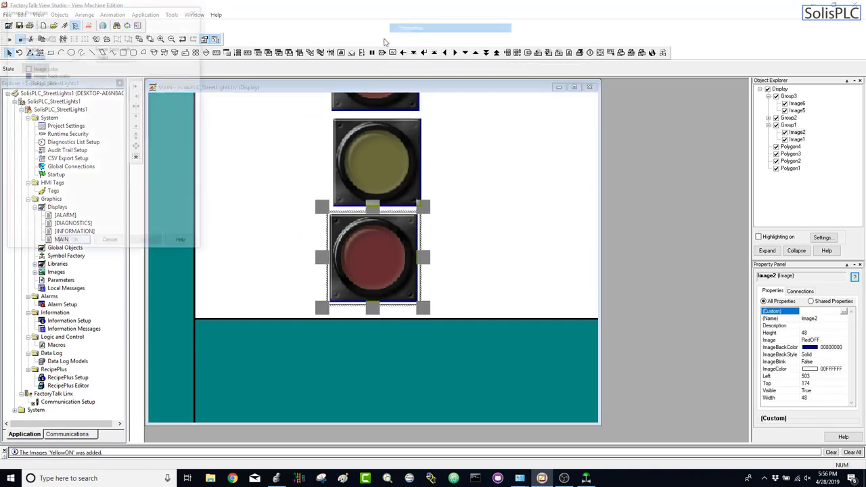
pyautogui.moveTo(95, 12); pyautogui.dragTo(159, 42)
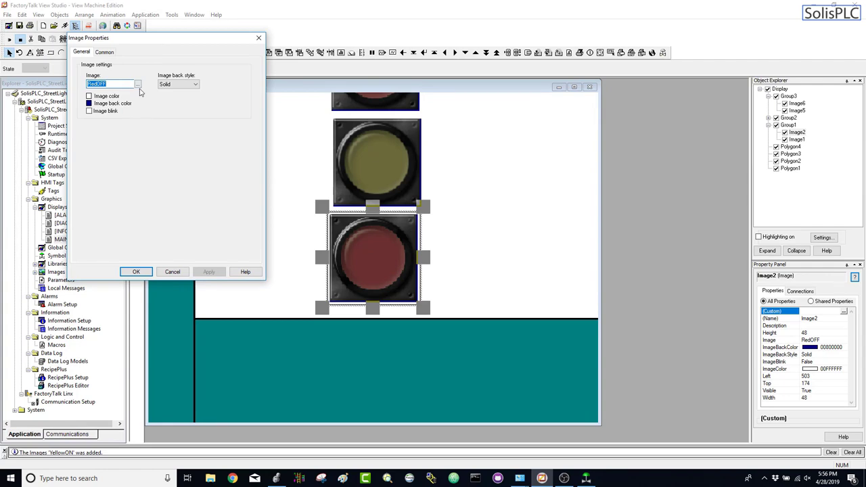
# - Replace the image with the library symbol "Illuminated round pushbutton (Green Down Off)", named GreenOFF
pyautogui.click(138, 84)
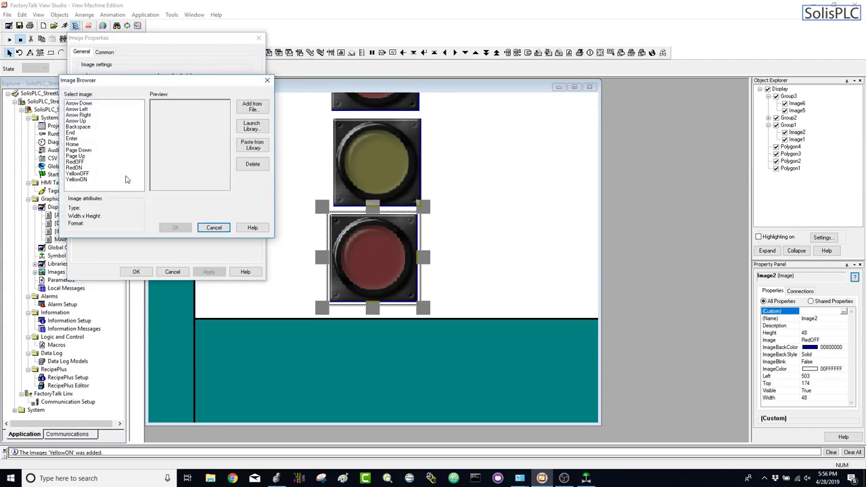
pyautogui.click(252, 126)
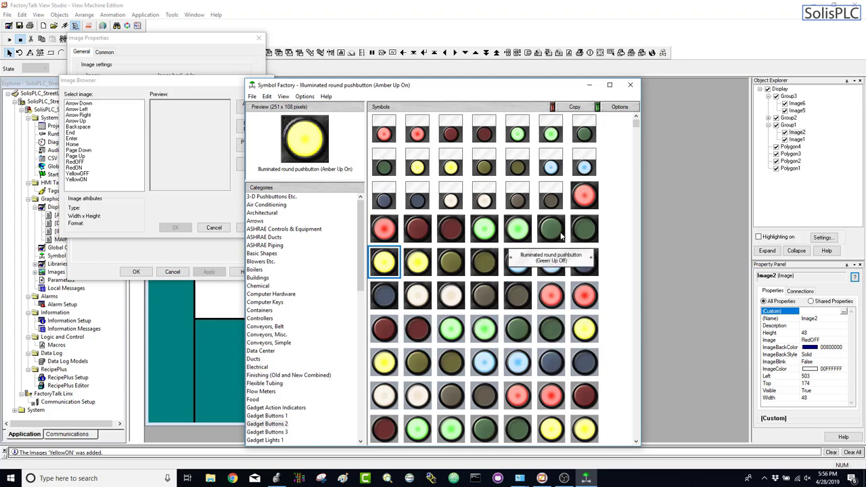
pyautogui.click(584, 230)
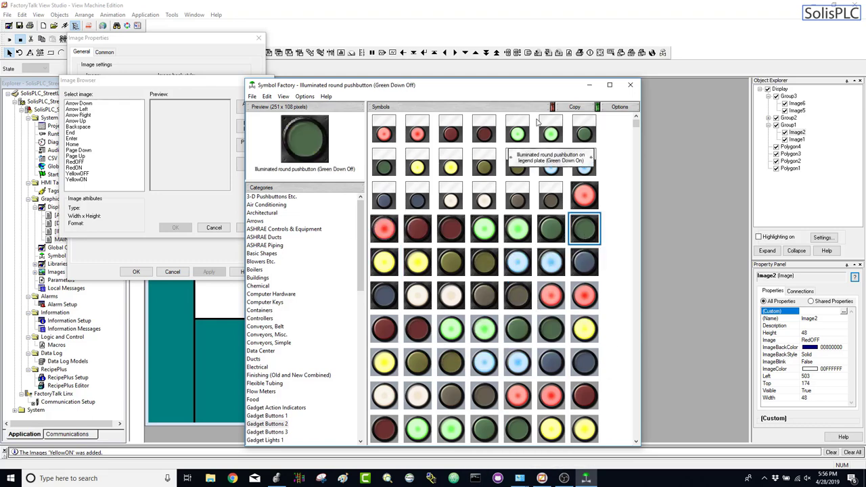
pyautogui.click(572, 108)
pyautogui.click(252, 145)
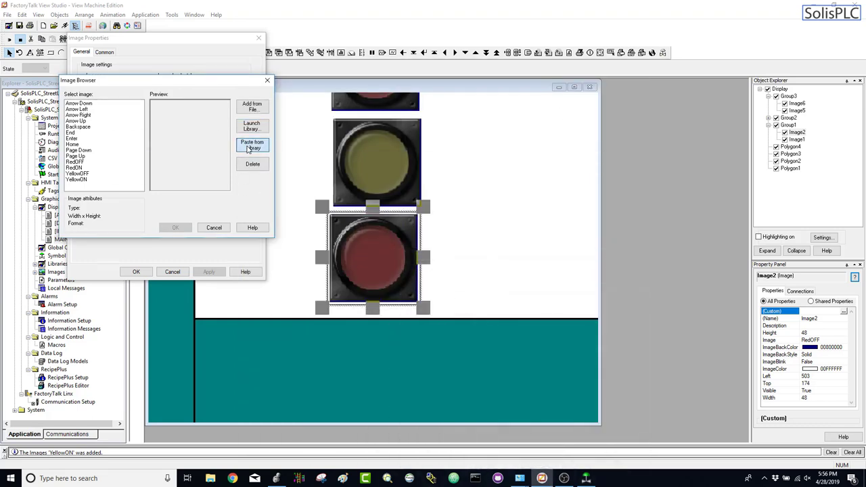
pyautogui.write('GreenOFF')
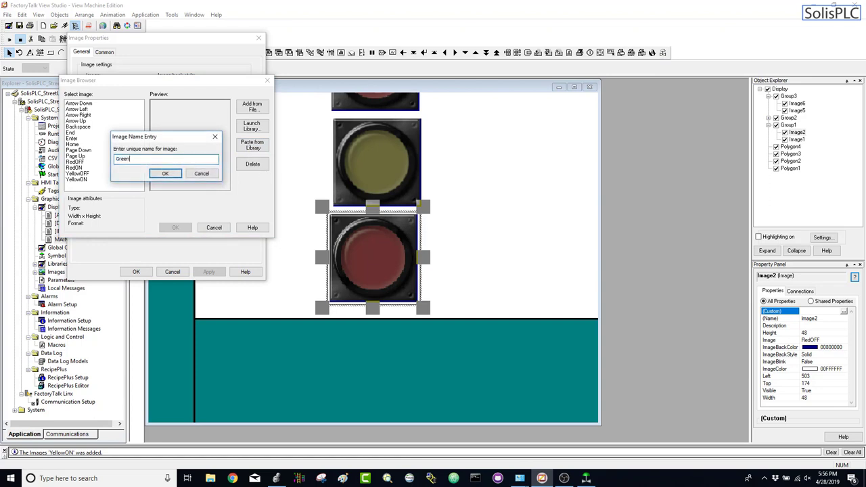
pyautogui.click(164, 174)
pyautogui.click(175, 227)
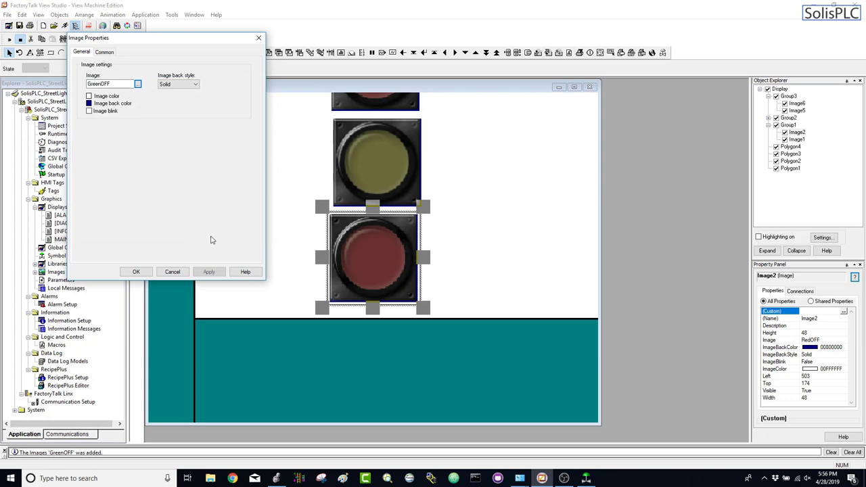
# - Set the GreenOFF image's height and width to 48 and close its properties
pyautogui.click(104, 51)
pyautogui.doubleClick(97, 82)
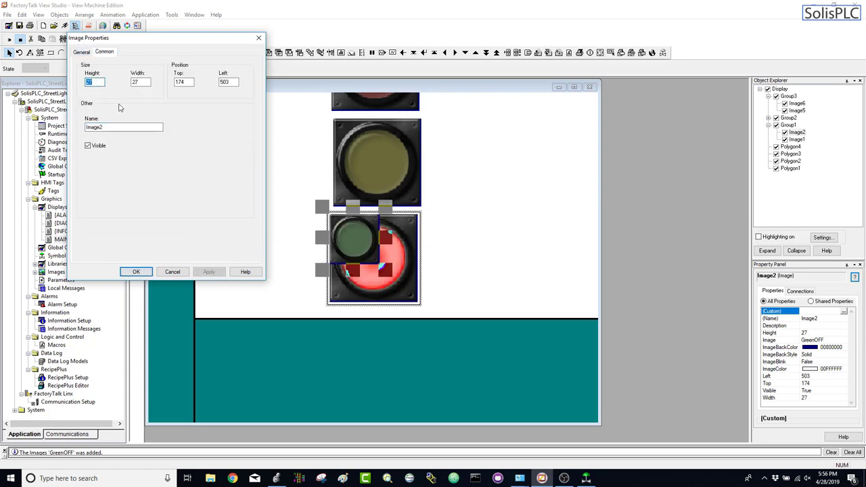
pyautogui.write('48')
pyautogui.doubleClick(140, 82)
pyautogui.click(209, 271)
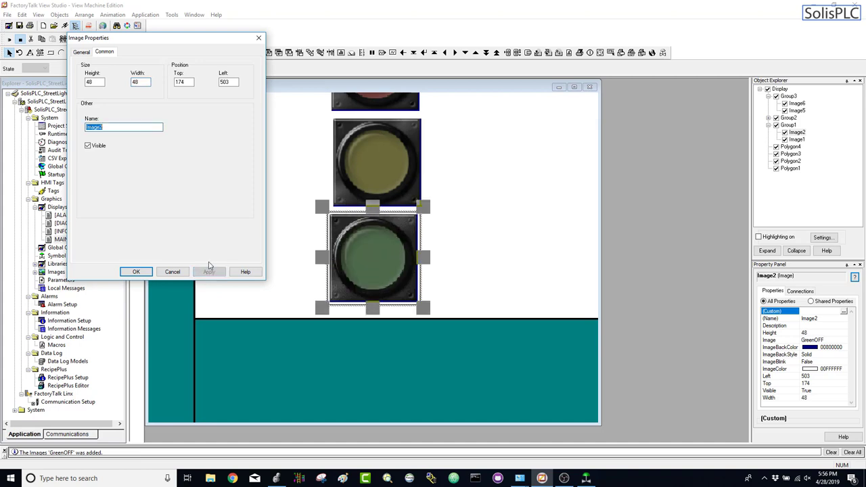
pyautogui.click(136, 272)
# - Open the bottom group's RedON image properties and copy the "Illuminated round pushbutton (Green Down On)" symbol from the library
pyautogui.rightClick(377, 273)
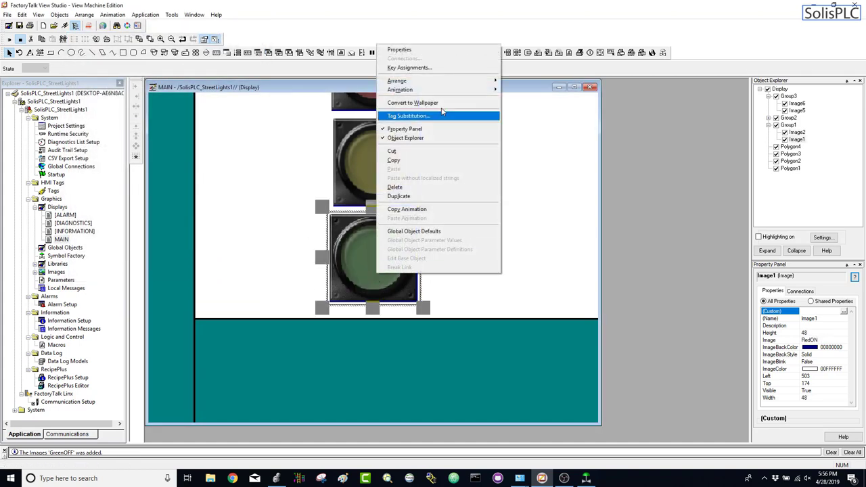
pyautogui.click(403, 50)
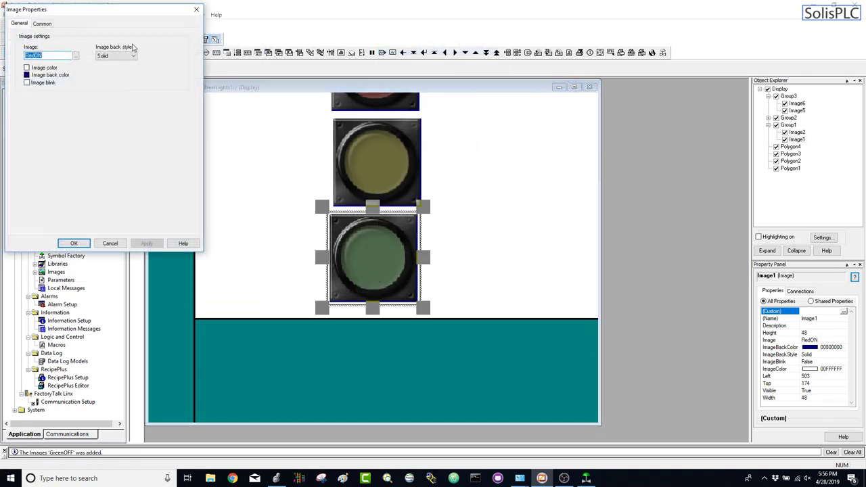
pyautogui.click(42, 24)
pyautogui.click(19, 23)
pyautogui.click(75, 55)
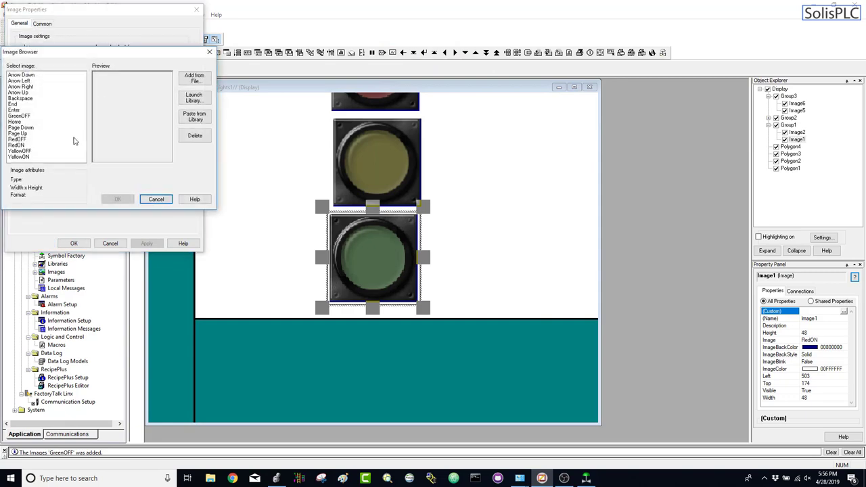
pyautogui.click(194, 97)
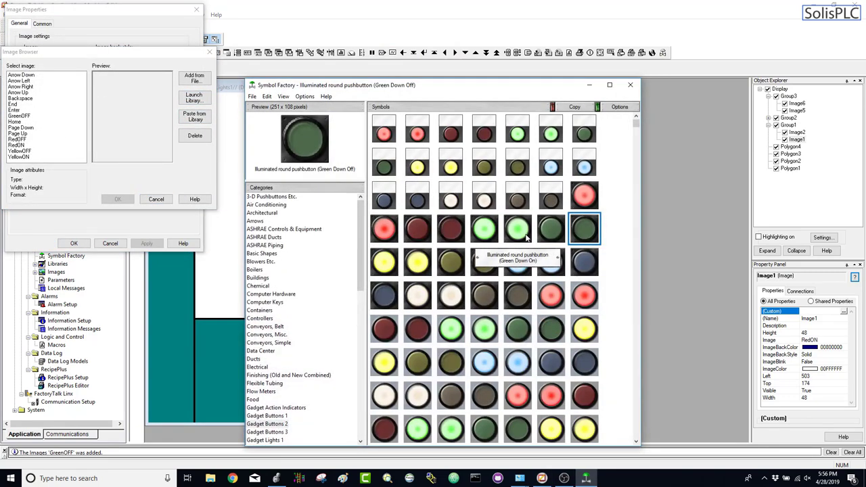
pyautogui.click(525, 234)
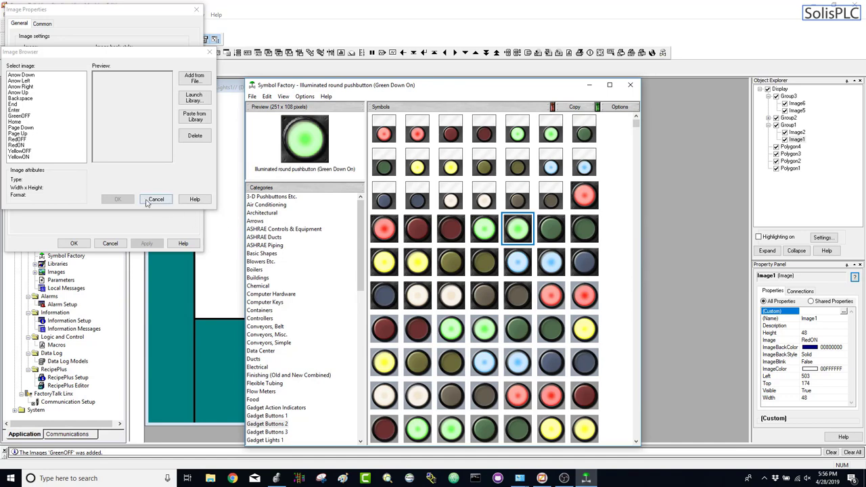
pyautogui.click(575, 107)
# - Paste the copied symbol as a new image named GreenON and assign it in place of RedON
pyautogui.click(200, 105)
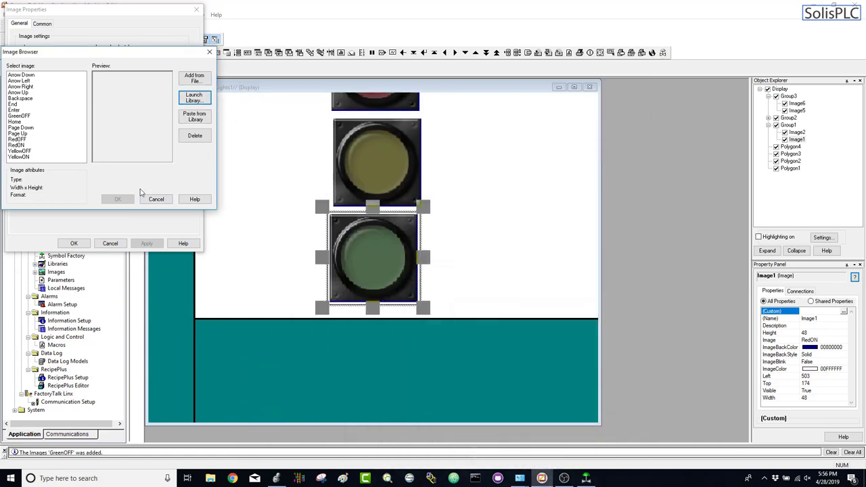
pyautogui.click(195, 117)
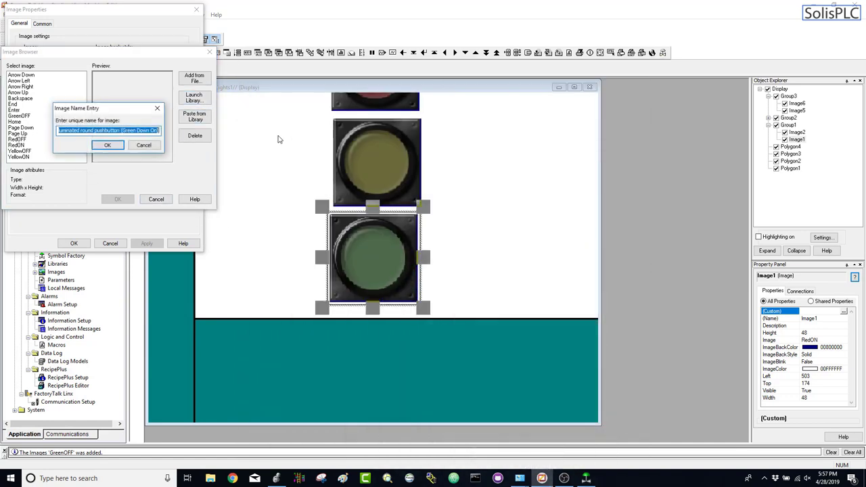
pyautogui.write('Green')
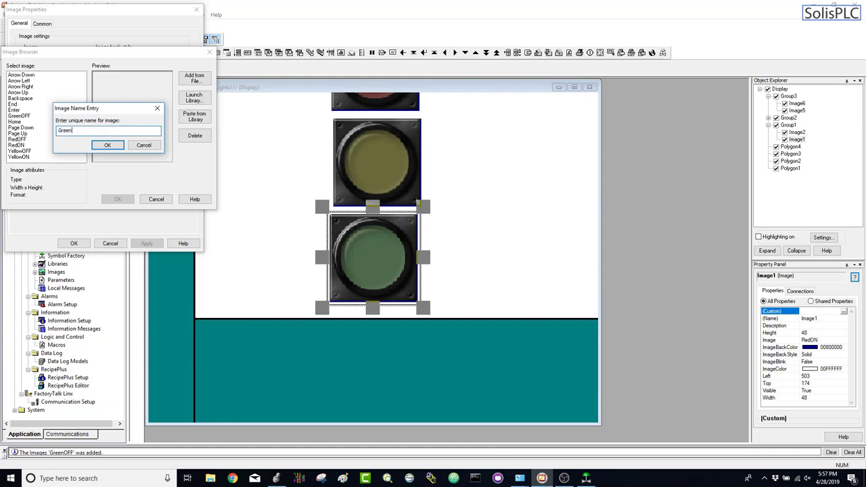
pyautogui.write('ON')
pyautogui.click(107, 145)
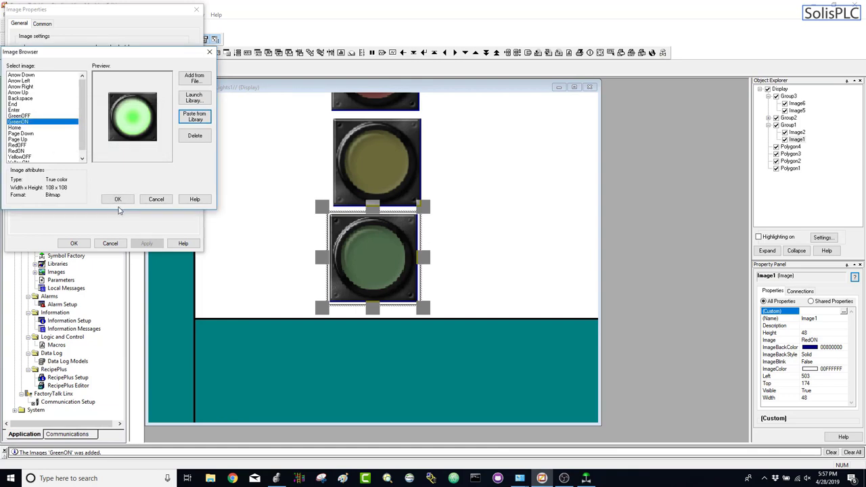
pyautogui.click(118, 200)
# - Set the GreenON image's height and width to 48 and close its properties
pyautogui.click(43, 23)
pyautogui.doubleClick(39, 52)
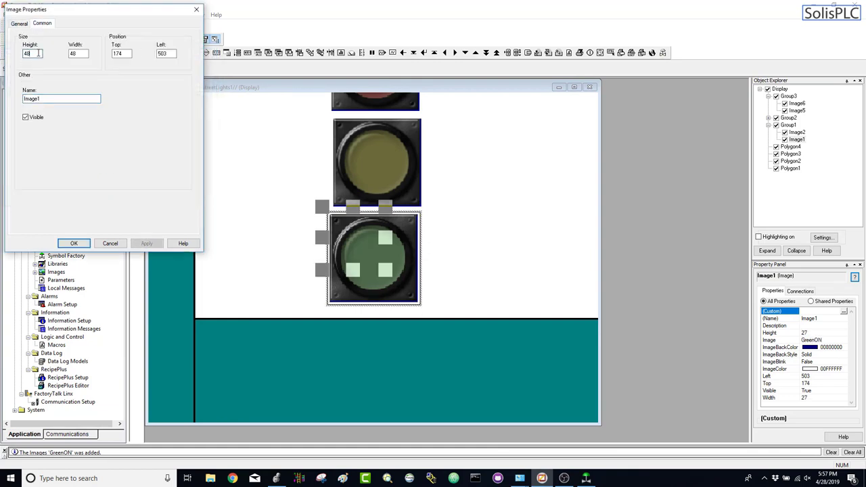
pyautogui.click(73, 54)
pyautogui.click(15, 26)
pyautogui.click(51, 24)
pyautogui.click(38, 55)
pyautogui.write('48')
pyautogui.click(147, 244)
pyautogui.click(74, 244)
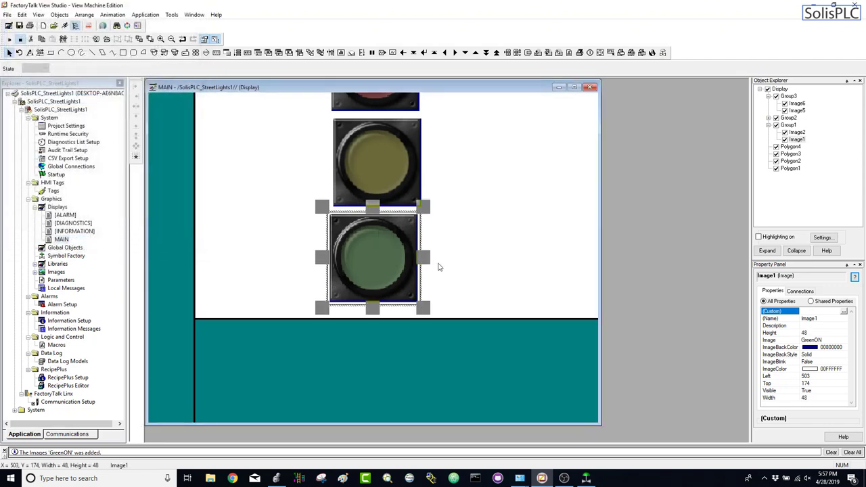
# - Set the GreenON image's visibility expression to {[SolisPLC_Main]HMI_Int_BOOL[0]} and close the animation settings
pyautogui.rightClick(352, 250)
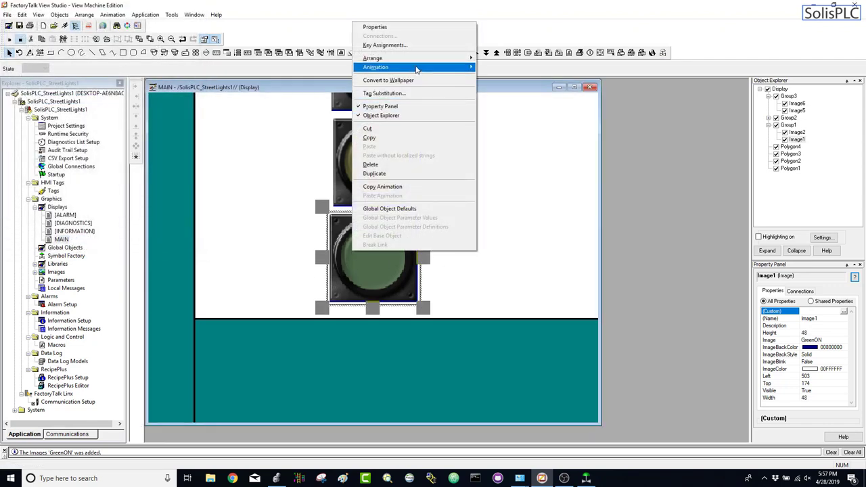
pyautogui.moveTo(415, 68)
pyautogui.click(493, 68)
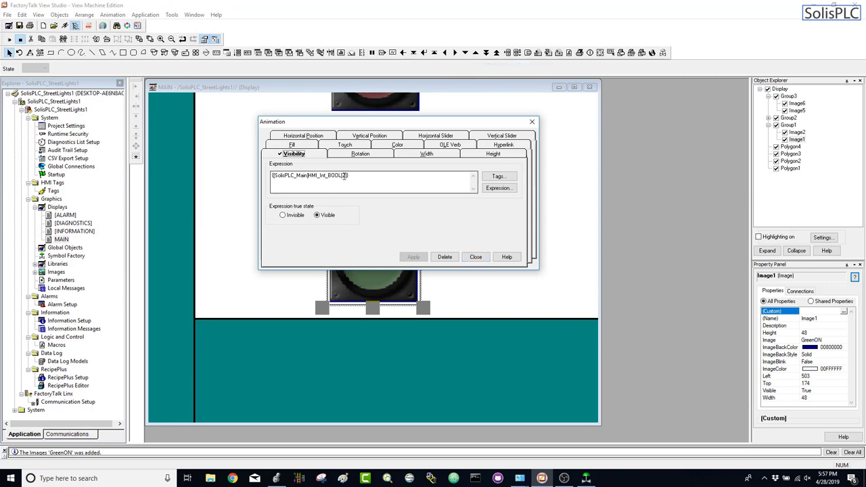
pyautogui.press('BackSpace')
pyautogui.write('0')
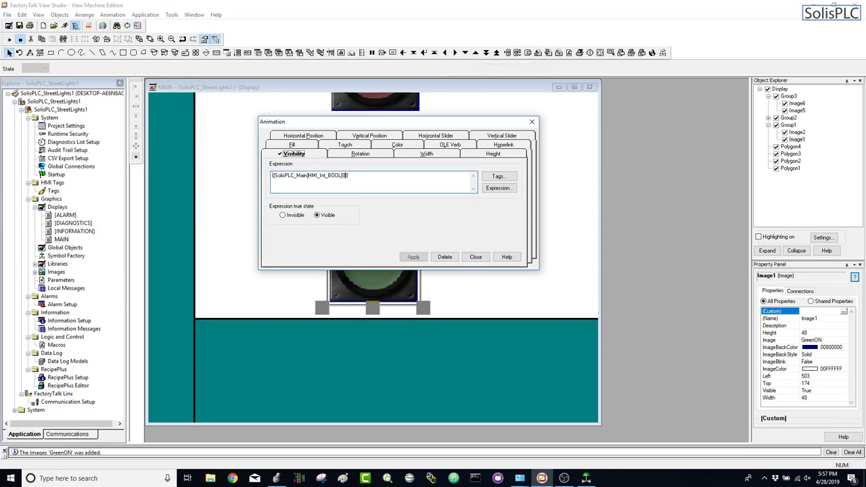
pyautogui.click(409, 258)
pyautogui.click(476, 257)
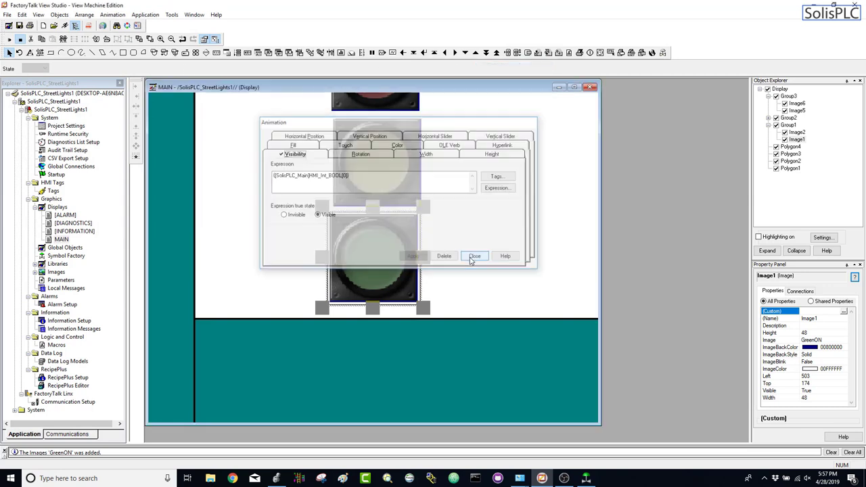
# - Set the GreenOFF image's visibility expression to {[SolisPLC_Main]HMI_Int_BOOL[0]} with the expression true state Invisible, and close the animation settings
pyautogui.rightClick(388, 274)
pyautogui.click(377, 270)
pyautogui.rightClick(377, 271)
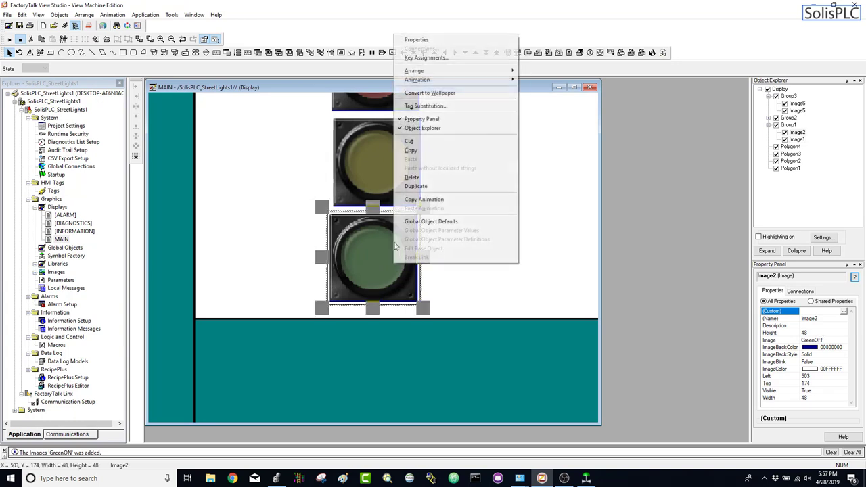
pyautogui.moveTo(487, 79)
pyautogui.click(538, 80)
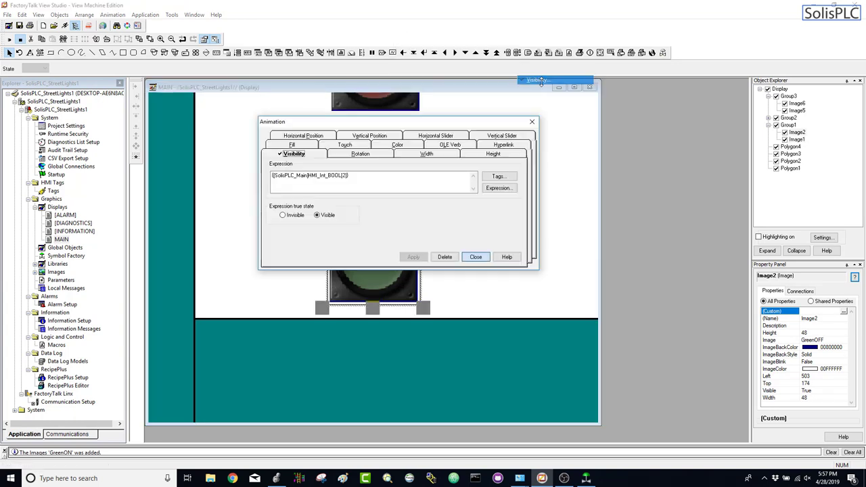
pyautogui.click(347, 175)
pyautogui.press('BackSpace')
pyautogui.click(282, 215)
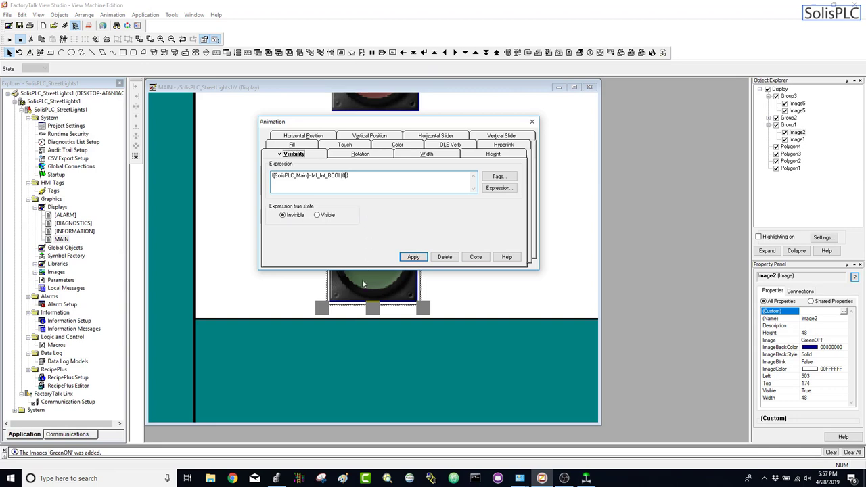
pyautogui.click(414, 257)
pyautogui.click(476, 257)
pyautogui.click(454, 184)
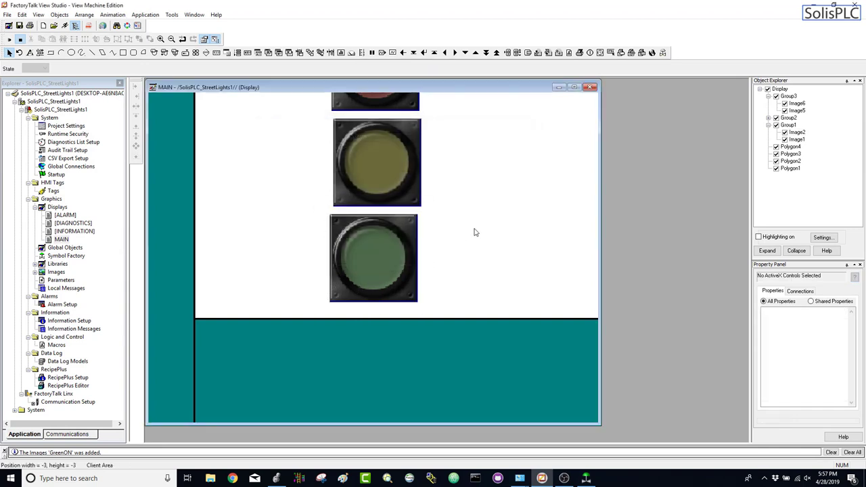
# - Widen the MAIN display window to review the three lights and run the display in test mode
pyautogui.moveTo(601, 253); pyautogui.dragTo(628, 250)
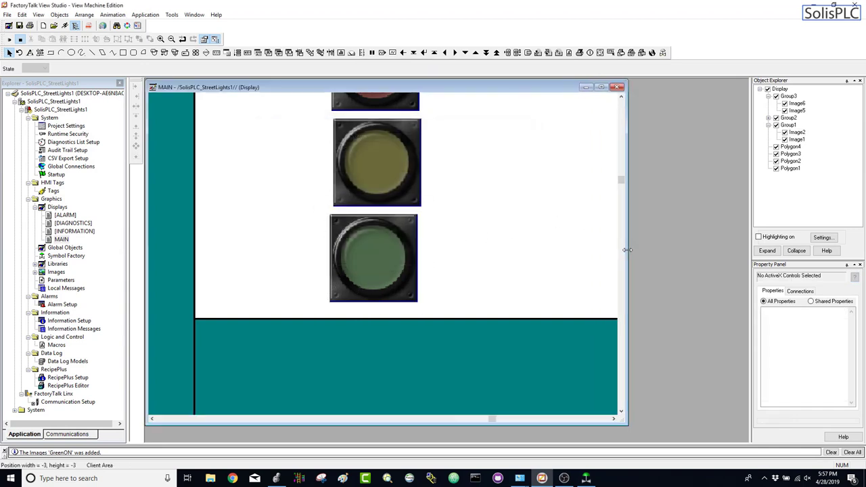
pyautogui.moveTo(623, 182); pyautogui.dragTo(624, 149)
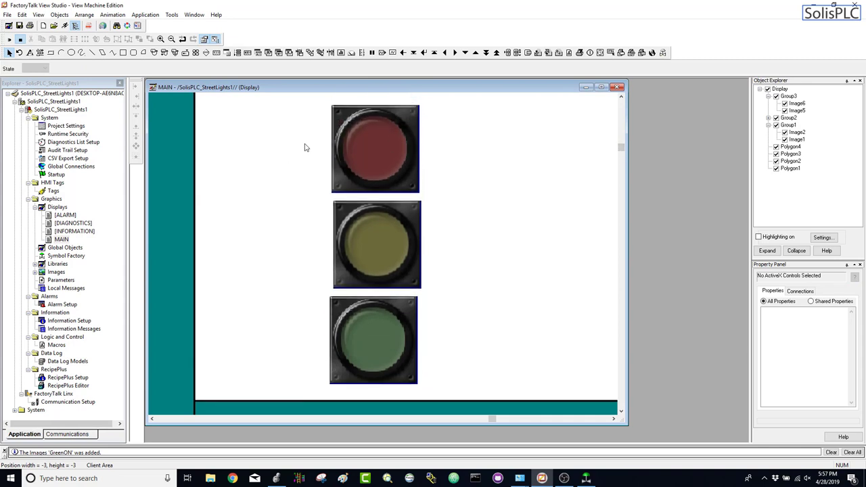
pyautogui.click(17, 40)
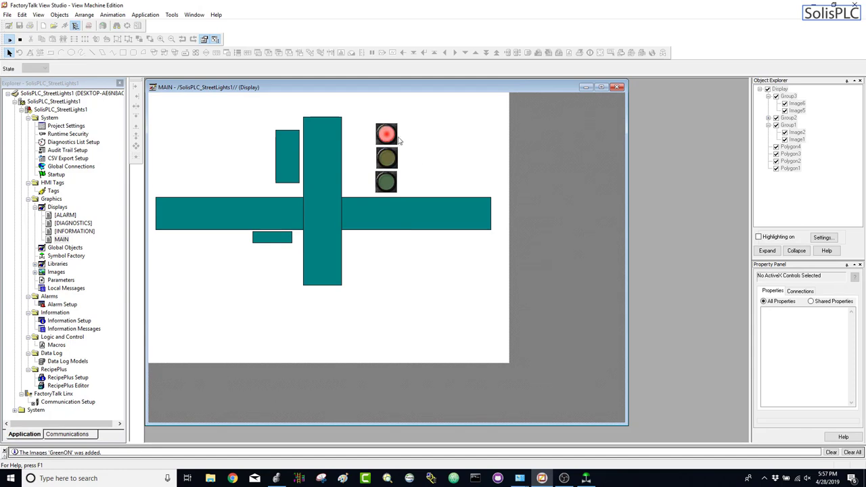
# - Switch to Logix Designer and examine the Light 1 and Light 2 status rungs with their HMI_Int_BOOL tags
pyautogui.click(276, 474)
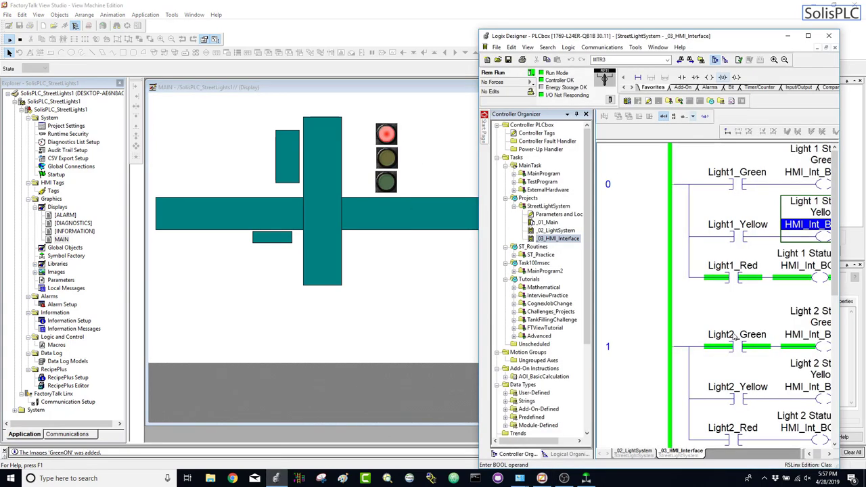
pyautogui.click(830, 455)
pyautogui.click(830, 455)
pyautogui.click(830, 455)
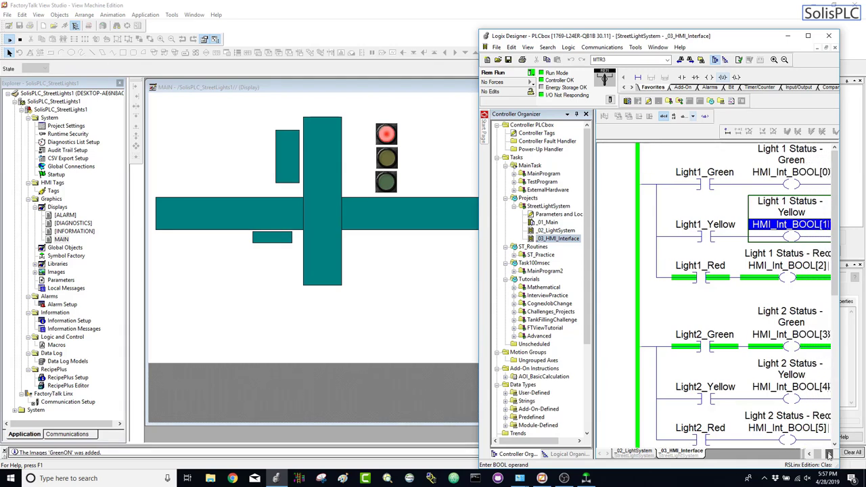
pyautogui.click(830, 455)
pyautogui.click(830, 455)
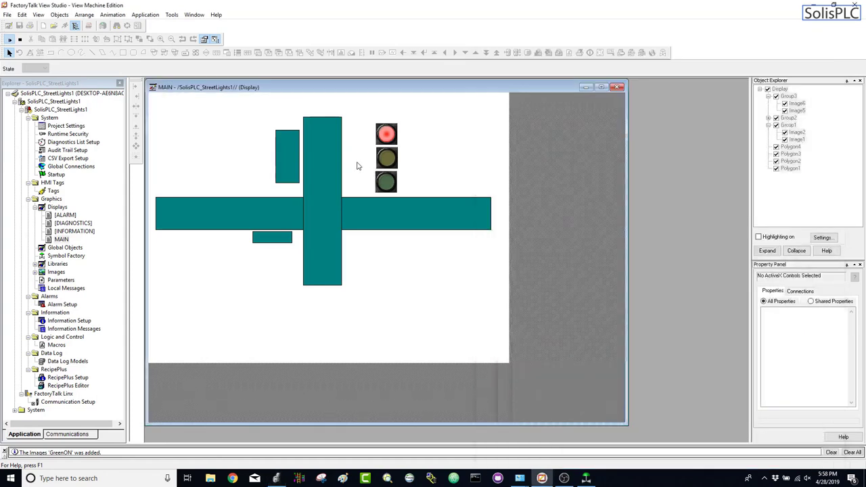
# - Return to FactoryTalk View Studio, stop the display test and align the three lights on a common vertical centerline
pyautogui.click(359, 168)
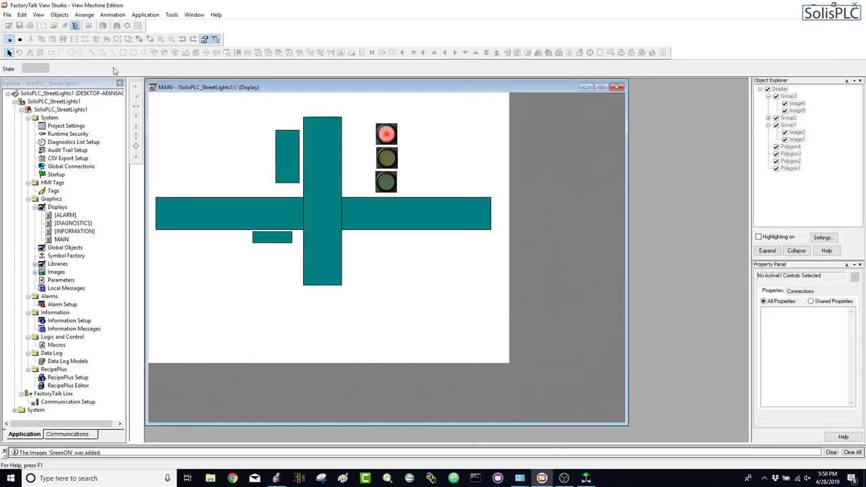
pyautogui.click(20, 39)
pyautogui.click(383, 143)
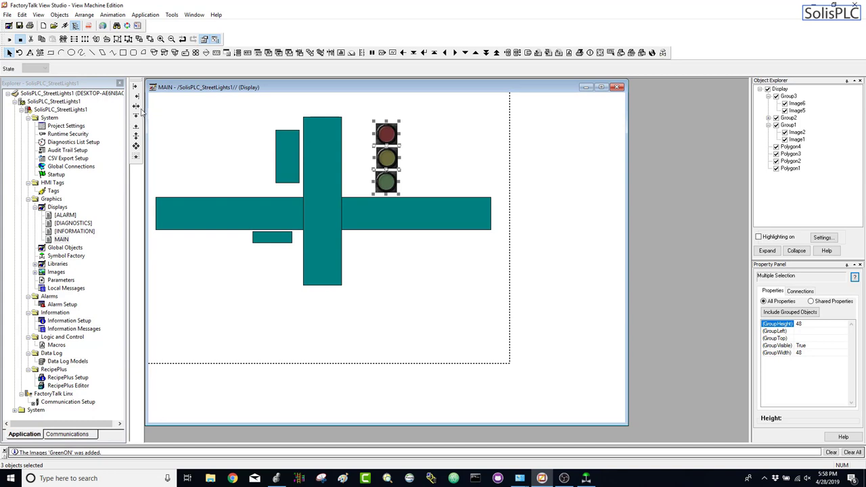
pyautogui.click(136, 106)
# - Duplicate the three-light stack and place the copy below the horizontal road at about x 229, y 365
pyautogui.hotkey('ctrl', 'c')
pyautogui.hotkey('ctrl', 'v')
pyautogui.moveTo(392, 166); pyautogui.dragTo(279, 266)
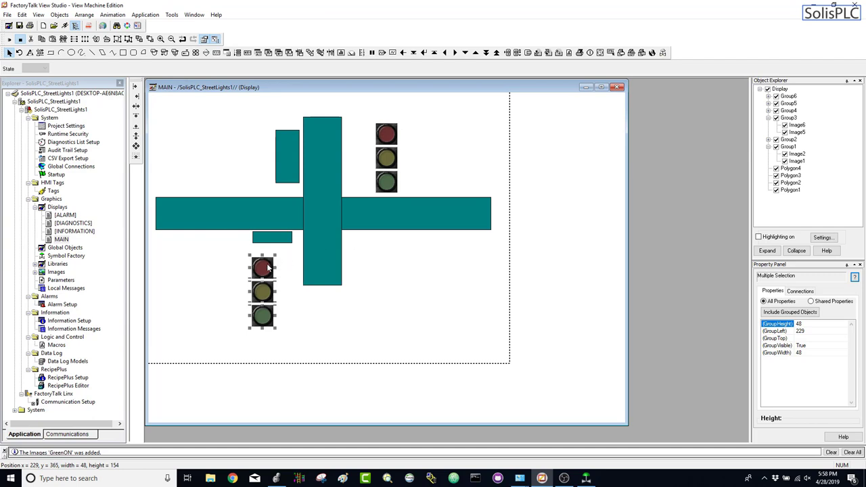
# - Arrange the copied lights in a bottom-aligned red, yellow, green row and place it at about x 163, y 363
pyautogui.moveTo(268, 268); pyautogui.dragTo(243, 287)
pyautogui.click(269, 317)
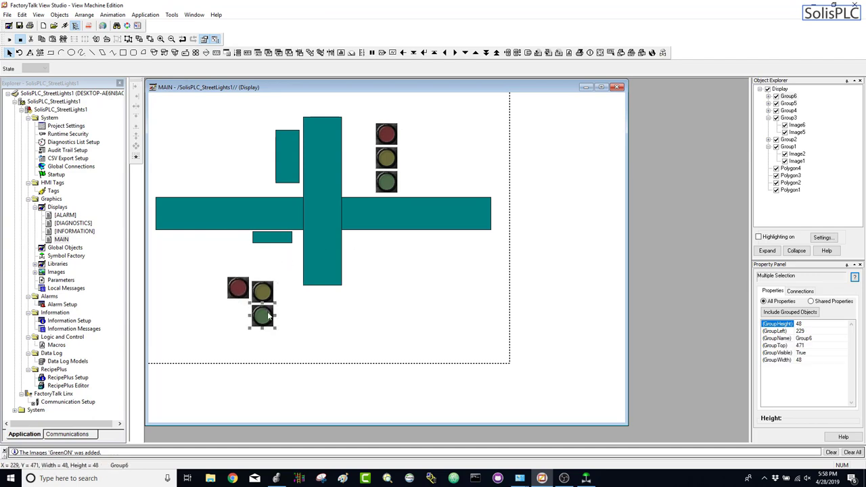
pyautogui.moveTo(269, 317); pyautogui.dragTo(294, 297)
pyautogui.keyDown('shift'); pyautogui.click(266, 297); pyautogui.keyUp('shift')
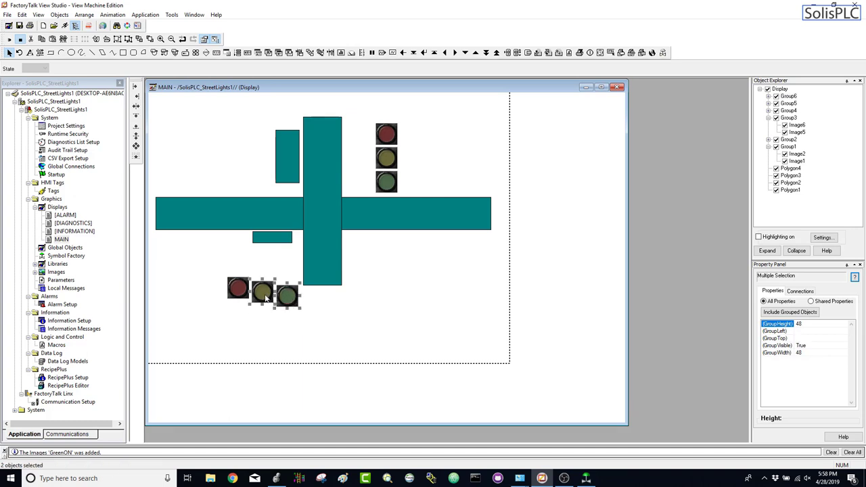
pyautogui.keyDown('shift'); pyautogui.click(241, 297); pyautogui.keyUp('shift')
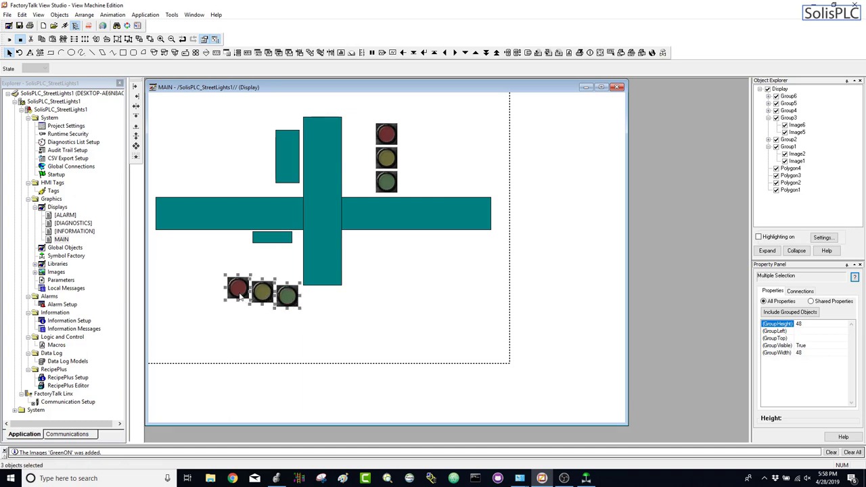
pyautogui.click(137, 129)
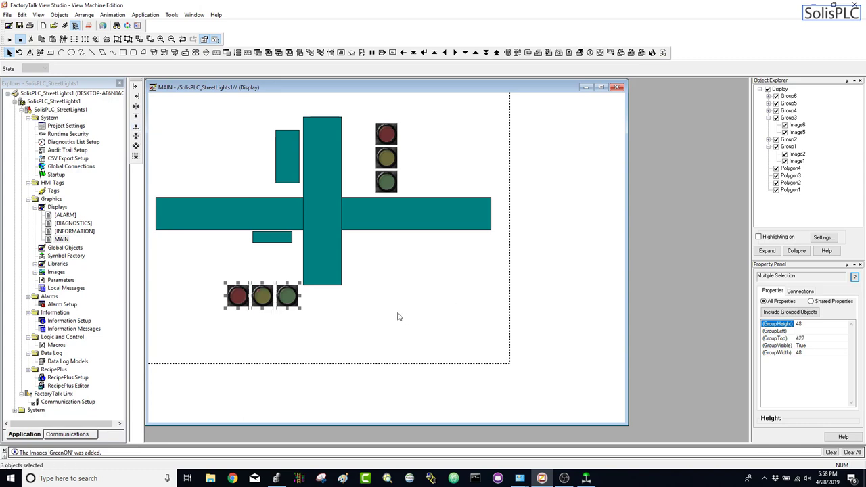
pyautogui.moveTo(265, 295); pyautogui.dragTo(258, 267)
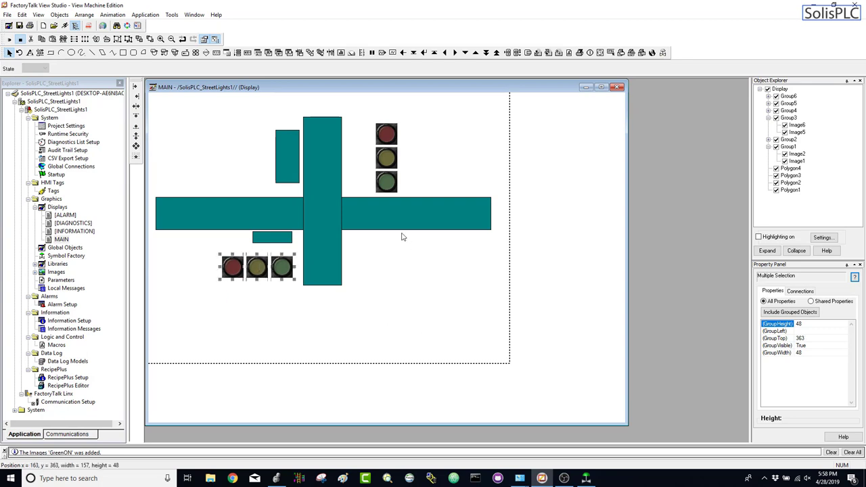
# - Set the copied GreenOFF image's visibility expression to HMI_Int_BOOL[3], the Light 2 green status tag shown in Logix Designer
pyautogui.click(388, 157)
pyautogui.click(282, 271)
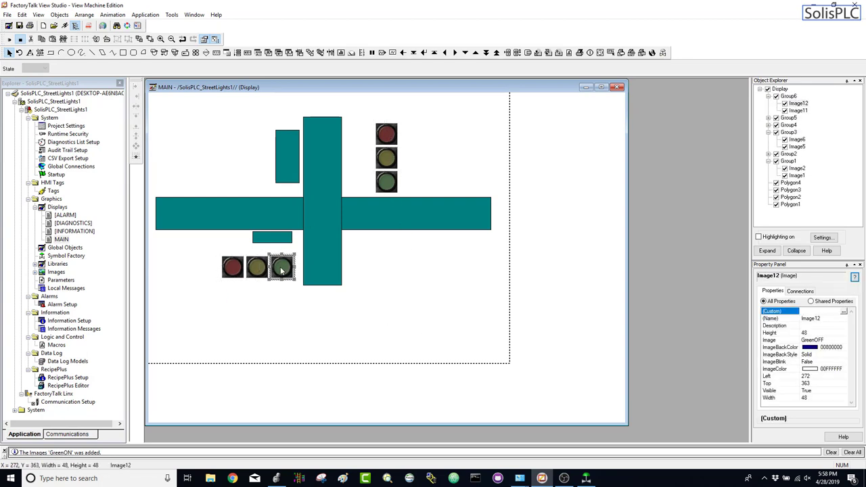
pyautogui.rightClick(282, 271)
pyautogui.moveTo(386, 89)
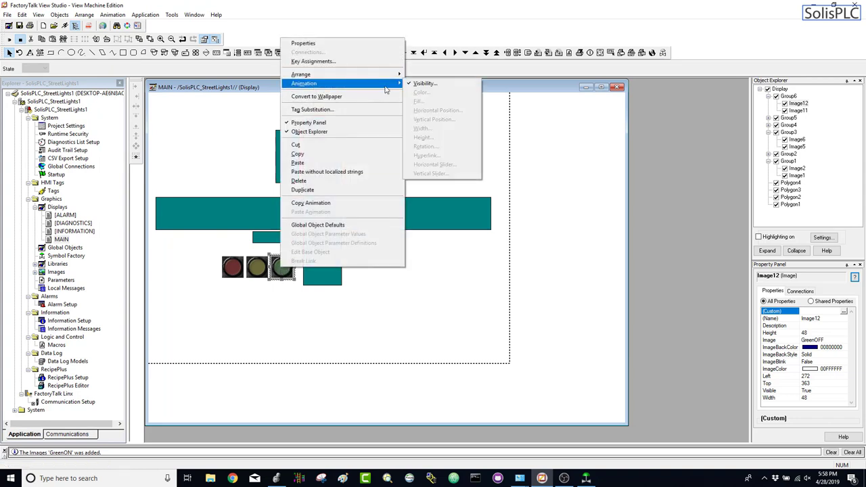
pyautogui.click(424, 83)
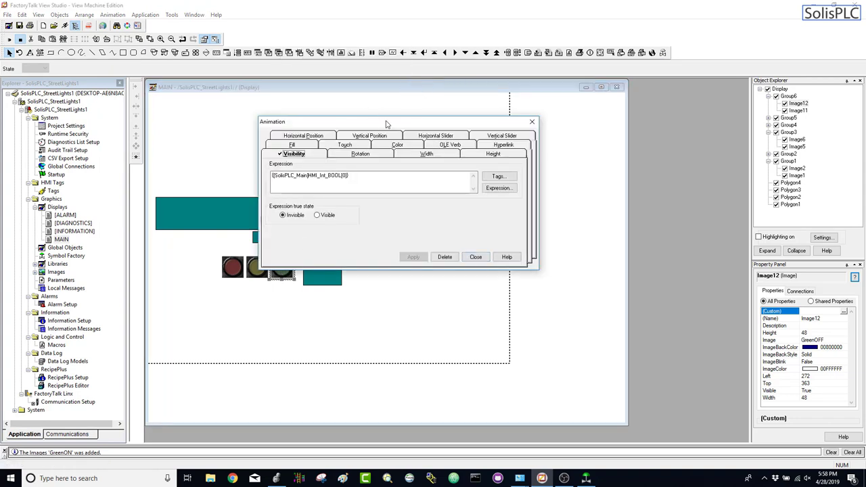
pyautogui.moveTo(386, 124); pyautogui.dragTo(295, 83)
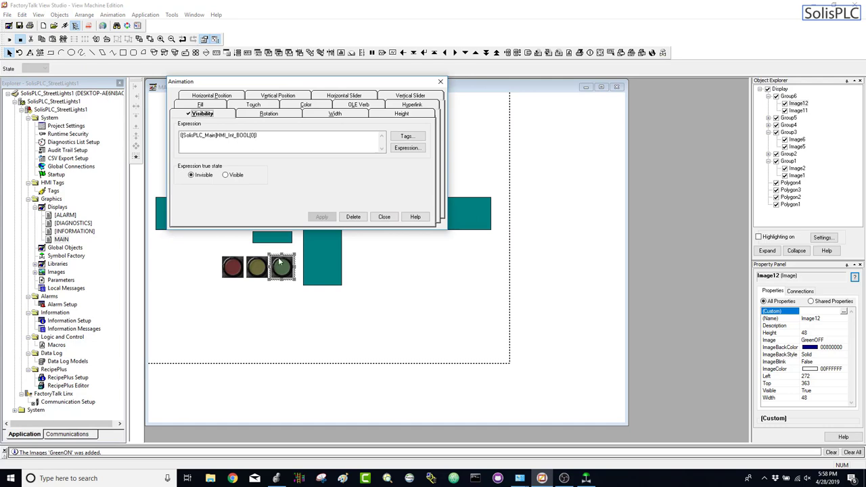
pyautogui.click(276, 478)
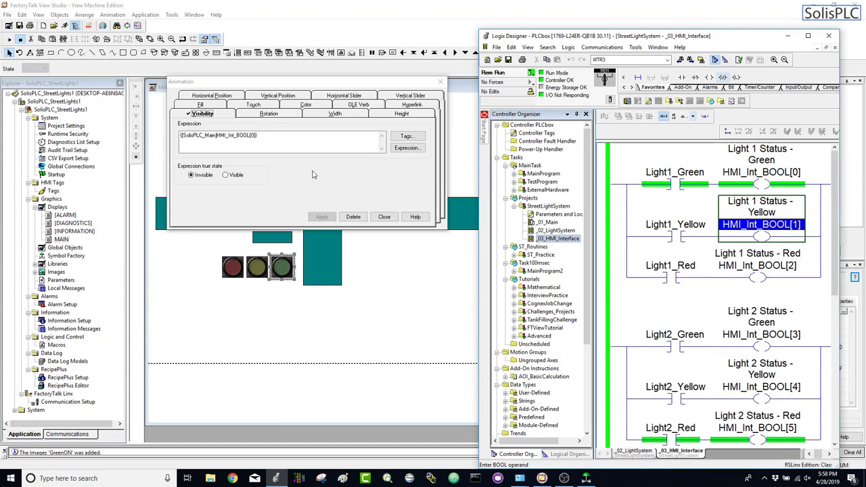
pyautogui.click(254, 134)
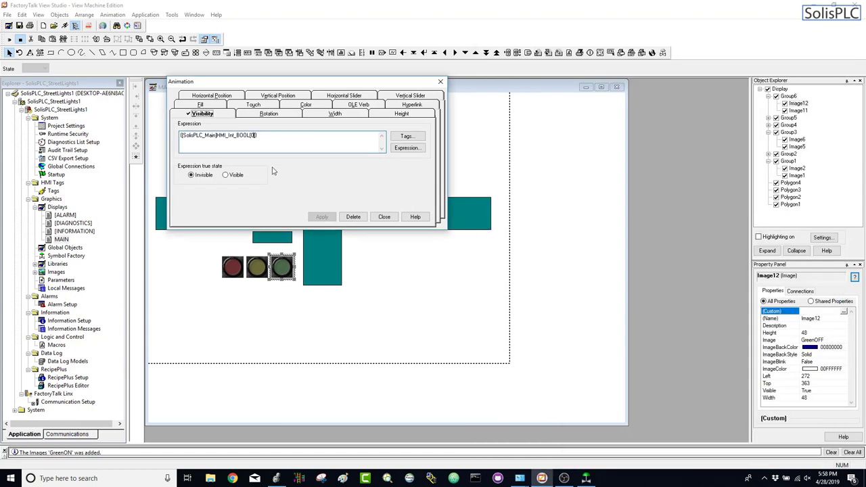
pyautogui.press('BackSpace')
pyautogui.click(323, 217)
pyautogui.click(383, 216)
# - Set the copied GreenON image's visibility expression to HMI_Int_BOOL[3] and close the animation settings
pyautogui.rightClick(277, 270)
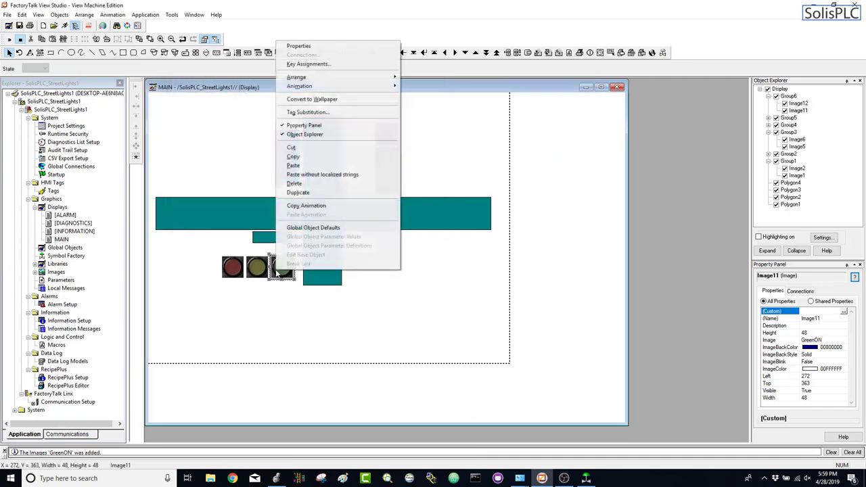
pyautogui.moveTo(309, 88)
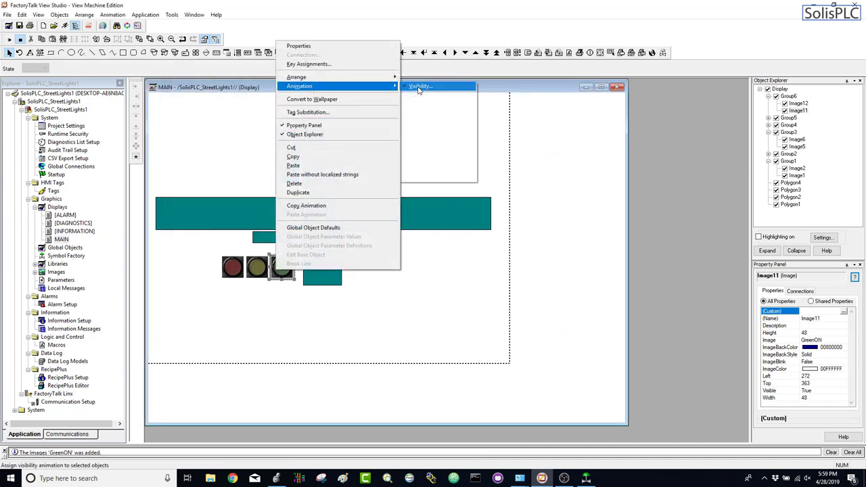
pyautogui.click(439, 86)
pyautogui.click(254, 136)
pyautogui.press('BackSpace')
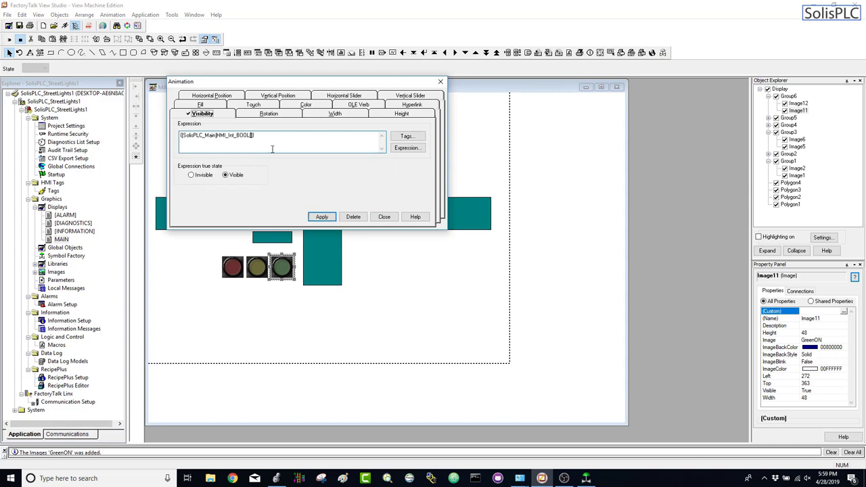
pyautogui.click(323, 216)
pyautogui.click(384, 216)
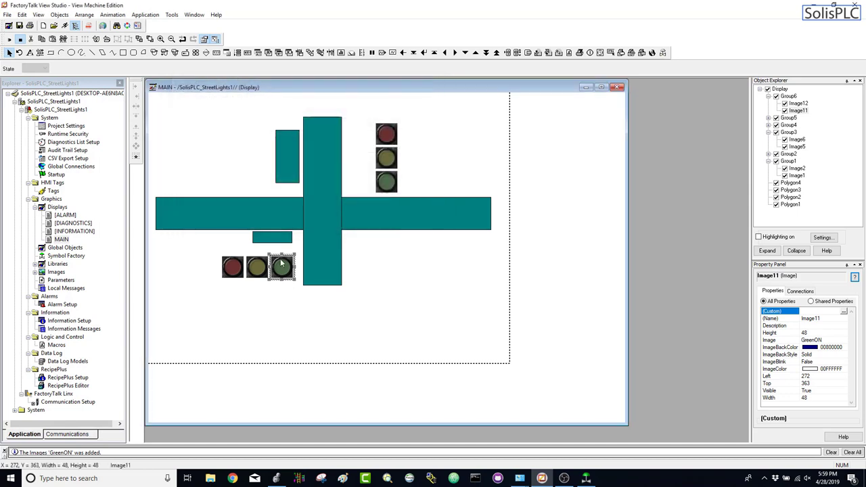
# - Set the copied YellowOFF image's visibility expression to {[SolisPLC_Main]HMI_Int_BOOL[4]} and close the animation settings
pyautogui.click(262, 268)
pyautogui.rightClick(263, 269)
pyautogui.doubleClick(256, 270)
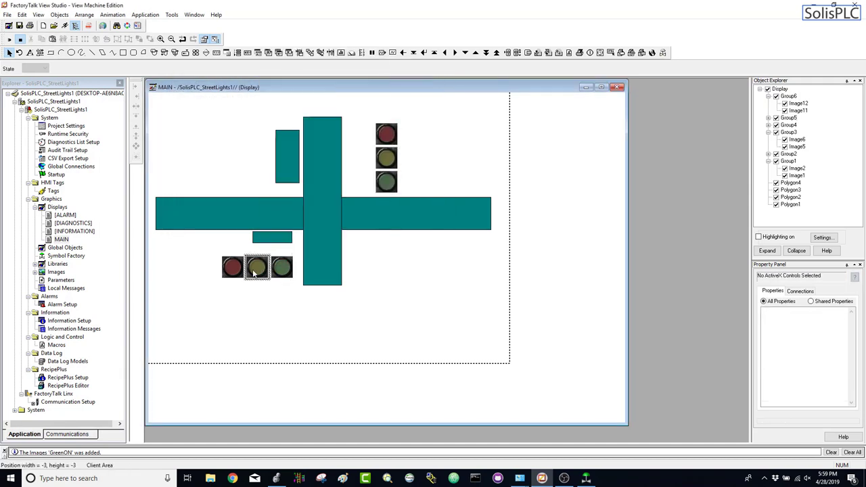
pyautogui.click(255, 270)
pyautogui.rightClick(254, 270)
pyautogui.moveTo(298, 86)
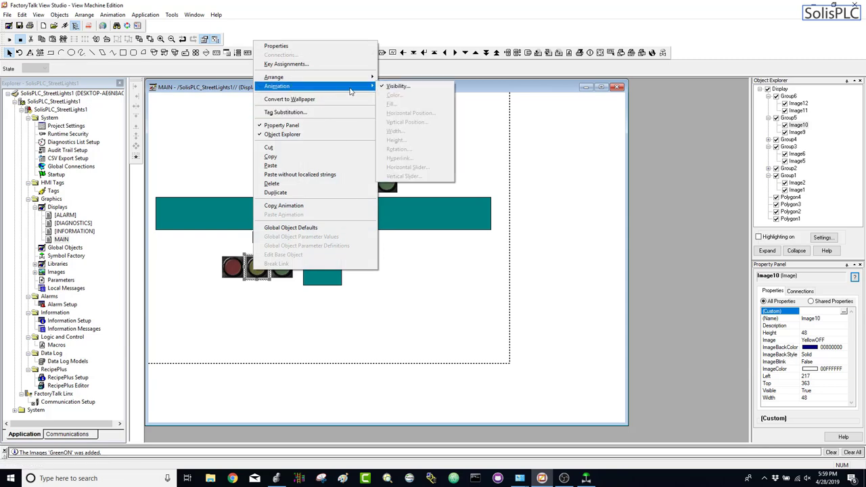
pyautogui.click(406, 87)
pyautogui.click(253, 136)
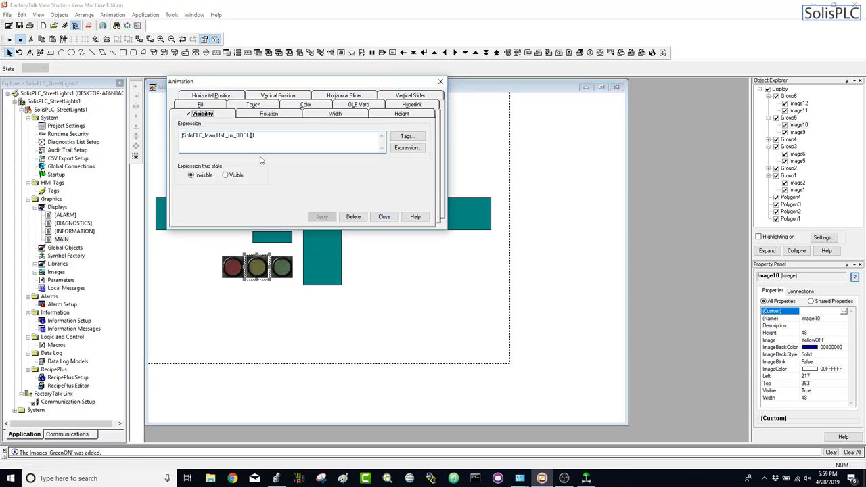
pyautogui.write('4')
pyautogui.click(323, 217)
pyautogui.click(384, 217)
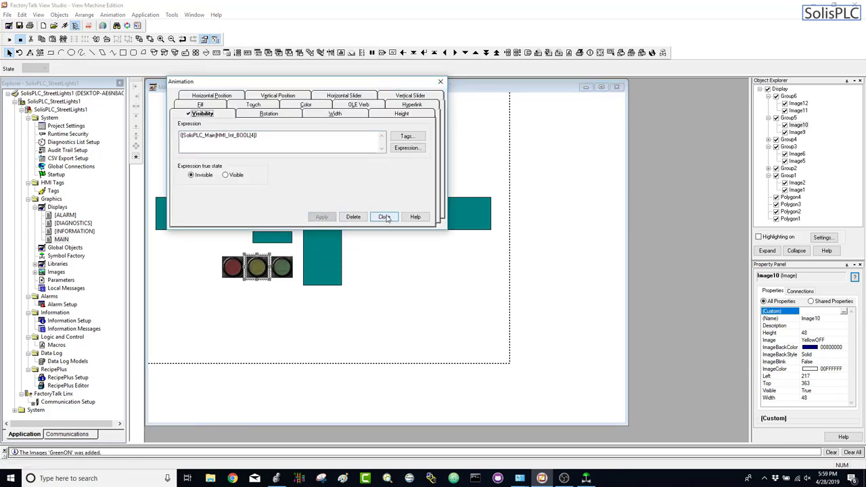
# - Set the copied YellowON image's visibility expression to {[SolisPLC_Main]HMI_Int_BOOL[4]} and close the animation settings
pyautogui.click(264, 269)
pyautogui.rightClick(264, 269)
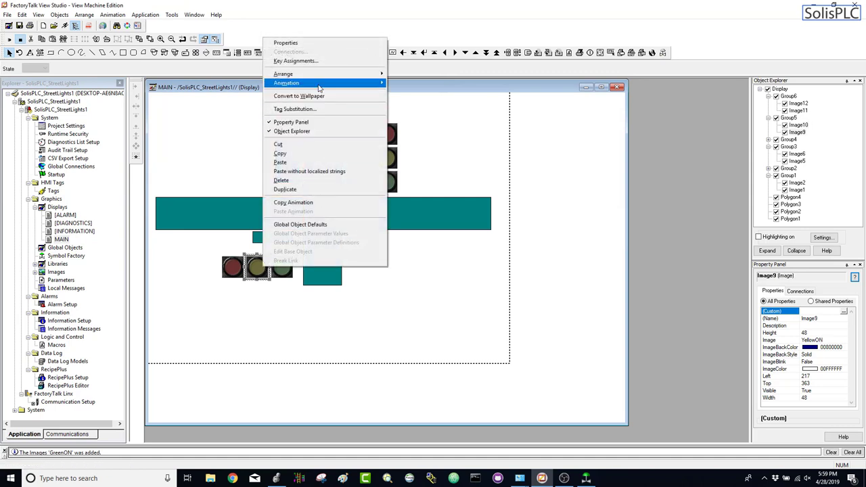
pyautogui.moveTo(319, 84)
pyautogui.click(406, 83)
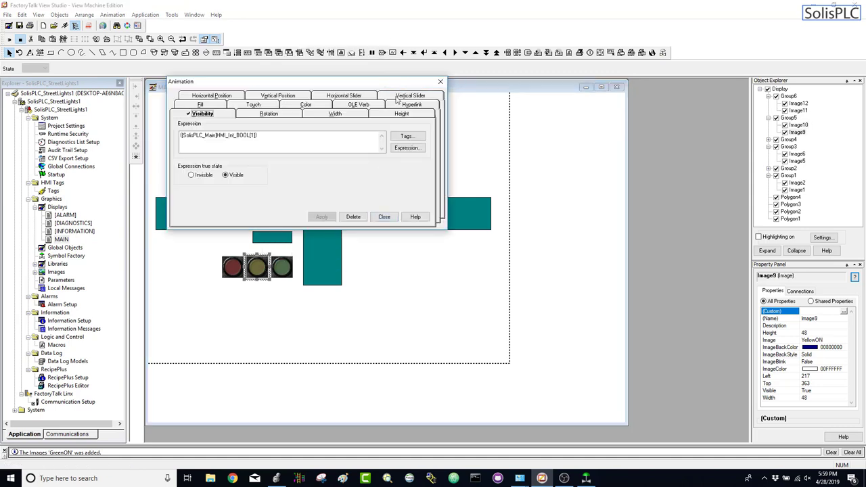
pyautogui.click(253, 135)
pyautogui.press('BackSpace')
pyautogui.write('4')
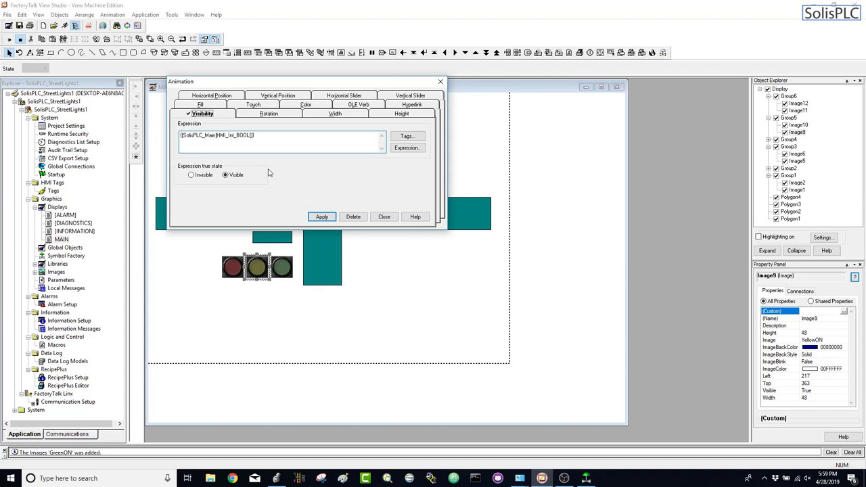
pyautogui.click(384, 217)
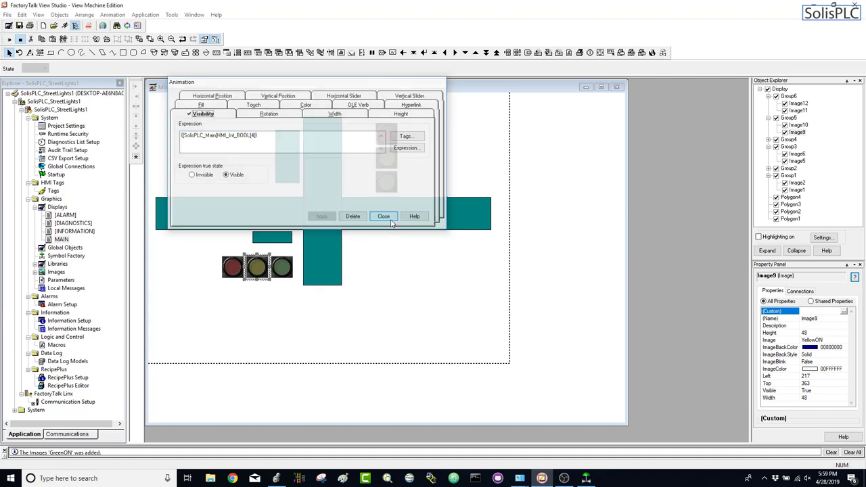
# - Examine the animation options of the copied yellow light as a group and check its individual OFF and ON images
pyautogui.click(254, 298)
pyautogui.click(263, 277)
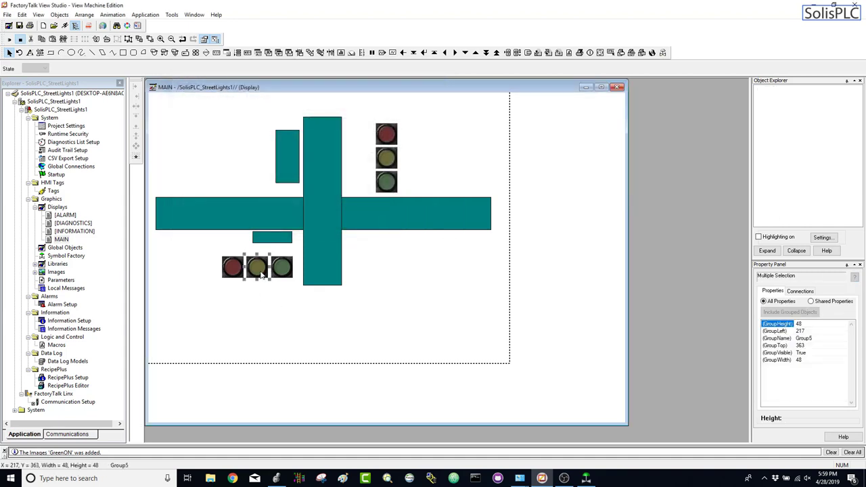
pyautogui.click(260, 241)
pyautogui.click(256, 272)
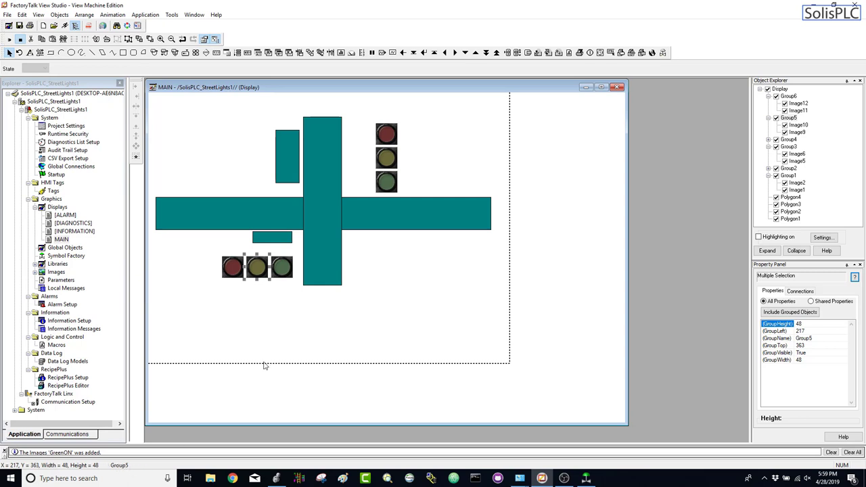
pyautogui.rightClick(259, 270)
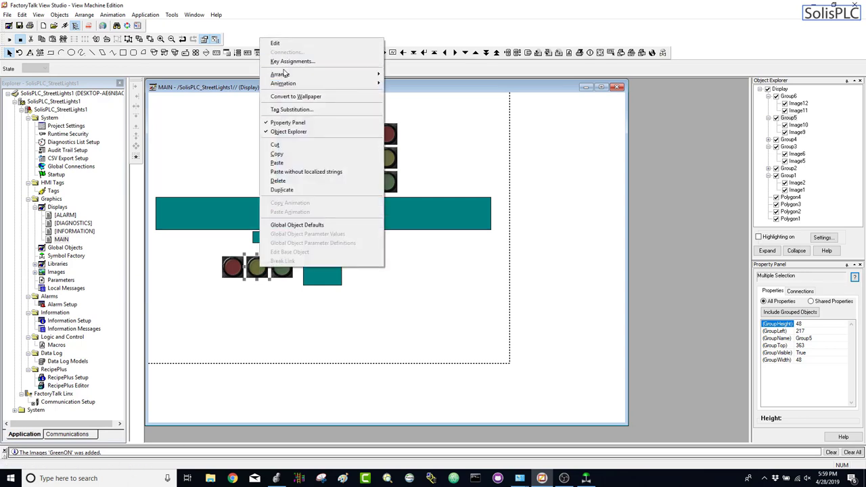
pyautogui.moveTo(282, 85)
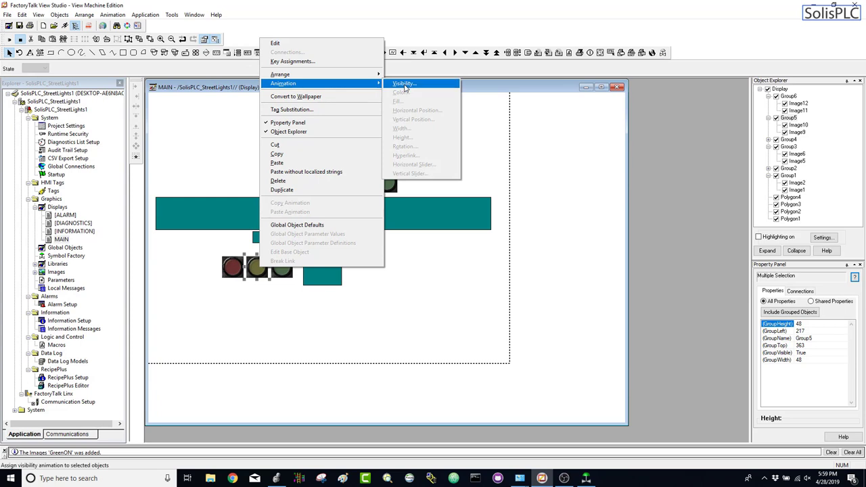
pyautogui.click(275, 309)
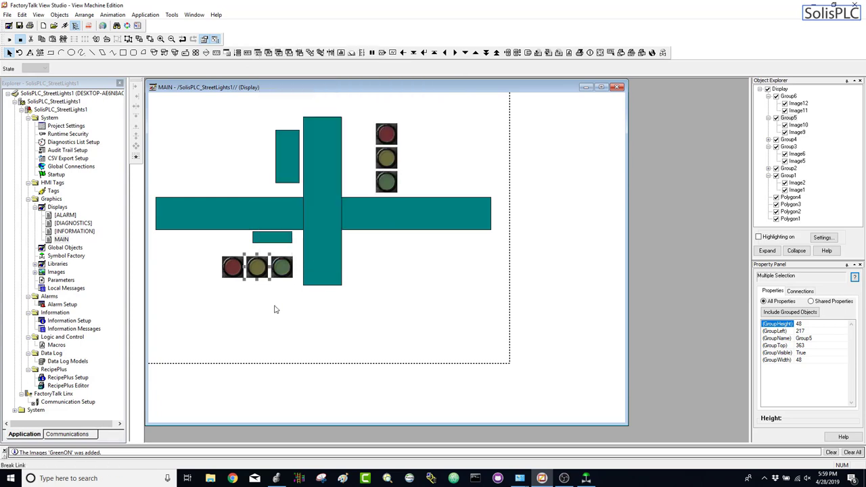
pyautogui.click(260, 270)
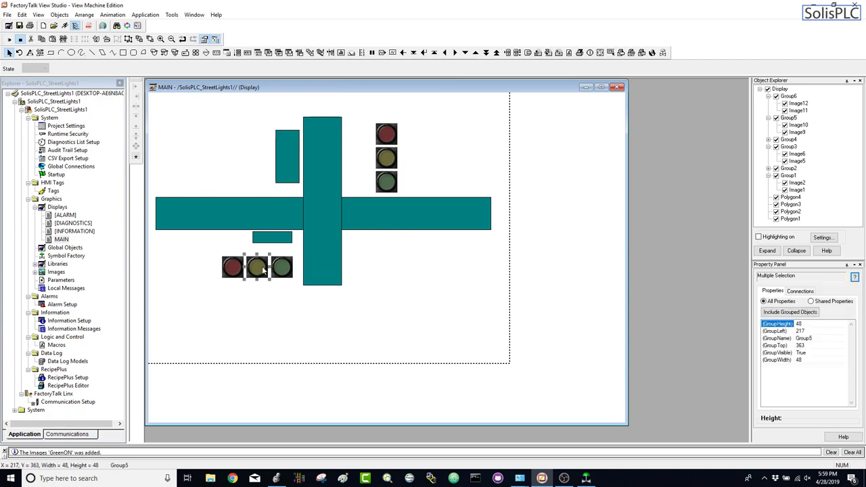
pyautogui.click(261, 268)
pyautogui.click(261, 270)
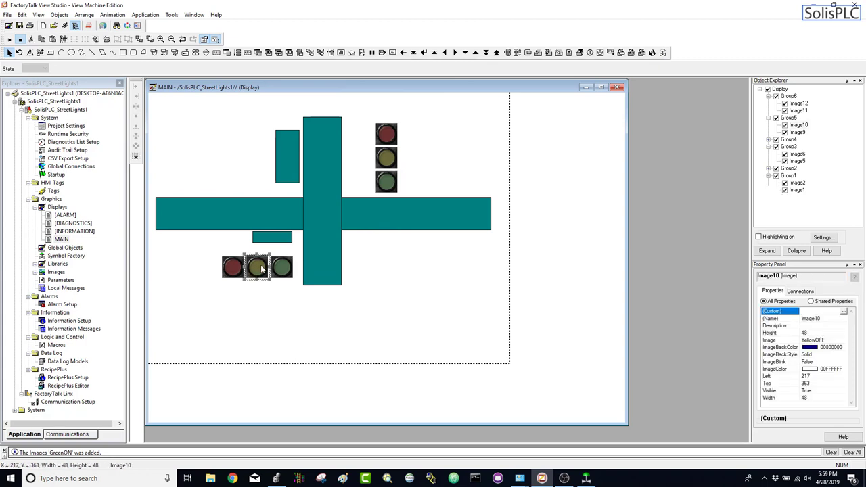
pyautogui.click(261, 270)
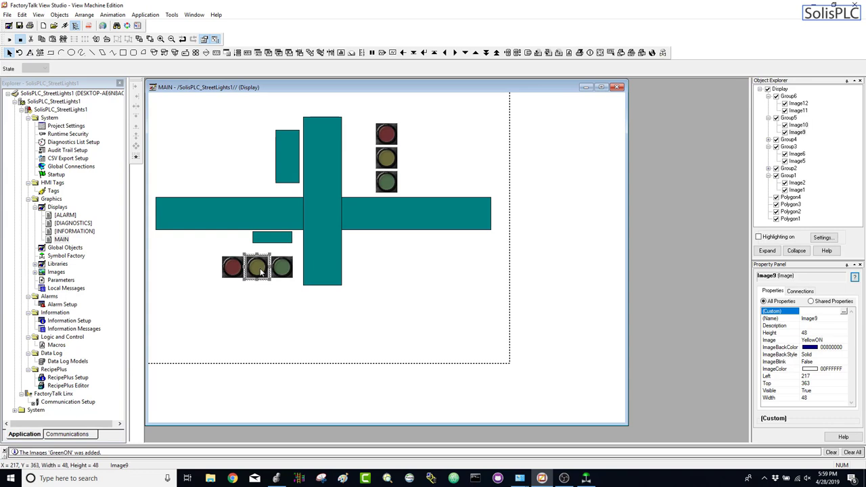
pyautogui.click(258, 292)
# - Set the copied RedOFF image's visibility expression to {[SolisPLC_Main]HMI_Int_BOOL[5]} and close the animation settings
pyautogui.click(232, 269)
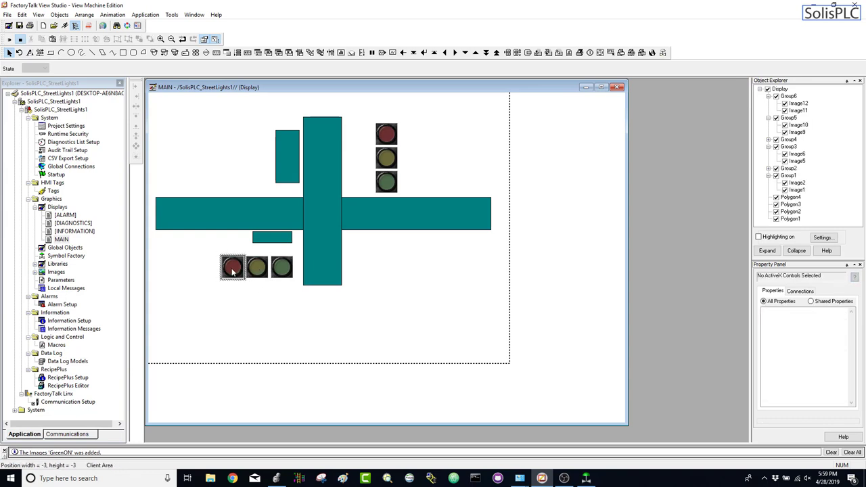
pyautogui.rightClick(232, 271)
pyautogui.moveTo(322, 89)
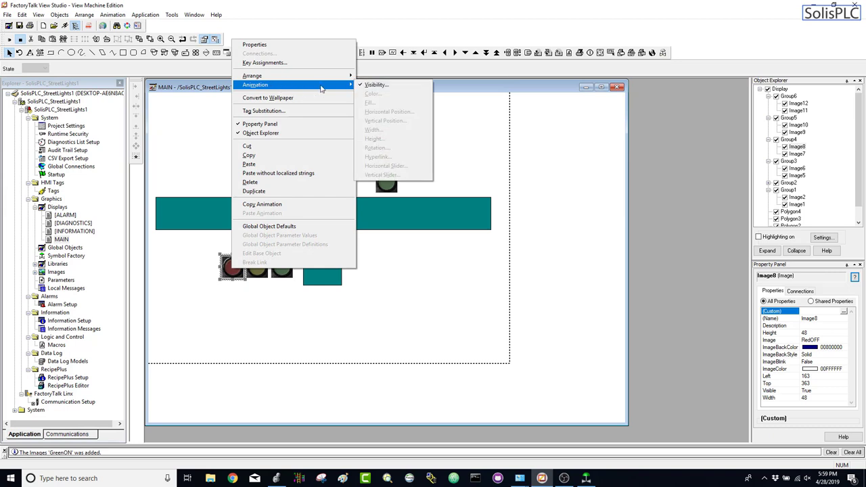
pyautogui.click(377, 84)
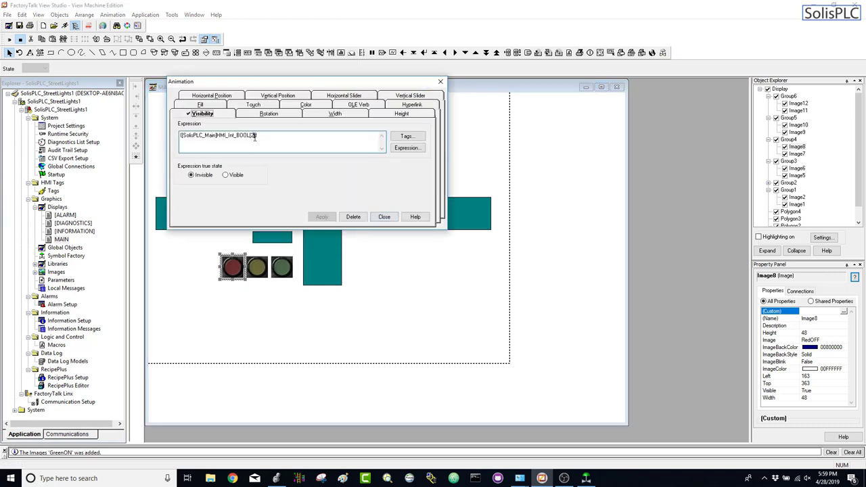
pyautogui.press('BackSpace')
pyautogui.write('5')
pyautogui.click(325, 217)
pyautogui.click(384, 218)
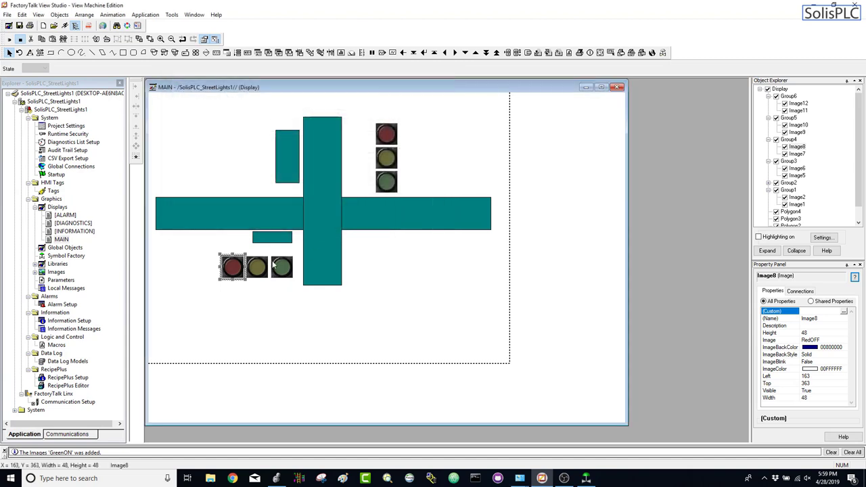
# - Set the copied RedON image's visibility expression to {[SolisPLC_Main]HMI_Int_BOOL[5]} and close the animation settings
pyautogui.rightClick(237, 267)
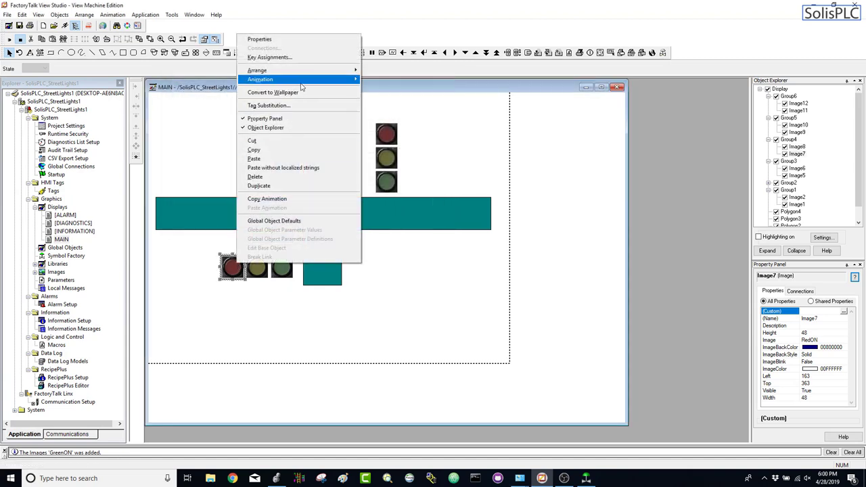
pyautogui.moveTo(355, 86)
pyautogui.click(381, 79)
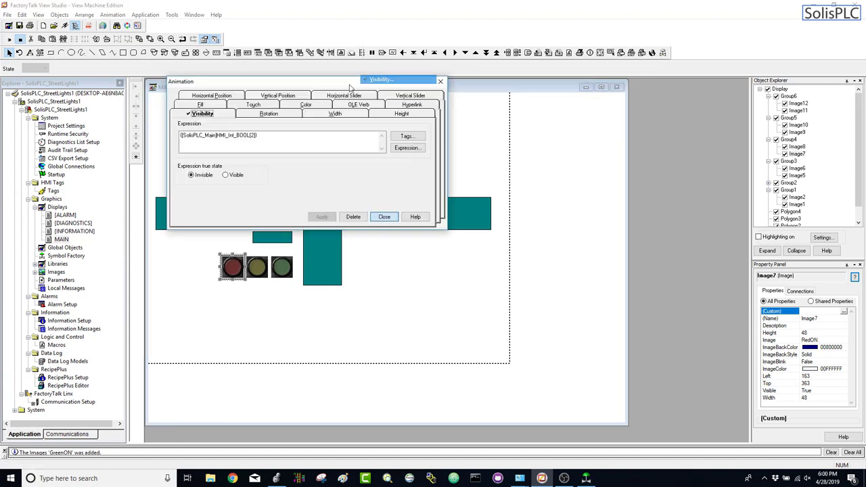
pyautogui.click(255, 136)
pyautogui.press('BackSpace')
pyautogui.write('5')
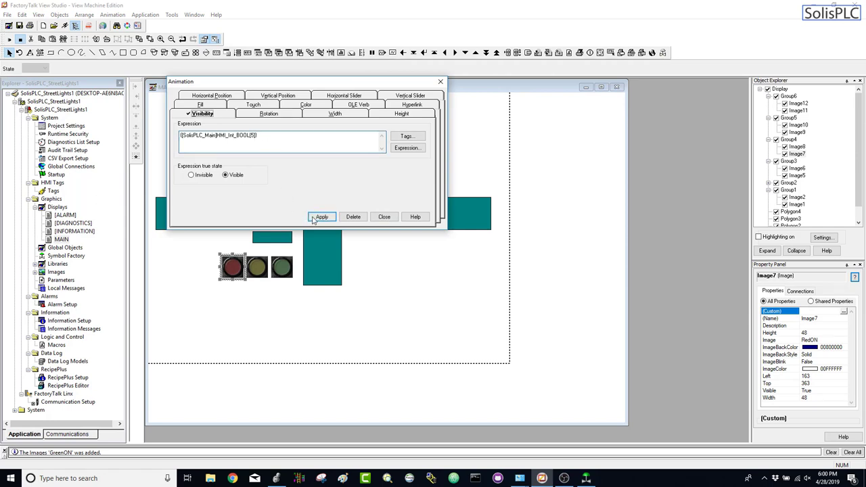
pyautogui.click(314, 220)
pyautogui.click(384, 216)
pyautogui.click(379, 232)
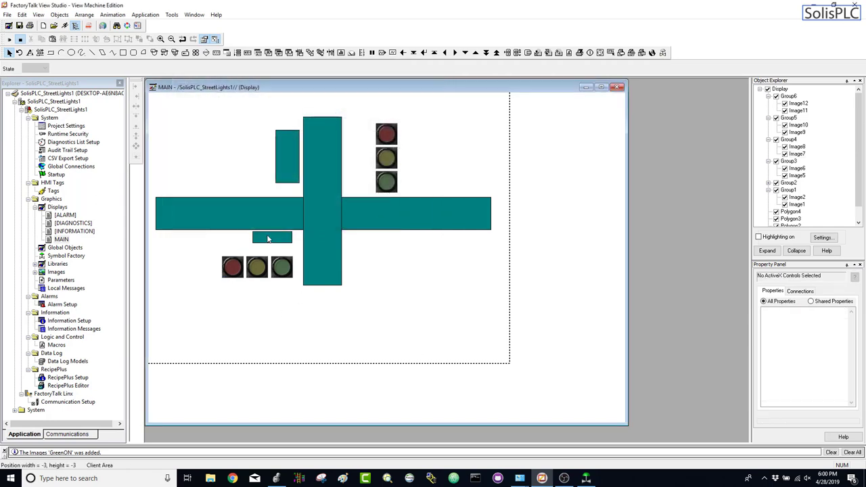
# - Test-run the MAIN display and compare both street lights with the HMI interface routine in Logix Designer
pyautogui.click(9, 39)
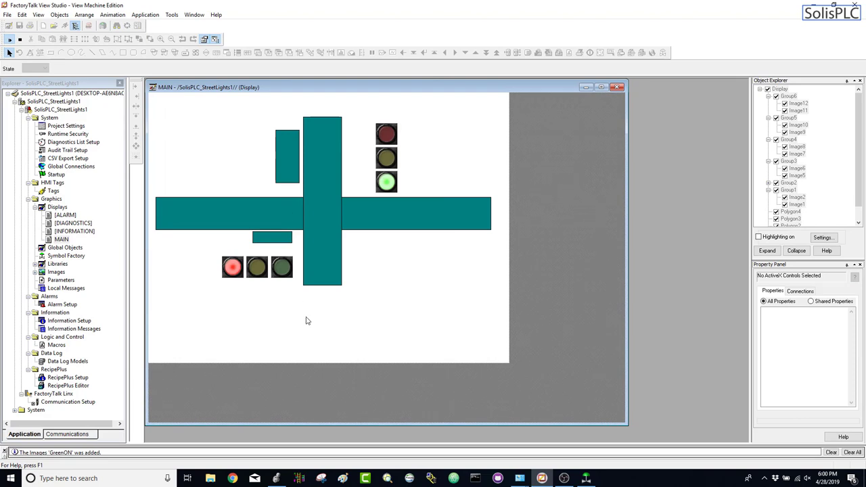
pyautogui.click(277, 478)
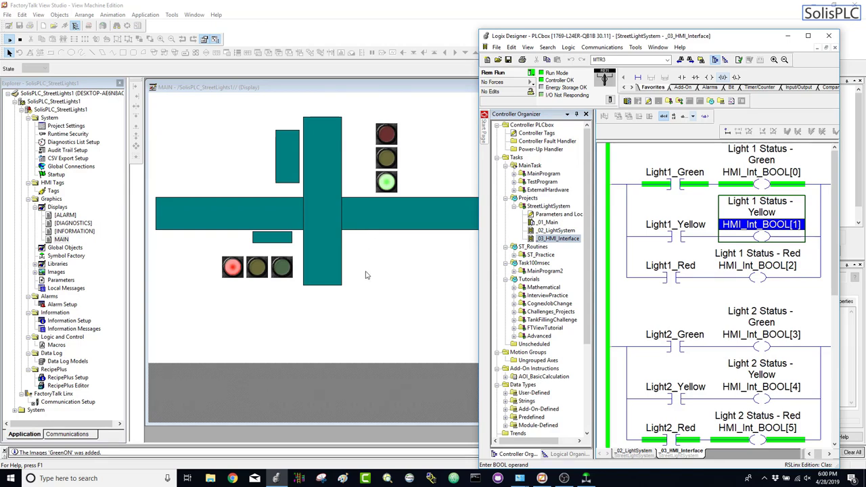
pyautogui.click(369, 274)
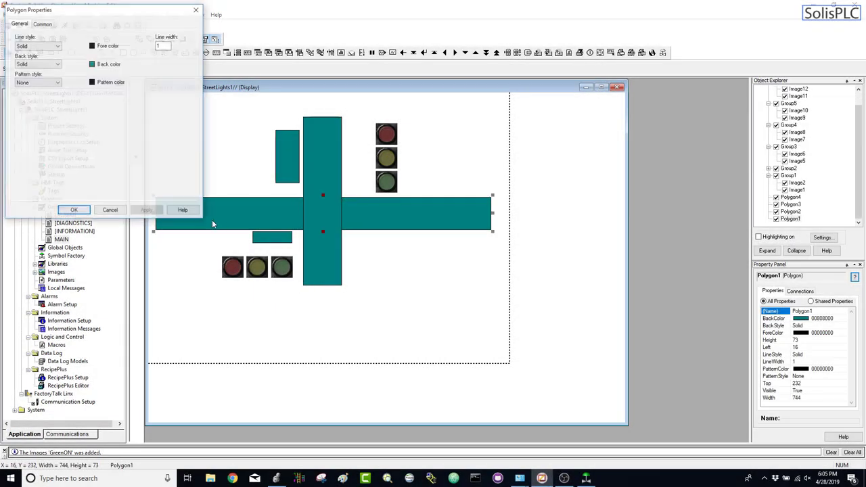
# - Check the MAIN display's size in pixels in its display settings and close them
pyautogui.rightClick(205, 127)
pyautogui.click(295, 136)
pyautogui.click(555, 145)
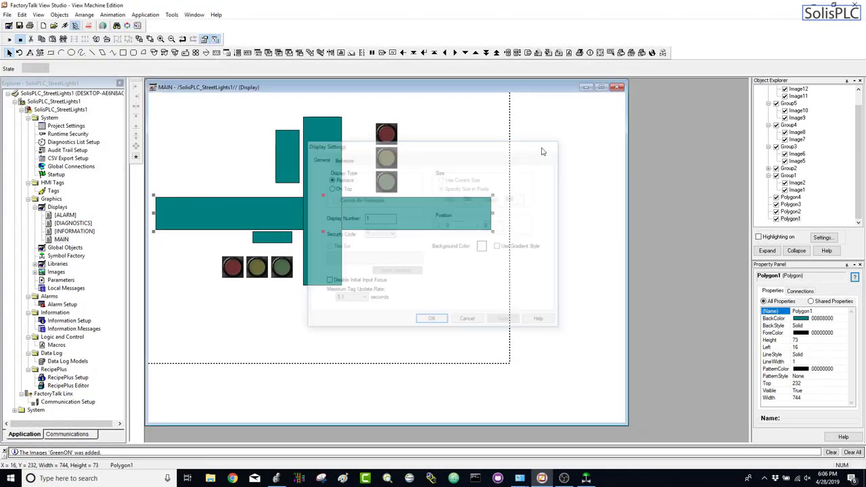
# - Set the horizontal road polygon's width to 760 and move it to a left position of 20
pyautogui.doubleClick(447, 213)
pyautogui.click(42, 23)
pyautogui.moveTo(80, 54); pyautogui.dragTo(36, 51)
pyautogui.write('800')
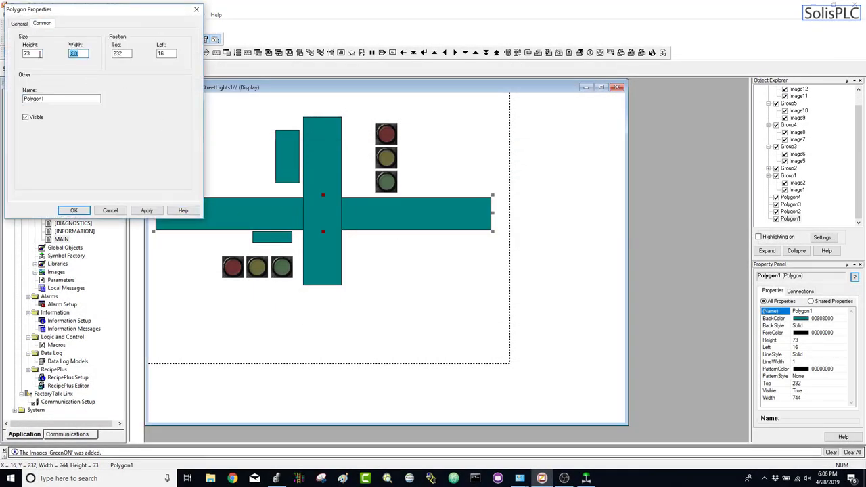
pyautogui.write('60')
pyautogui.press('Return')
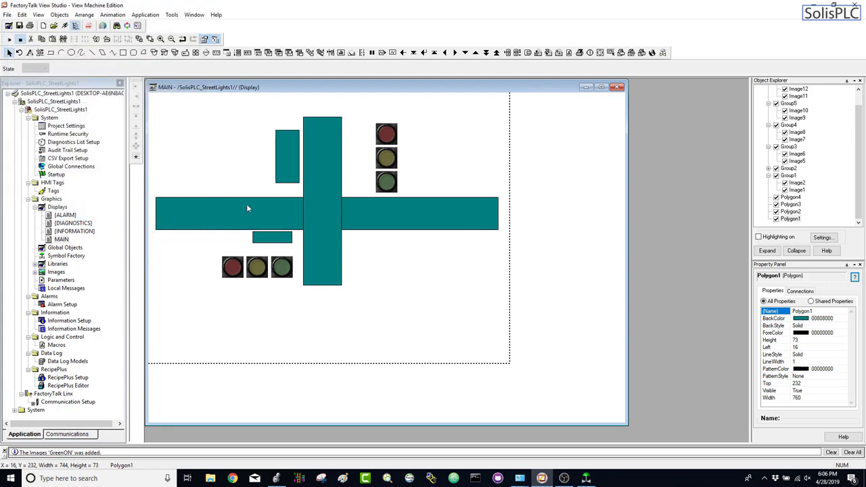
pyautogui.moveTo(174, 211); pyautogui.dragTo(177, 211)
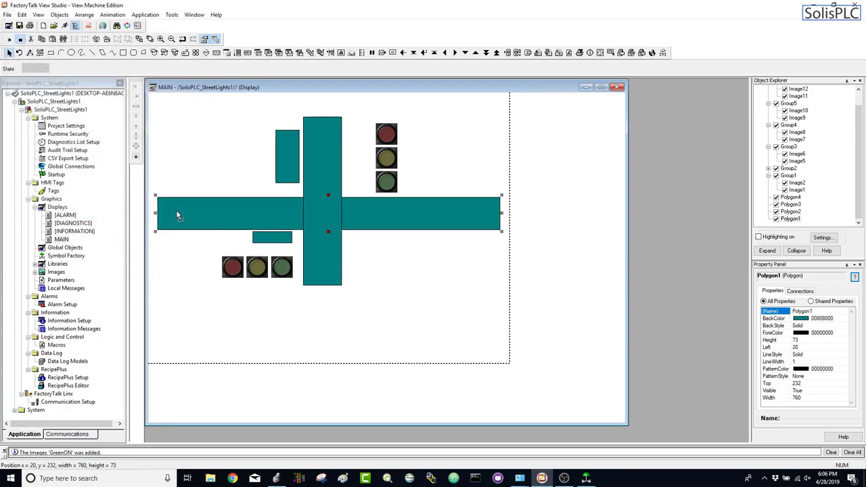
# - Set the vertical road polygon's height to 560 and apply it
pyautogui.doubleClick(319, 177)
pyautogui.doubleClick(19, 54)
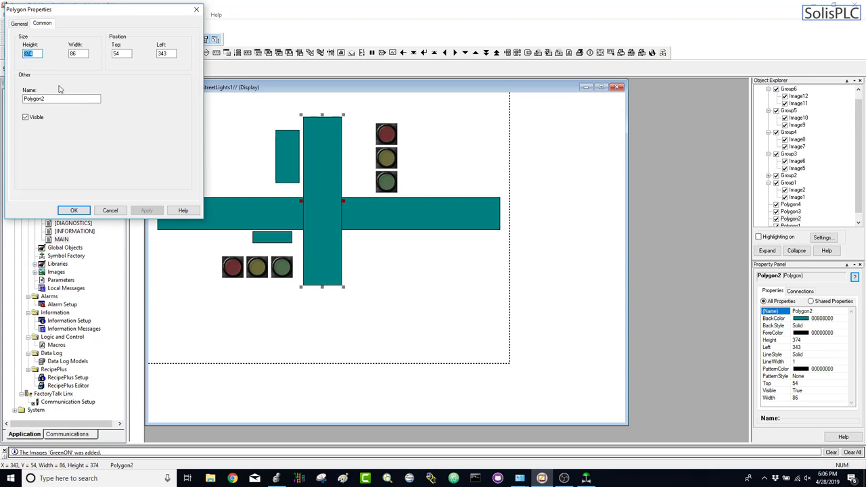
pyautogui.write('600560')
pyautogui.press('Tab')
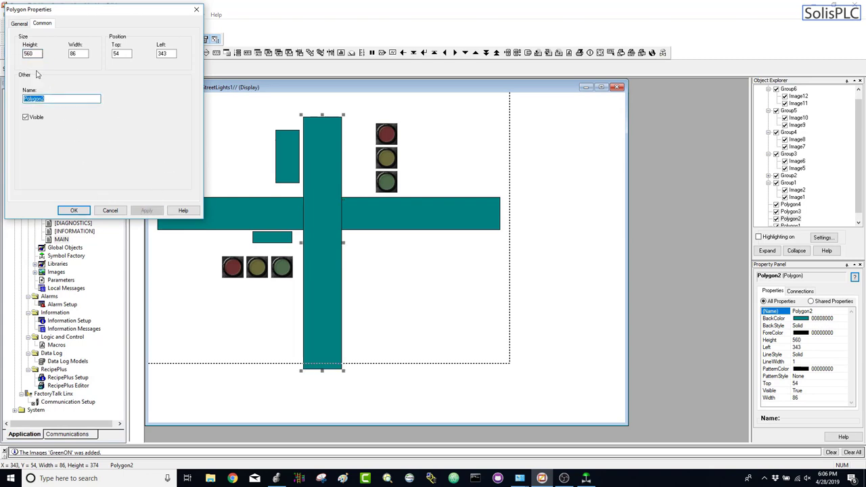
# - Give the vertical road polygon a grey back color and set its line style to None
pyautogui.click(19, 23)
pyautogui.click(98, 65)
pyautogui.click(125, 70)
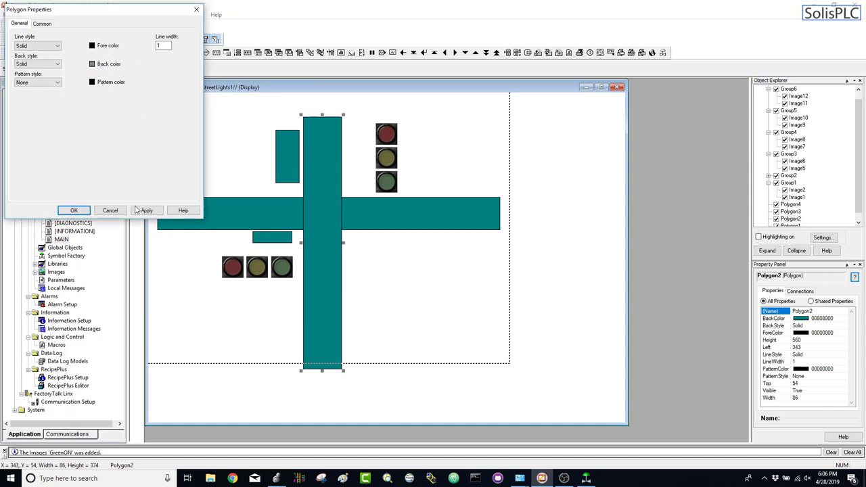
pyautogui.click(140, 210)
pyautogui.click(38, 46)
pyautogui.click(35, 53)
pyautogui.click(148, 211)
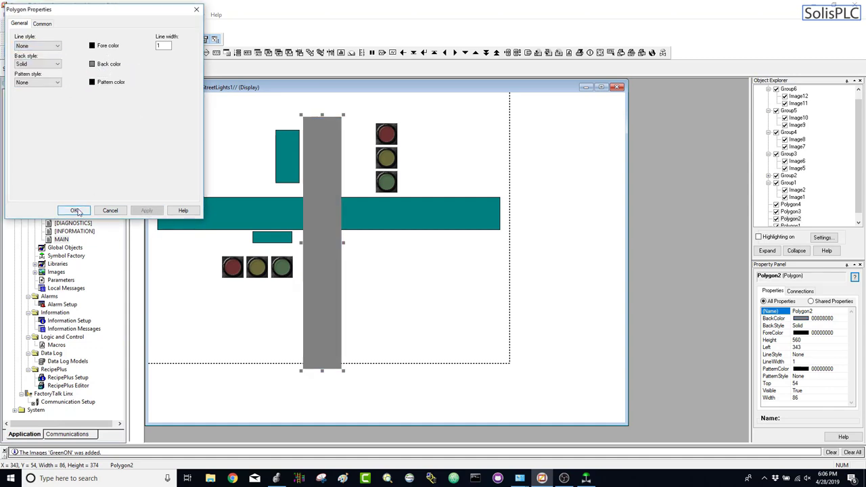
# - Set the vertical road polygon's width to 100 and close its properties
pyautogui.click(42, 23)
pyautogui.doubleClick(78, 54)
pyautogui.write('100')
pyautogui.click(152, 209)
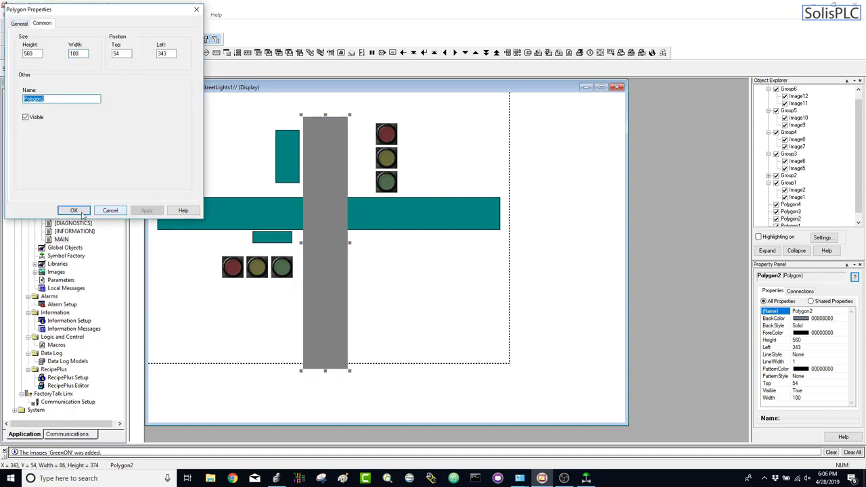
pyautogui.click(81, 212)
# - Center the vertical road on the horizontal road and move it up to a top position of 20
pyautogui.click(258, 209)
pyautogui.keyDown('ctrl'); pyautogui.click(333, 143); pyautogui.keyUp('ctrl')
pyautogui.click(136, 106)
pyautogui.click(331, 141)
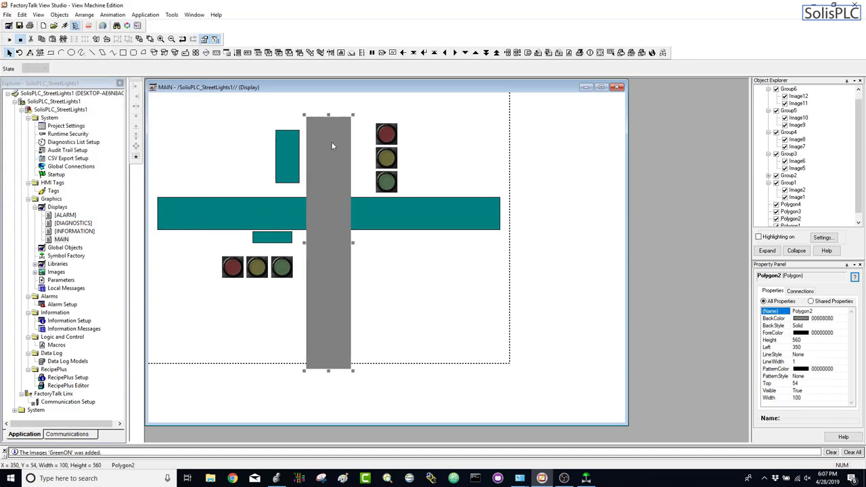
pyautogui.moveTo(332, 142); pyautogui.dragTo(332, 131)
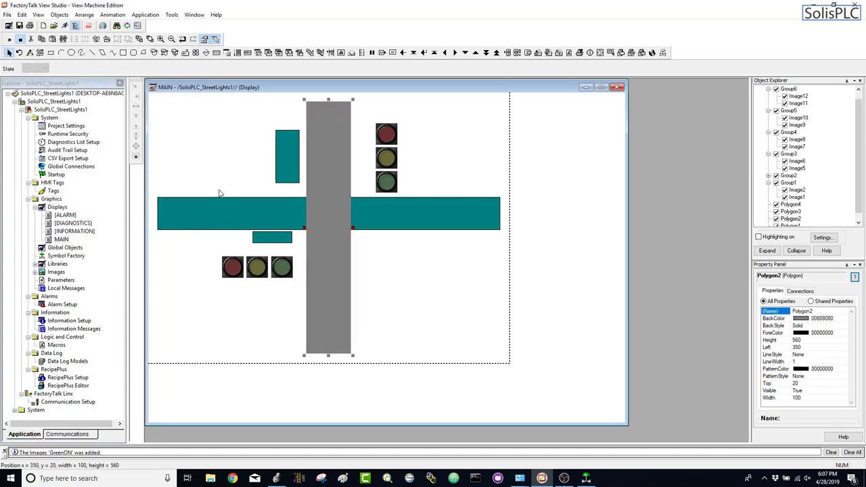
# - Set the horizontal road polygon's line style to None and apply it
pyautogui.doubleClick(240, 215)
pyautogui.click(57, 45)
pyautogui.click(51, 54)
pyautogui.click(144, 208)
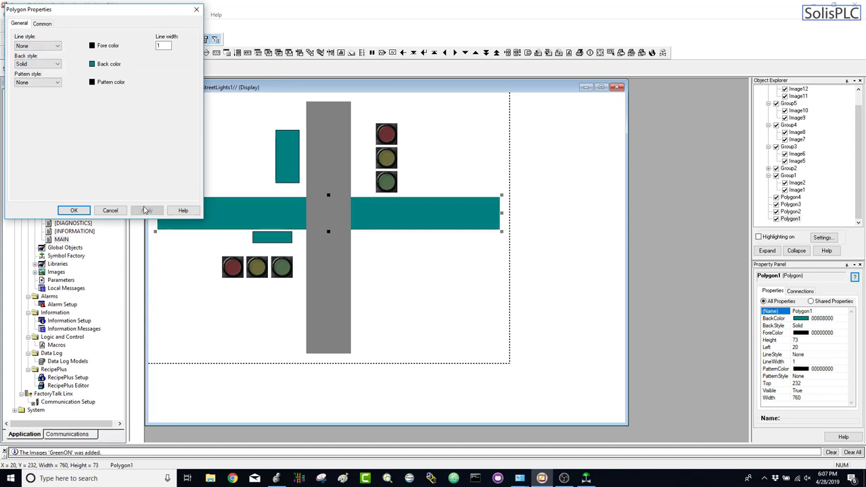
# - Set the horizontal road polygon's back color to the same grey as the vertical road
pyautogui.click(92, 65)
pyautogui.click(126, 74)
pyautogui.click(149, 212)
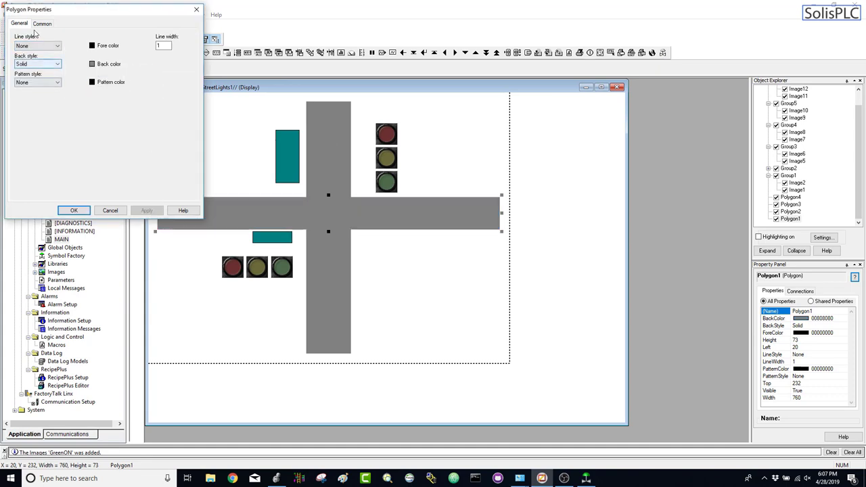
# - Set the horizontal road polygon's height to 100 and center it vertically on the vertical road
pyautogui.click(42, 23)
pyautogui.doubleClick(32, 53)
pyautogui.write('100')
pyautogui.click(144, 210)
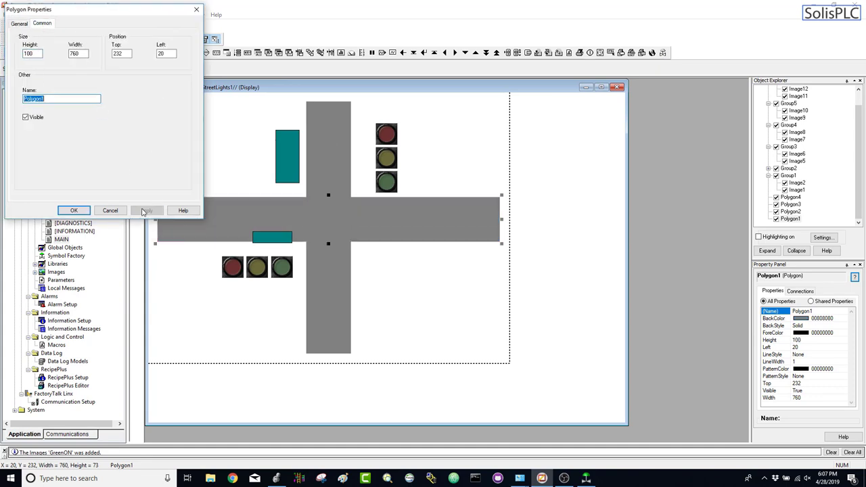
pyautogui.click(73, 210)
pyautogui.click(204, 173)
# - Place the three vertical lamps over the tall teal polygon and resize it to about 57 by 169 as their backing
pyautogui.click(387, 182)
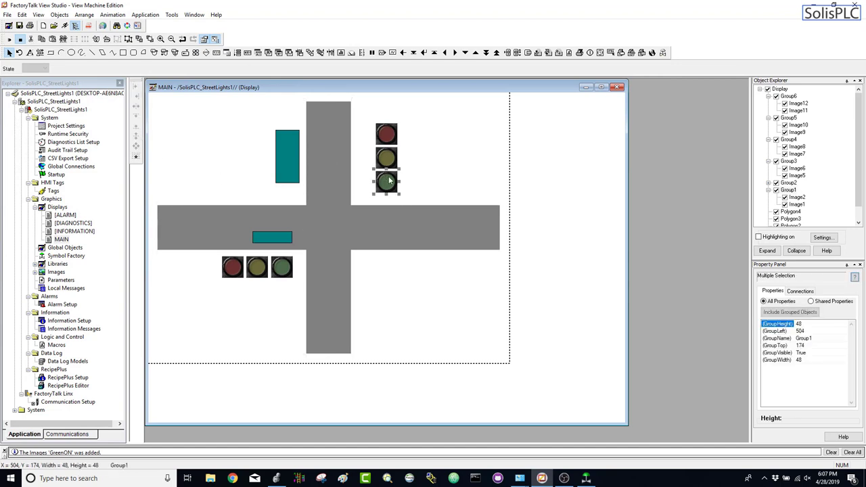
pyautogui.click(286, 159)
pyautogui.moveTo(285, 159); pyautogui.dragTo(274, 171)
pyautogui.moveTo(357, 191); pyautogui.dragTo(391, 150)
pyautogui.moveTo(388, 159); pyautogui.dragTo(249, 129)
pyautogui.moveTo(261, 172); pyautogui.dragTo(257, 169)
pyautogui.click(258, 174)
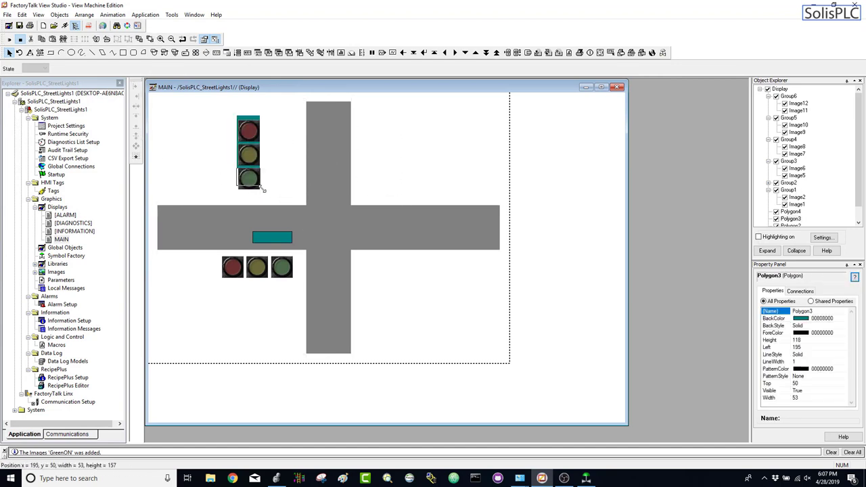
# - Set the tall backing polygon's line style to None and its fore and back colors to dark grey
pyautogui.click(162, 41)
pyautogui.rightClick(342, 183)
pyautogui.click(352, 198)
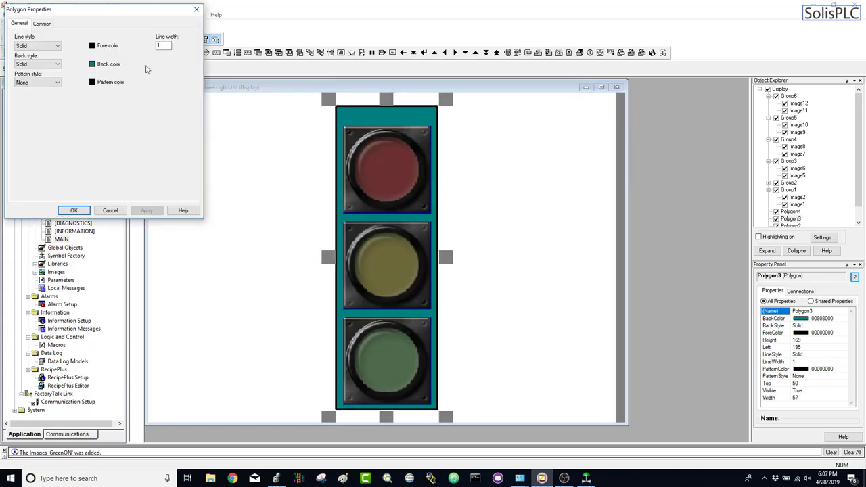
pyautogui.click(98, 45)
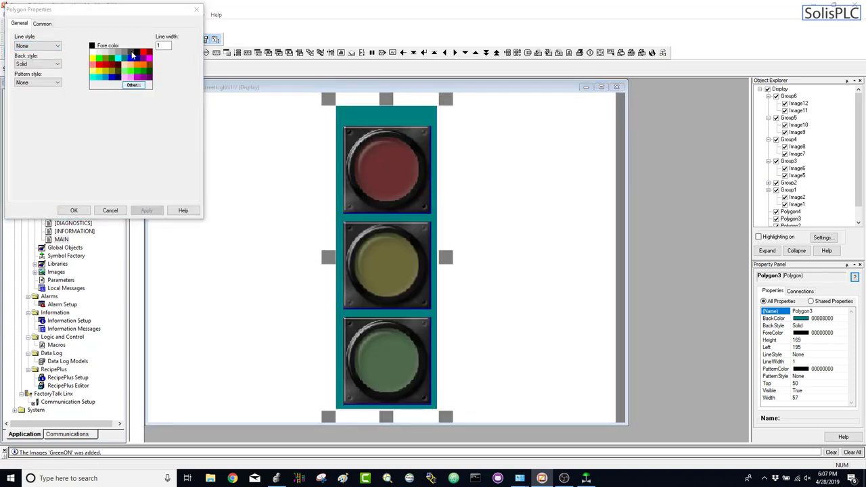
pyautogui.click(133, 56)
pyautogui.click(93, 64)
pyautogui.click(131, 86)
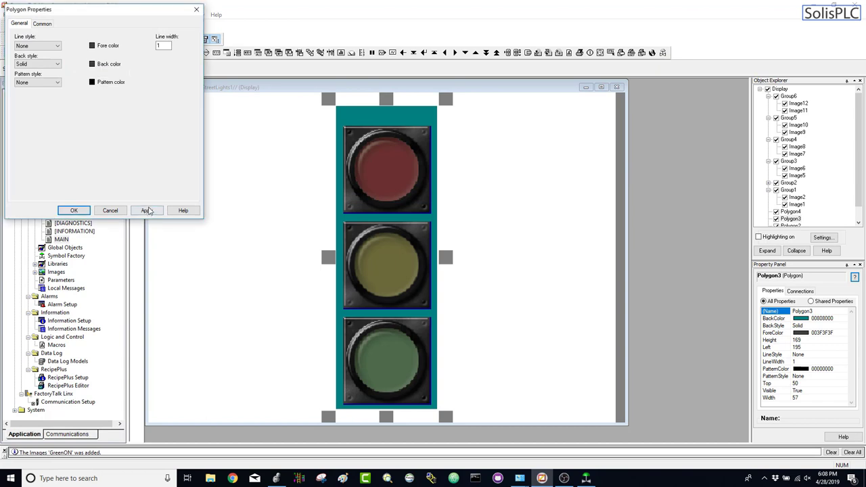
pyautogui.click(149, 211)
pyautogui.click(76, 211)
# - Center the dark backing behind the vertical lamps and trim its height to about 165 for even margins
pyautogui.moveTo(367, 117); pyautogui.dragTo(390, 110)
pyautogui.click(444, 178)
pyautogui.click(435, 163)
pyautogui.click(459, 151)
pyautogui.click(435, 146)
pyautogui.click(443, 151)
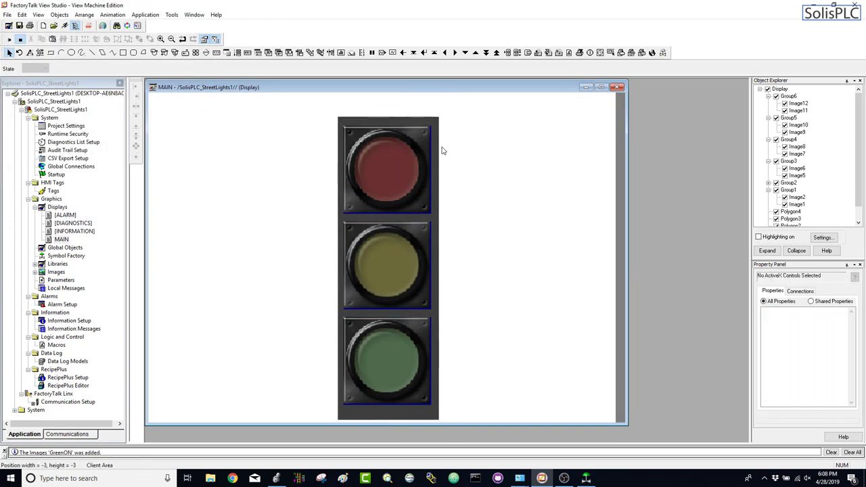
pyautogui.click(420, 411)
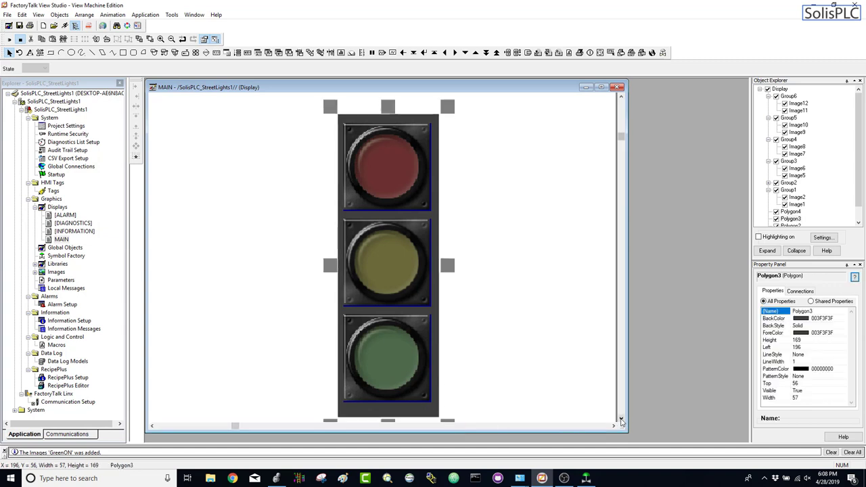
pyautogui.moveTo(388, 415); pyautogui.dragTo(388, 413)
pyautogui.click(529, 358)
pyautogui.click(434, 396)
pyautogui.click(455, 383)
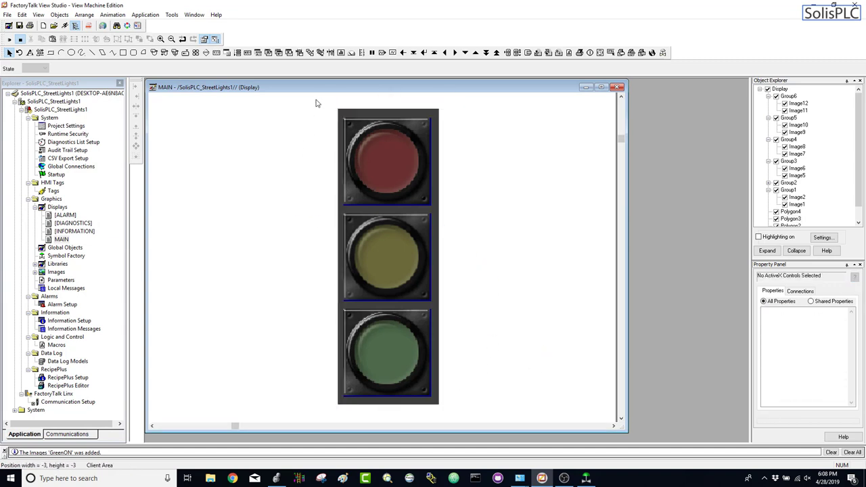
# - Group the three vertical lamps with their dark backing
pyautogui.moveTo(315, 103); pyautogui.dragTo(494, 423)
pyautogui.click(120, 39)
pyautogui.click(308, 296)
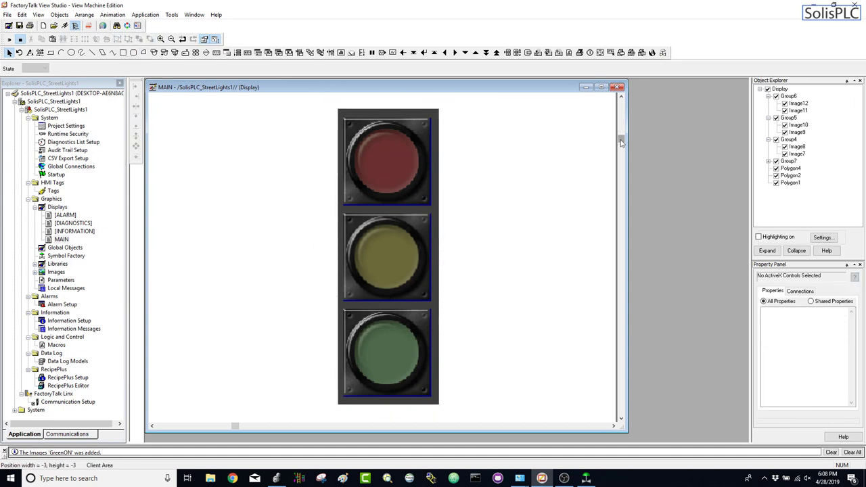
# - Move the small teal polygon down off the horizontal road to behind the horizontal row of lamps
pyautogui.moveTo(622, 143); pyautogui.dragTo(608, 313)
pyautogui.click(325, 282)
pyautogui.keyDown('ctrl'); pyautogui.click(419, 282); pyautogui.keyUp('ctrl')
pyautogui.keyDown('ctrl'); pyautogui.click(519, 282); pyautogui.keyUp('ctrl')
pyautogui.click(476, 163)
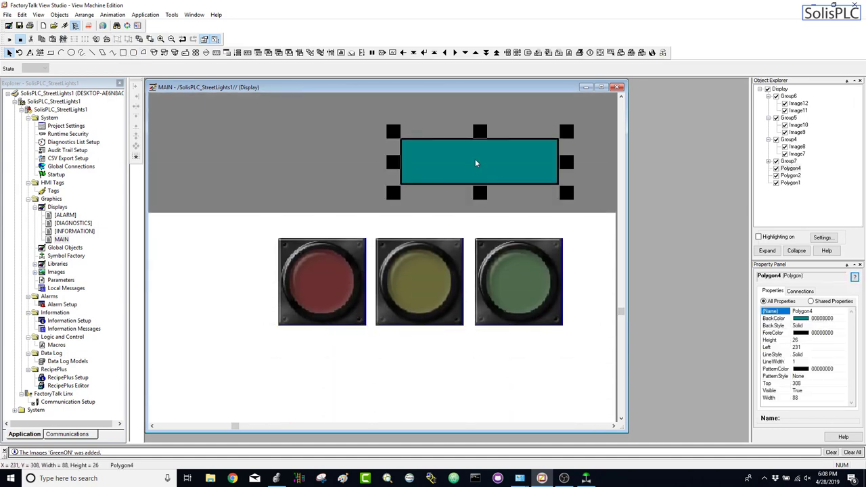
pyautogui.moveTo(476, 163); pyautogui.dragTo(310, 255)
# - Set the small backing polygon's line style to None and its back color to dark grey
pyautogui.rightClick(239, 251)
pyautogui.click(260, 21)
pyautogui.click(39, 46)
pyautogui.click(38, 53)
pyautogui.click(147, 210)
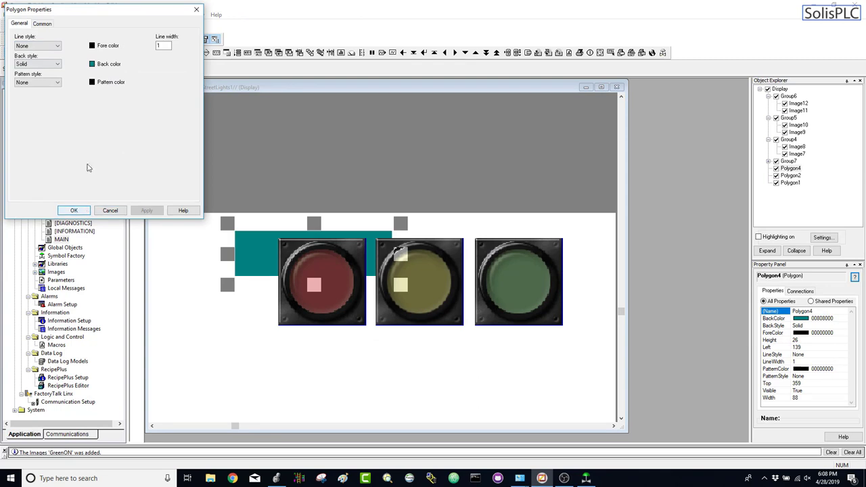
pyautogui.click(92, 65)
pyautogui.click(102, 71)
pyautogui.click(147, 211)
pyautogui.click(74, 210)
# - Set the horizontal backing polygon's width to 165 and height to 57, matching the dimensions of the vertical light group
pyautogui.moveTo(622, 312); pyautogui.dragTo(622, 212)
pyautogui.click(437, 215)
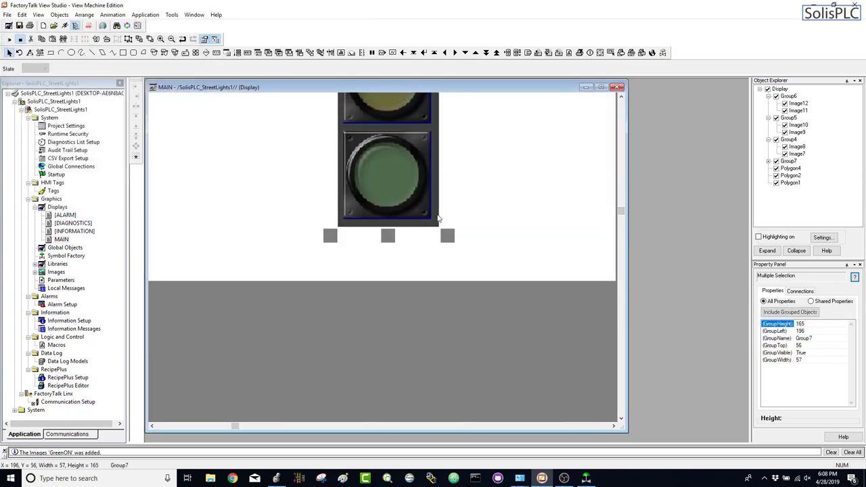
pyautogui.scroll(3, 603, 306)
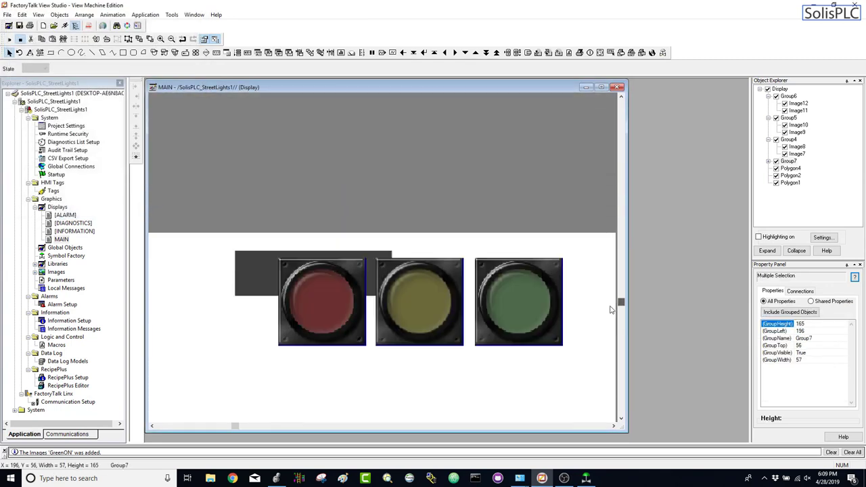
pyautogui.rightClick(236, 255)
pyautogui.click(258, 33)
pyautogui.click(42, 23)
pyautogui.doubleClick(68, 53)
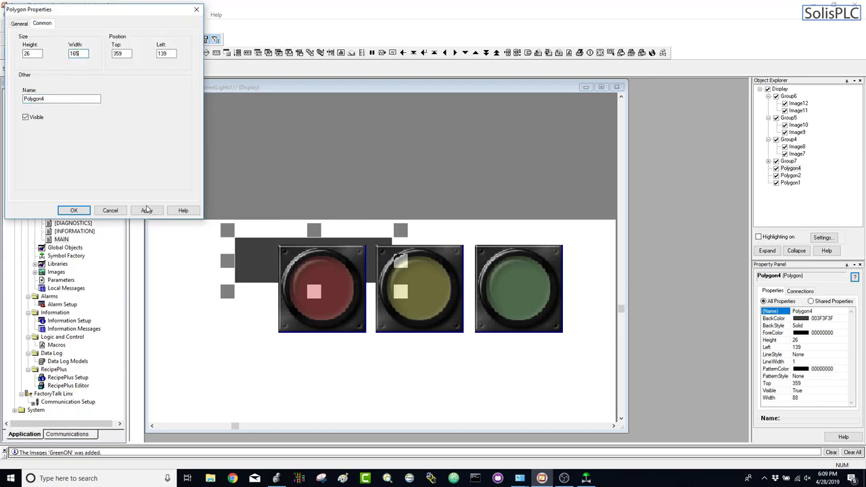
pyautogui.click(147, 210)
pyautogui.click(146, 211)
pyautogui.press('Return')
# - Center the dark backing behind the horizontal lamps and group them together
pyautogui.moveTo(262, 292); pyautogui.dragTo(300, 293)
pyautogui.hotkey('ctrl', 'a')
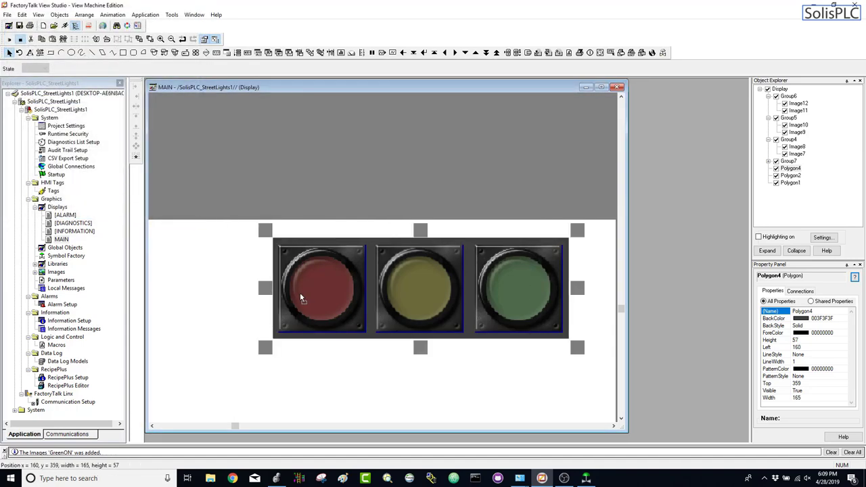
pyautogui.click(117, 38)
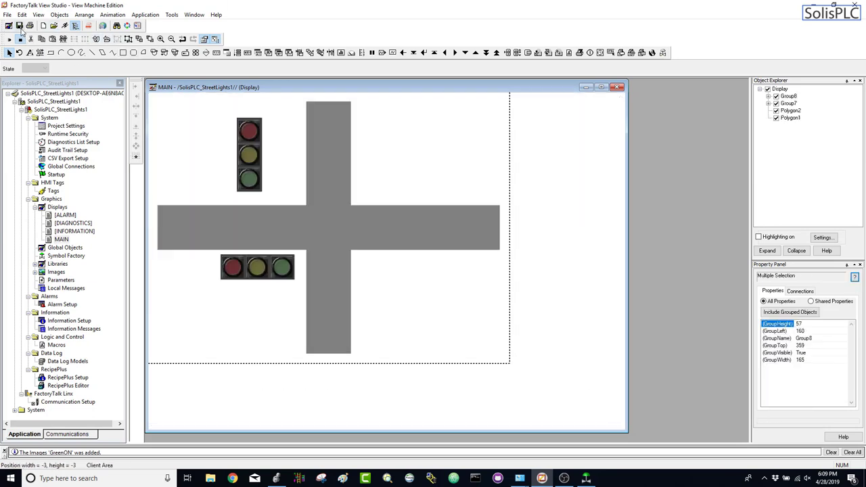
# - Move the vertical light group to the upper-right corner of the intersection, close to both roads
pyautogui.moveTo(367, 175); pyautogui.dragTo(363, 178)
pyautogui.click(160, 39)
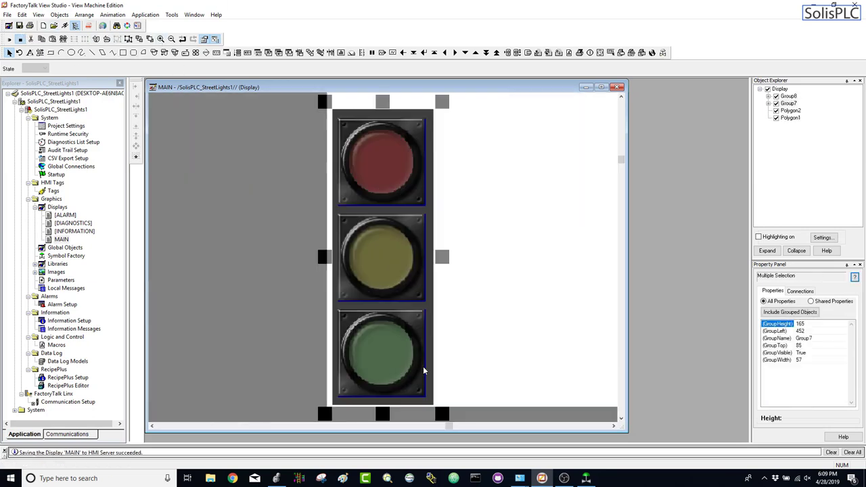
pyautogui.moveTo(371, 372); pyautogui.dragTo(379, 359)
pyautogui.click(371, 372)
pyautogui.click(528, 336)
# - Move the horizontal light group to the upper-left corner of the intersection, at about left 177 and top 186
pyautogui.moveTo(448, 426); pyautogui.dragTo(335, 427)
pyautogui.moveTo(620, 159); pyautogui.dragTo(621, 279)
pyautogui.doubleClick(304, 344)
pyautogui.click(416, 141)
pyautogui.click(304, 340)
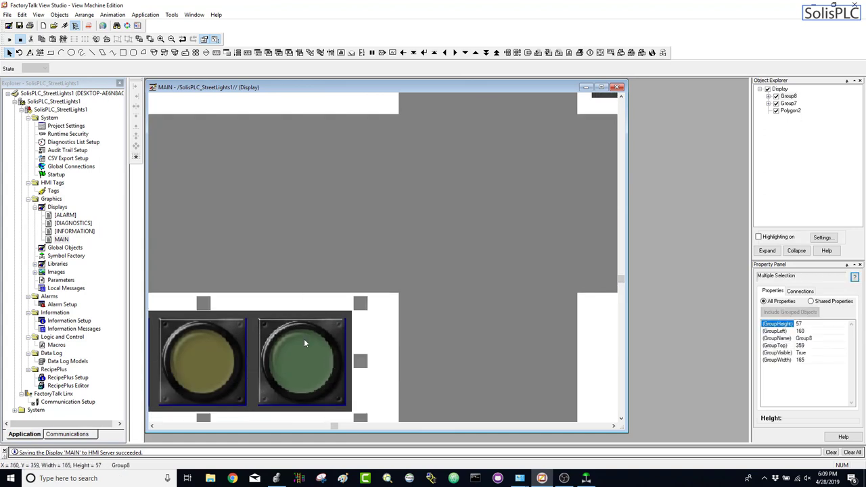
pyautogui.moveTo(304, 340); pyautogui.dragTo(349, 112)
pyautogui.moveTo(620, 279); pyautogui.dragTo(620, 216)
pyautogui.moveTo(317, 273); pyautogui.dragTo(289, 187)
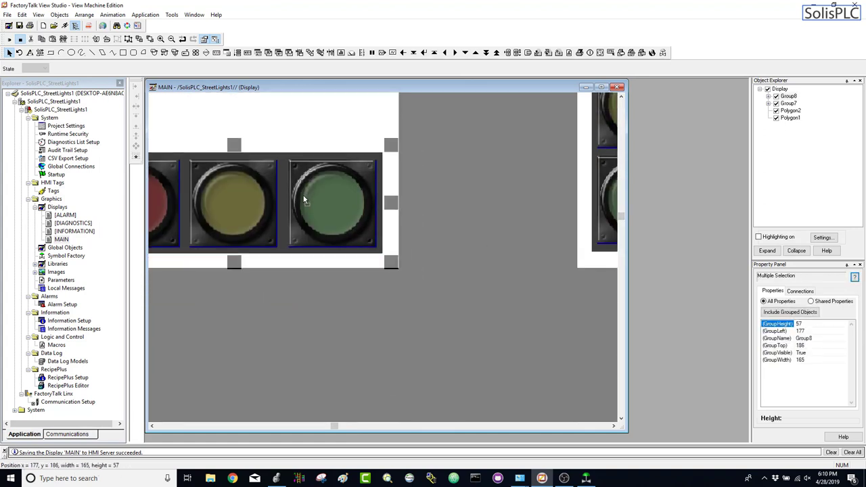
# - Align the bottom edges of the horizontal and vertical light groups
pyautogui.click(598, 242)
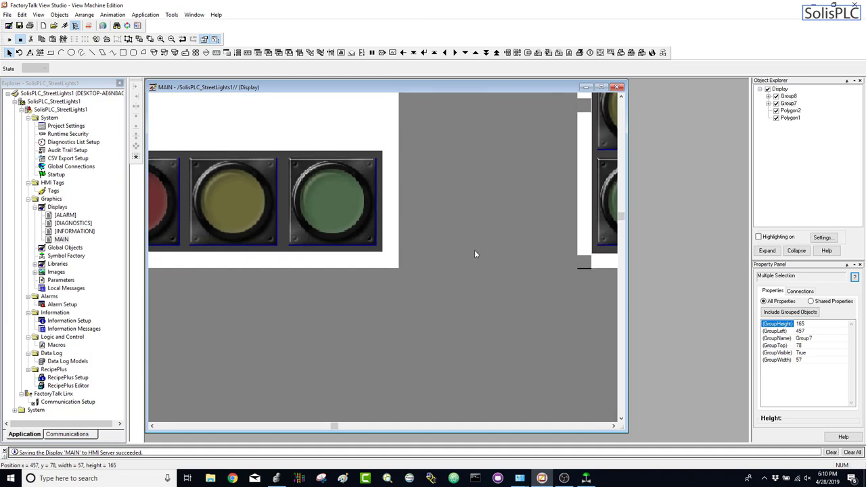
pyautogui.keyDown('shift'); pyautogui.click(370, 232); pyautogui.keyUp('shift')
pyautogui.click(138, 127)
# - Nudge both light groups so their gaps to the road edges match, and save the MAIN display
pyautogui.click(345, 212)
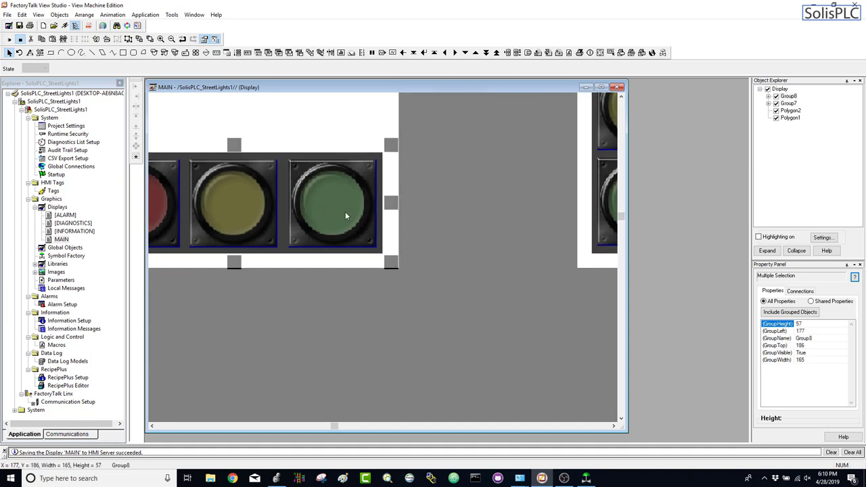
pyautogui.moveTo(345, 212); pyautogui.dragTo(344, 210)
pyautogui.click(608, 242)
pyautogui.click(342, 130)
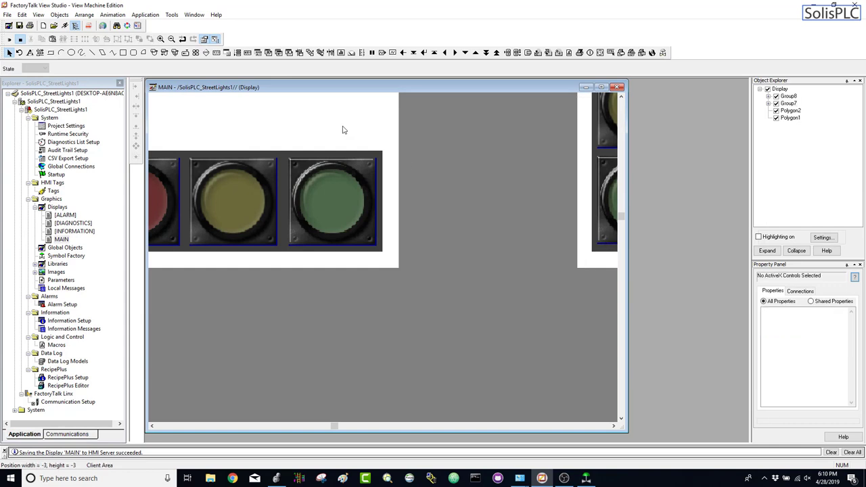
pyautogui.moveTo(598, 232); pyautogui.dragTo(601, 233)
pyautogui.click(468, 208)
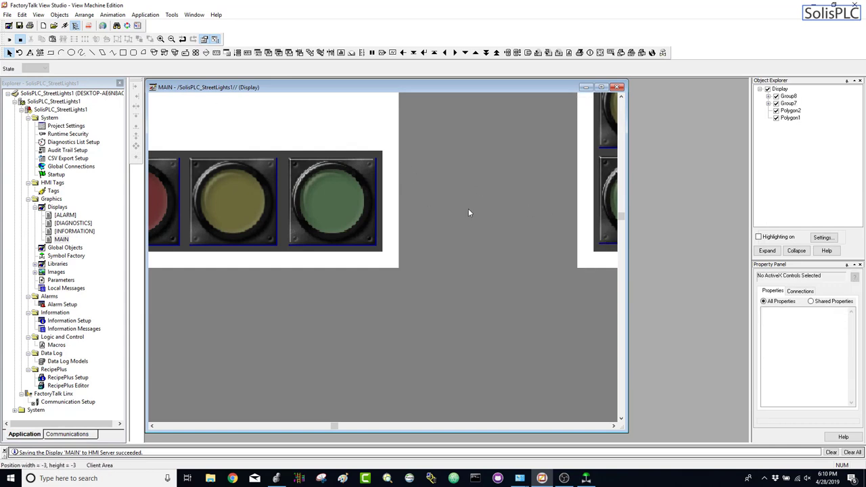
pyautogui.click(19, 26)
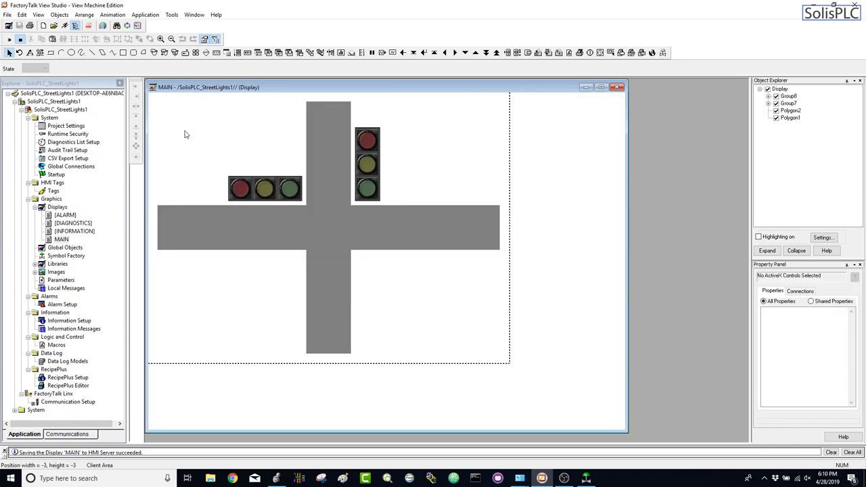
# - Draw a thin rectangle about 46 wide and 5 high in the white area below the horizontal road, right of the vertical road
pyautogui.click(323, 145)
pyautogui.click(161, 40)
pyautogui.moveTo(621, 258); pyautogui.dragTo(621, 285)
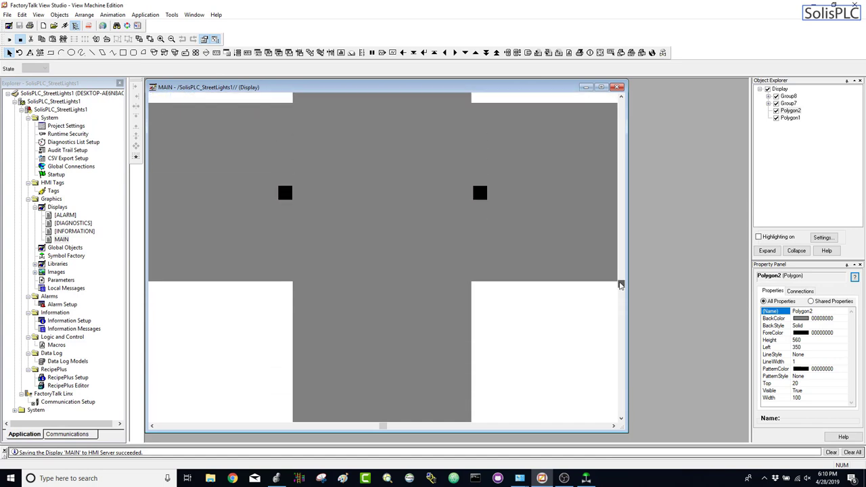
pyautogui.click(59, 15)
pyautogui.moveTo(74, 48)
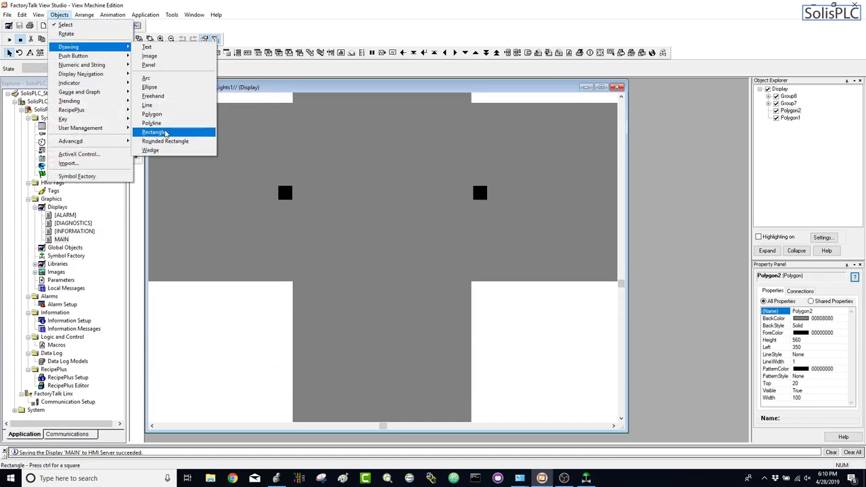
pyautogui.click(170, 133)
pyautogui.moveTo(494, 309); pyautogui.dragTo(577, 318)
# - Give the thin rectangle light grey fore and back colors and set its line style to None
pyautogui.doubleClick(542, 314)
pyautogui.click(102, 46)
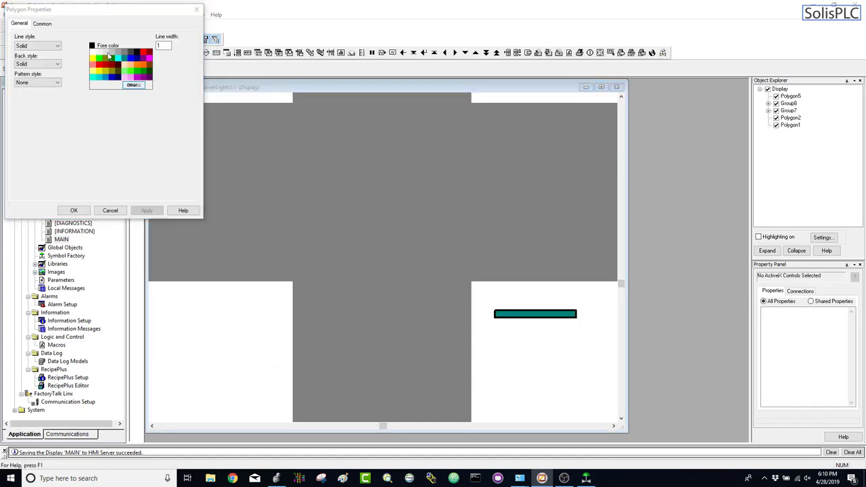
pyautogui.click(109, 56)
pyautogui.click(95, 65)
pyautogui.click(109, 75)
pyautogui.click(146, 210)
pyautogui.click(42, 46)
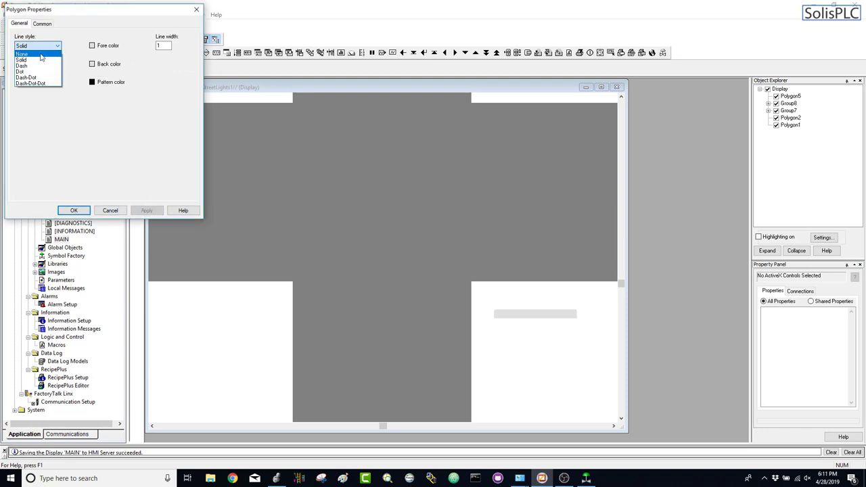
pyautogui.click(41, 54)
pyautogui.click(146, 210)
pyautogui.click(70, 211)
# - Move the light grey stripe onto the horizontal road just right of the intersection, at about left 452 and top 263
pyautogui.moveTo(536, 327); pyautogui.dragTo(535, 325)
pyautogui.moveTo(551, 315); pyautogui.dragTo(497, 132)
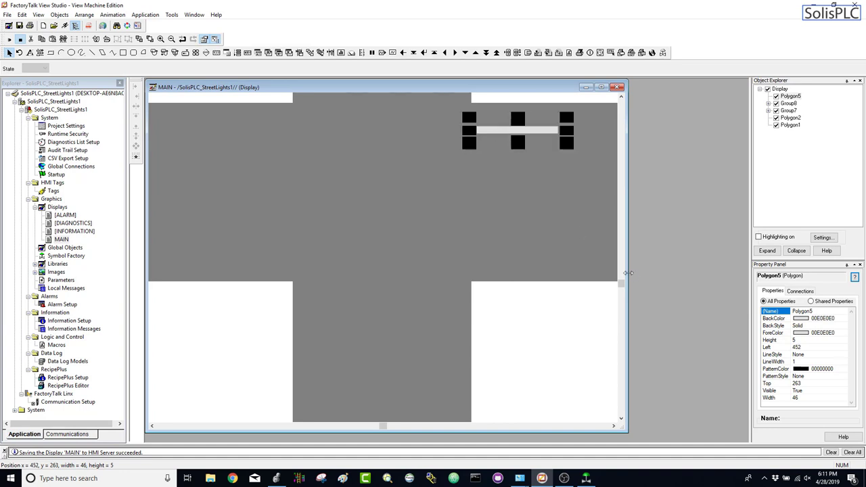
pyautogui.moveTo(627, 276); pyautogui.dragTo(707, 273)
# - Create five copies of the light grey stripe on the right arm of the horizontal road
pyautogui.hotkey('ctrl', 'd')
pyautogui.moveTo(523, 146); pyautogui.dragTo(514, 146)
pyautogui.hotkey('ctrl', 'v')
pyautogui.hotkey('ctrl', 'v')
pyautogui.hotkey('ctrl', 'v')
pyautogui.hotkey('ctrl', 'v')
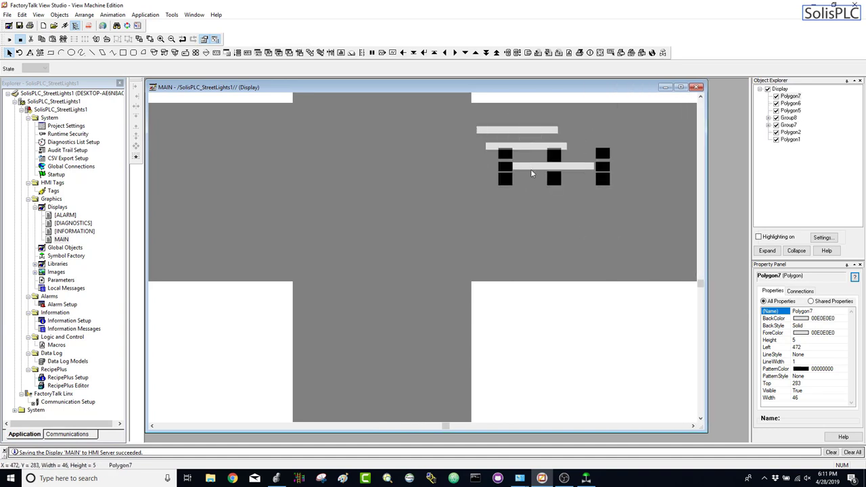
# - Move the first stripe near the horizontal road's upper edge and place another copy directly below it near the lower edge
pyautogui.click(532, 131)
pyautogui.moveTo(530, 115); pyautogui.dragTo(531, 123)
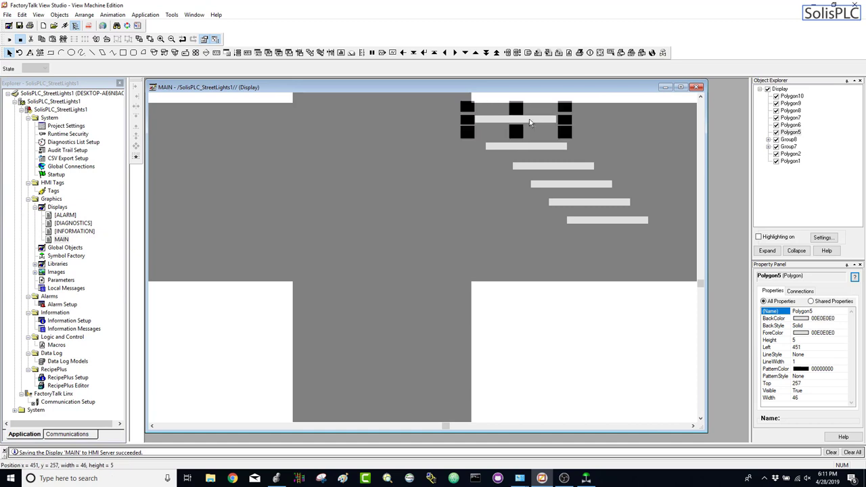
pyautogui.click(596, 220)
pyautogui.hotkey('ctrl', 'v')
pyautogui.moveTo(631, 239); pyautogui.dragTo(529, 266)
pyautogui.keyDown('shift'); pyautogui.click(505, 122); pyautogui.keyUp('shift')
pyautogui.click(527, 269)
# - Left-align the seven light grey stripes on the right road arm and undo the attempt at spacing them evenly
pyautogui.click(583, 223)
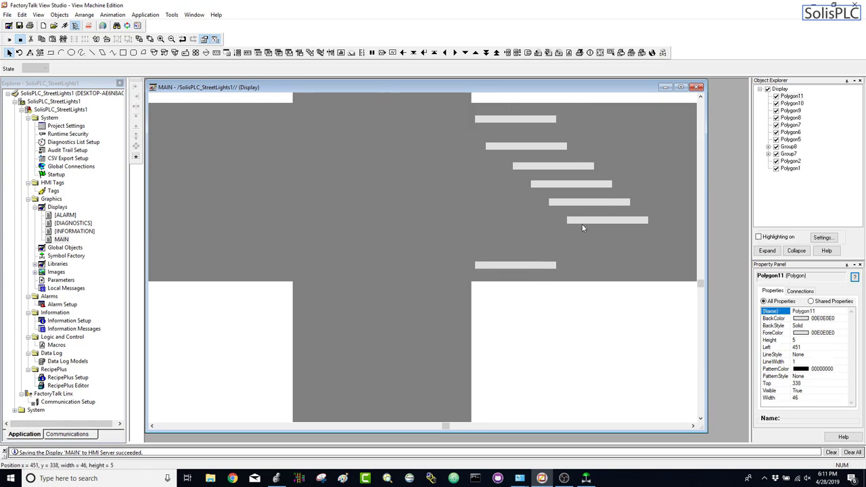
pyautogui.keyDown('shift'); pyautogui.click(579, 203); pyautogui.keyUp('shift')
pyautogui.keyDown('ctrl'); pyautogui.click(576, 185); pyautogui.keyUp('ctrl')
pyautogui.keyDown('ctrl'); pyautogui.click(559, 167); pyautogui.keyUp('ctrl')
pyautogui.keyDown('ctrl'); pyautogui.click(537, 146); pyautogui.keyUp('ctrl')
pyautogui.keyDown('ctrl'); pyautogui.click(531, 120); pyautogui.keyUp('ctrl')
pyautogui.keyDown('ctrl'); pyautogui.click(531, 264); pyautogui.keyUp('ctrl')
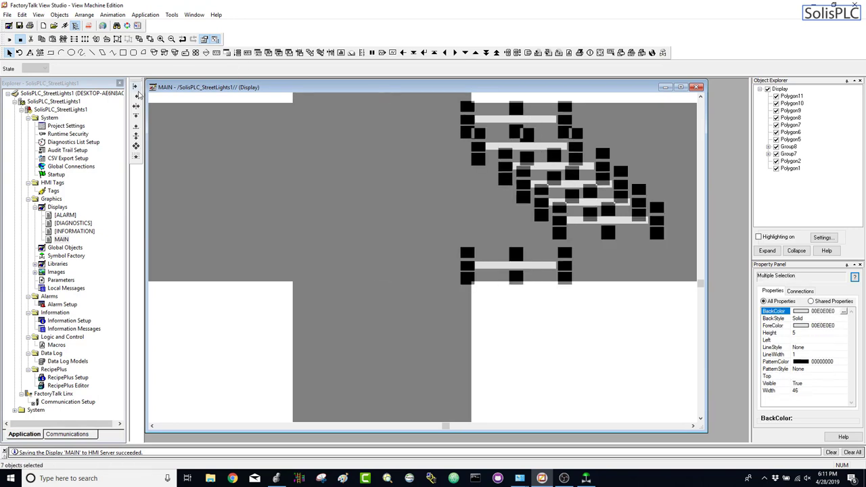
pyautogui.click(136, 87)
pyautogui.click(75, 39)
pyautogui.hotkey('ctrl', 'z')
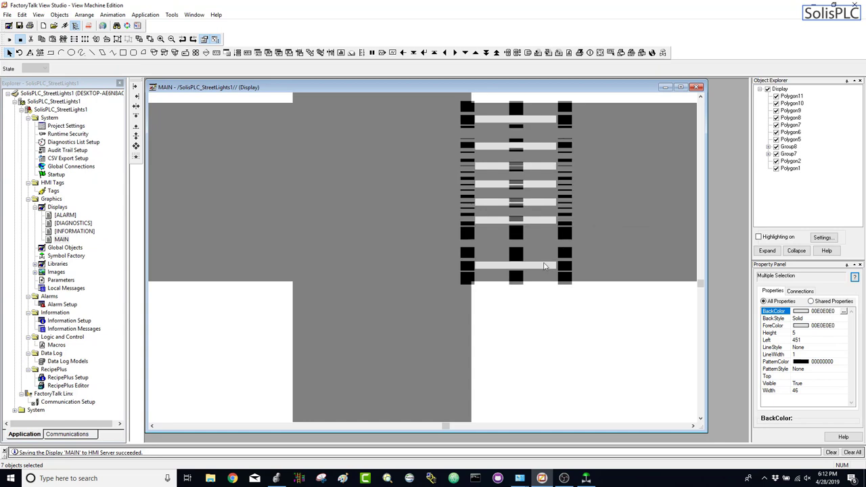
# - Create two more copies of the second-lowest stripe on the right road arm
pyautogui.click(541, 228)
pyautogui.click(540, 221)
pyautogui.hotkey('ctrl', 'd')
pyautogui.hotkey('ctrl', 'd')
# - Left-align all nine stripes on the right road arm and space them evenly in the vertical direction
pyautogui.click(535, 267)
pyautogui.keyDown('shift'); pyautogui.click(539, 257); pyautogui.keyUp('shift')
pyautogui.keyDown('shift'); pyautogui.click(540, 238); pyautogui.keyUp('shift')
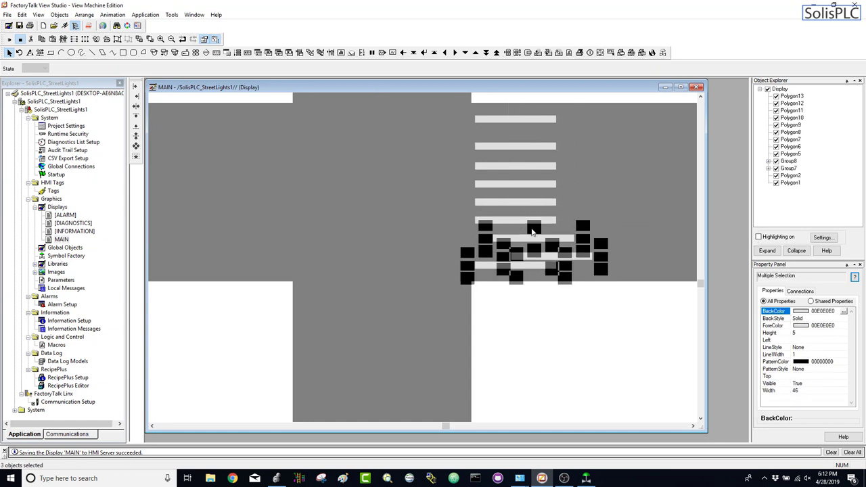
pyautogui.keyDown('shift'); pyautogui.click(539, 220); pyautogui.keyUp('shift')
pyautogui.keyDown('shift'); pyautogui.click(540, 202); pyautogui.keyUp('shift')
pyautogui.keyDown('shift'); pyautogui.click(540, 184); pyautogui.keyUp('shift')
pyautogui.keyDown('shift'); pyautogui.click(541, 165); pyautogui.keyUp('shift')
pyautogui.keyDown('shift'); pyautogui.click(541, 145); pyautogui.keyUp('shift')
pyautogui.keyDown('shift'); pyautogui.click(543, 119); pyautogui.keyUp('shift')
pyautogui.click(137, 97)
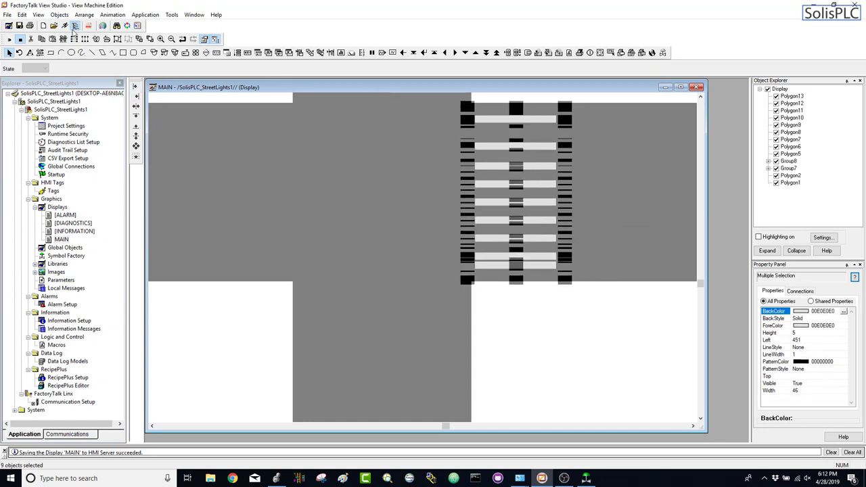
pyautogui.click(74, 39)
pyautogui.click(582, 337)
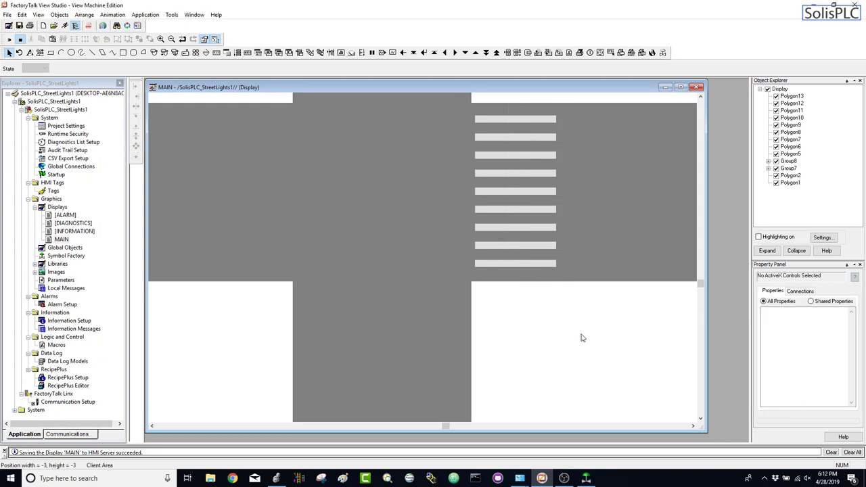
# - Copy the nine stripes to the left road arm at about left 296 and top 260, and group the copies
pyautogui.click(518, 263)
pyautogui.keyDown('shift'); pyautogui.click(525, 245); pyautogui.keyUp('shift')
pyautogui.keyDown('shift'); pyautogui.click(532, 227); pyautogui.keyUp('shift')
pyautogui.keyDown('shift'); pyautogui.click(536, 209); pyautogui.keyUp('shift')
pyautogui.keyDown('shift'); pyautogui.click(541, 192); pyautogui.keyUp('shift')
pyautogui.keyDown('shift'); pyautogui.click(546, 173); pyautogui.keyUp('shift')
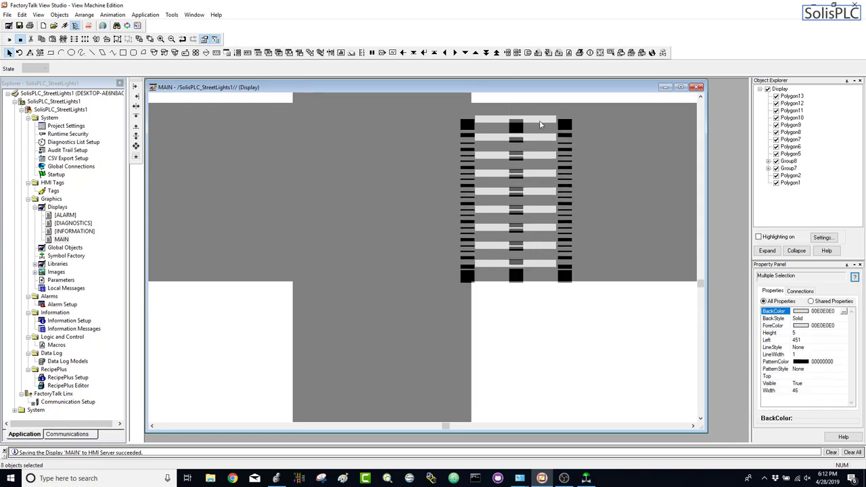
pyautogui.keyDown('ctrl'); pyautogui.click(540, 122); pyautogui.keyUp('ctrl')
pyautogui.hotkey('ctrl', 'c')
pyautogui.hotkey('ctrl', 'v')
pyautogui.moveTo(566, 140); pyautogui.dragTo(270, 127)
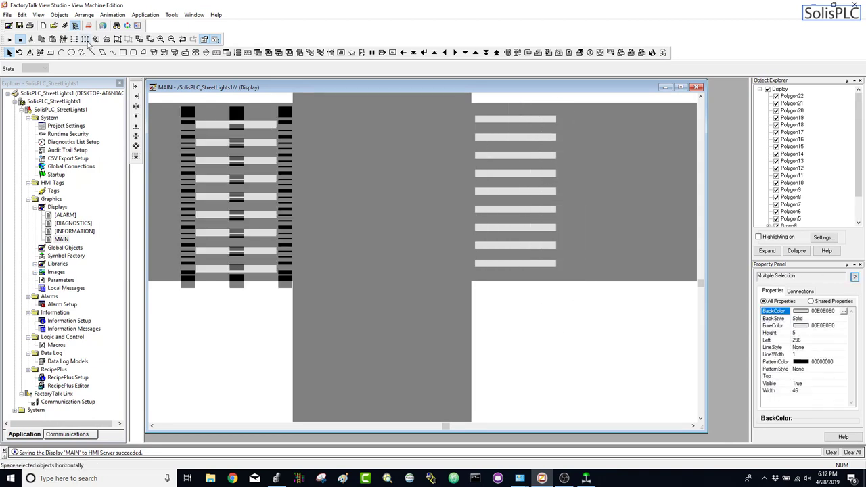
pyautogui.click(117, 39)
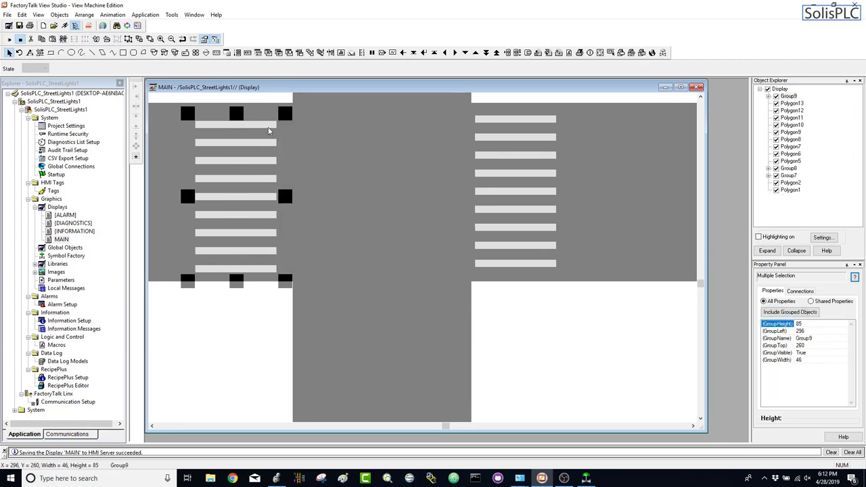
# - Group the nine original stripes on the right road arm into one crosswalk
pyautogui.click(521, 119)
pyautogui.keyDown('shift'); pyautogui.click(514, 137); pyautogui.keyUp('shift')
pyautogui.keyDown('shift'); pyautogui.click(507, 155); pyautogui.keyUp('shift')
pyautogui.keyDown('shift'); pyautogui.click(500, 173); pyautogui.keyUp('shift')
pyautogui.keyDown('shift'); pyautogui.click(493, 192); pyautogui.keyUp('shift')
pyautogui.keyDown('shift'); pyautogui.click(488, 209); pyautogui.keyUp('shift')
pyautogui.keyDown('shift'); pyautogui.click(485, 227); pyautogui.keyUp('shift')
pyautogui.keyDown('shift'); pyautogui.click(482, 245); pyautogui.keyUp('shift')
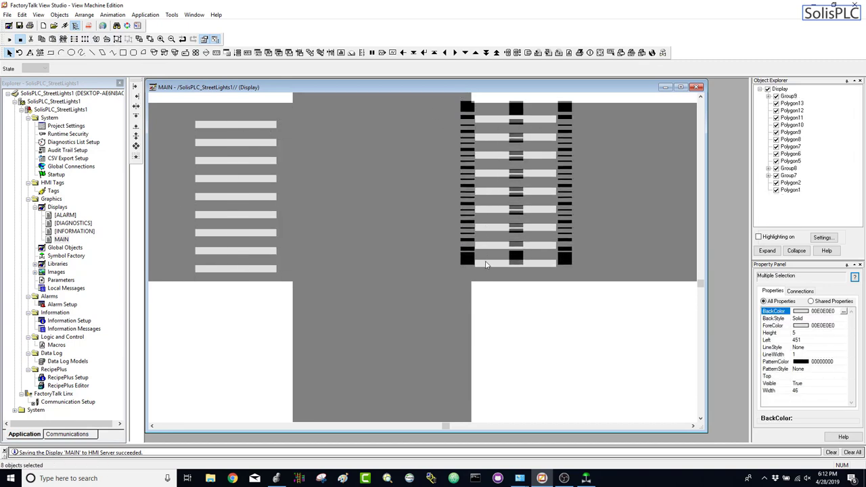
pyautogui.keyDown('shift'); pyautogui.click(479, 263); pyautogui.keyUp('shift')
pyautogui.click(117, 39)
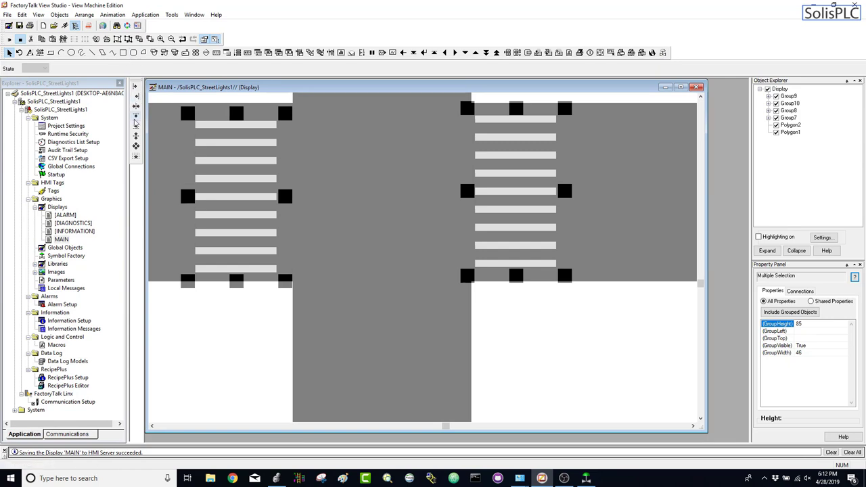
# - Top-align the two crosswalk groups and shift the right one slightly away from the intersection to about left 458
pyautogui.moveTo(508, 201); pyautogui.dragTo(519, 200)
pyautogui.click(267, 154)
pyautogui.click(561, 172)
pyautogui.click(521, 164)
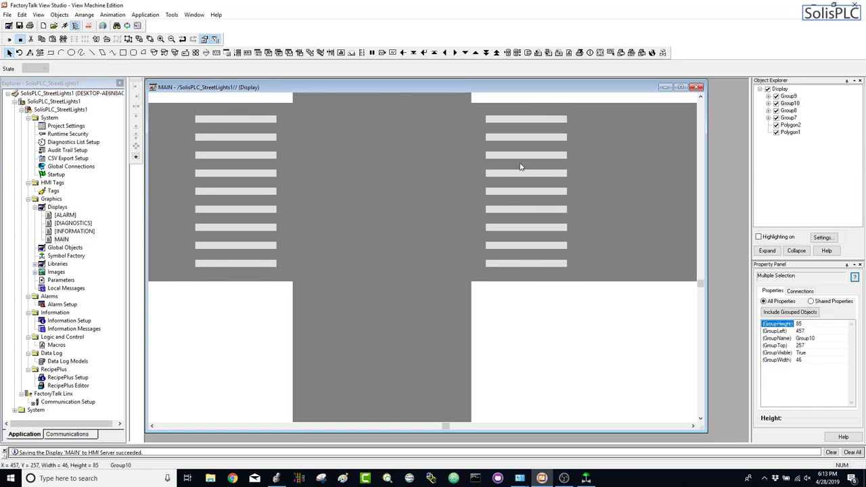
pyautogui.moveTo(520, 164); pyautogui.dragTo(523, 165)
# - Duplicate the left crosswalk, place the copy in the middle of the intersection and rotate it 90 degrees
pyautogui.click(244, 210)
pyautogui.hotkey('ctrl', 'd')
pyautogui.moveTo(289, 226); pyautogui.dragTo(416, 274)
pyautogui.click(19, 53)
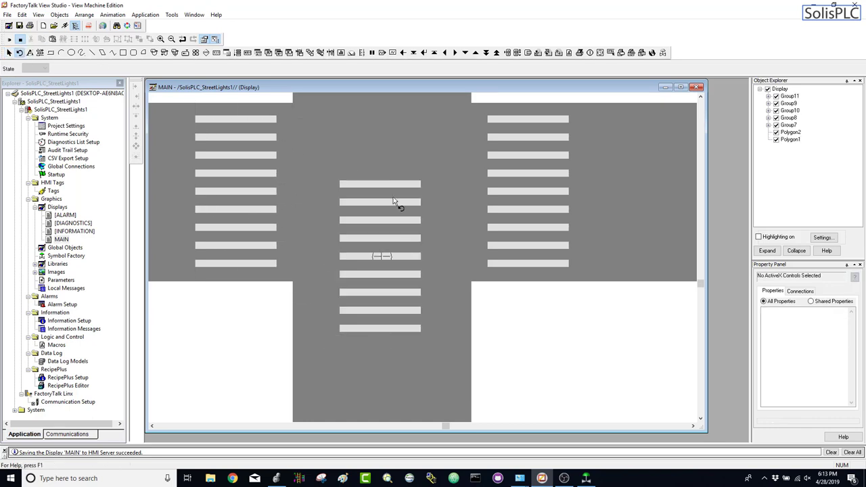
pyautogui.moveTo(395, 203); pyautogui.dragTo(457, 272)
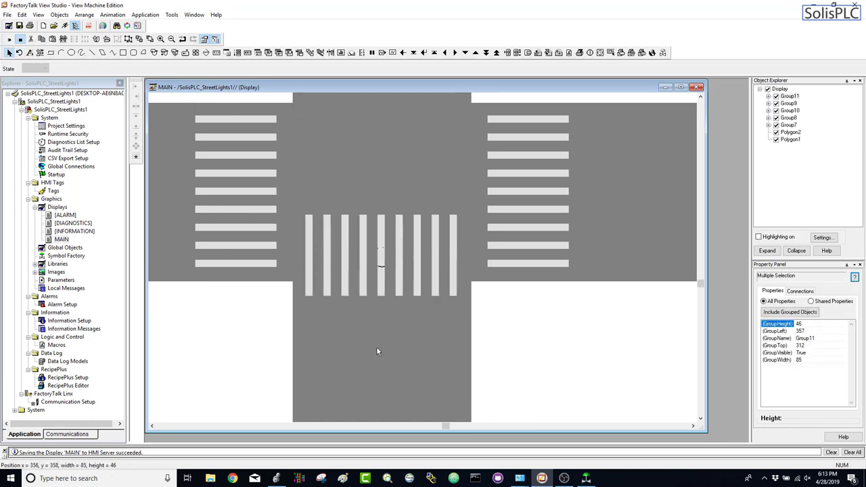
# - Move the rotated crosswalk onto the lower road arm at about top 358 and center it horizontally on the vertical road
pyautogui.moveTo(377, 349); pyautogui.dragTo(378, 349)
pyautogui.keyDown('ctrl'); pyautogui.click(379, 238); pyautogui.keyUp('ctrl')
pyautogui.click(136, 107)
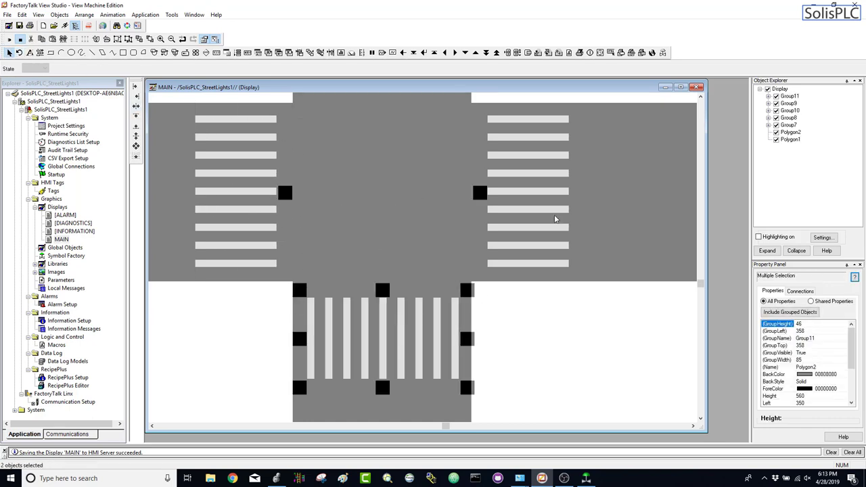
# - Center the left and right crosswalks vertically on the horizontal road
pyautogui.click(555, 211)
pyautogui.keyDown('ctrl'); pyautogui.click(265, 184); pyautogui.keyUp('ctrl')
pyautogui.keyDown('ctrl'); pyautogui.click(265, 184); pyautogui.keyUp('ctrl')
pyautogui.keyDown('ctrl'); pyautogui.click(197, 209); pyautogui.keyUp('ctrl')
pyautogui.keyDown('ctrl'); pyautogui.click(178, 197); pyautogui.keyUp('ctrl')
pyautogui.click(136, 143)
# - Copy the lower crosswalk to the upper road arm and center it horizontally on the vertical road
pyautogui.click(457, 356)
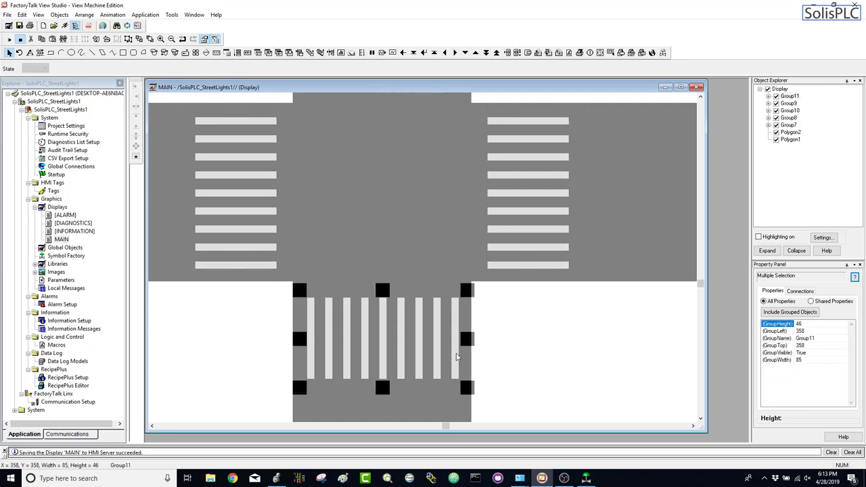
pyautogui.hotkey('ctrl', 'd')
pyautogui.moveTo(457, 355); pyautogui.dragTo(448, 144)
pyautogui.moveTo(701, 284); pyautogui.dragTo(702, 247)
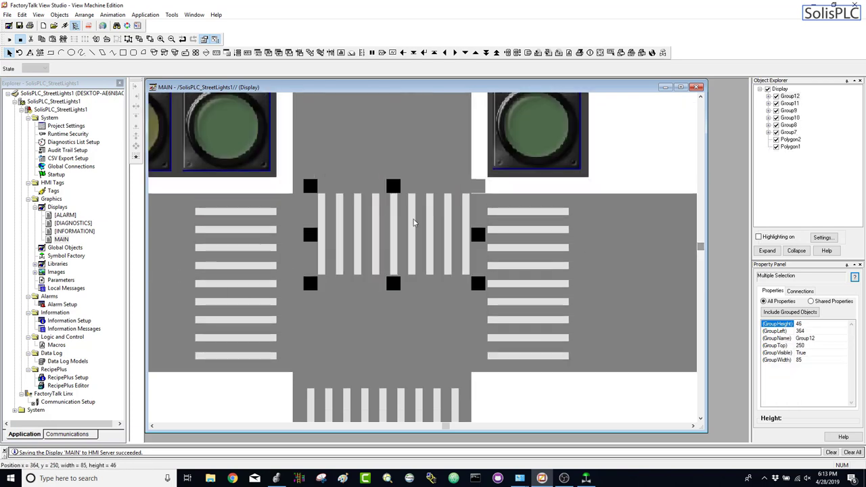
pyautogui.moveTo(414, 220); pyautogui.dragTo(408, 152)
pyautogui.keyDown('ctrl'); pyautogui.click(407, 207); pyautogui.keyUp('ctrl')
pyautogui.click(540, 352)
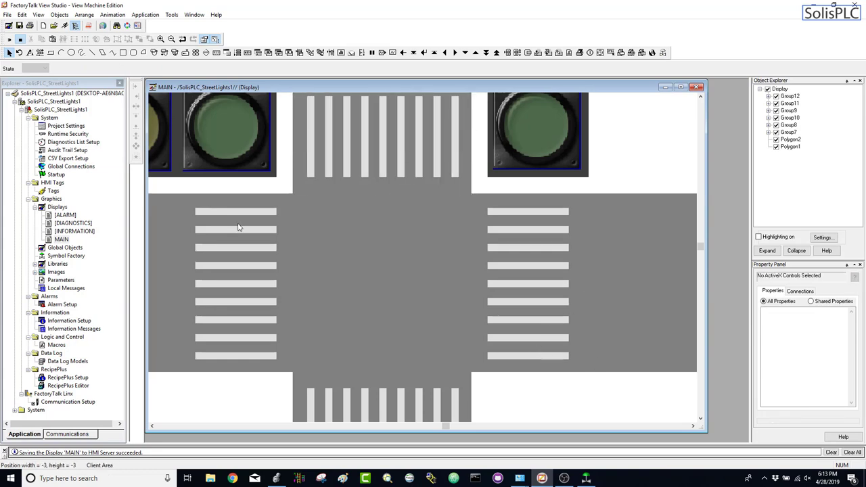
# - Copy a single stripe out of the left crosswalk, paste it onto the display and save the display
pyautogui.doubleClick(245, 214)
pyautogui.hotkey('ctrl', 'c')
pyautogui.click(566, 400)
pyautogui.hotkey('ctrl', 'v')
pyautogui.click(20, 25)
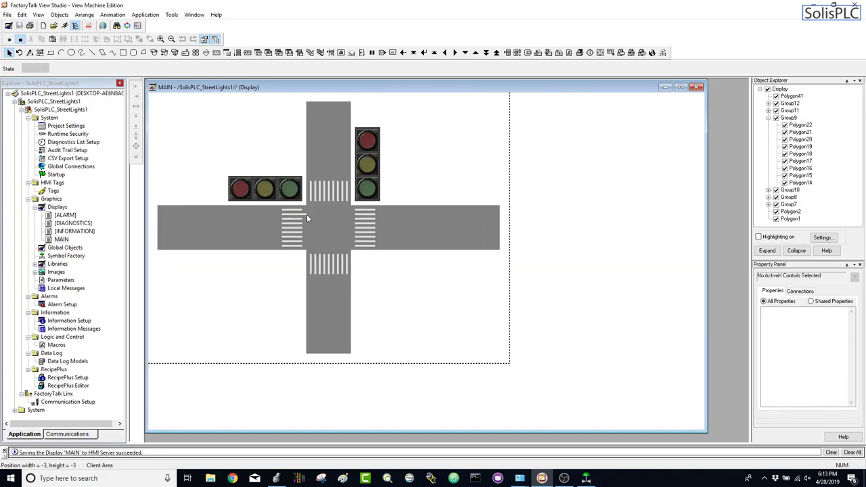
# - Stretch the pasted stripe into a center line on the right road arm, vertically centered, at about left 513 and width 266
pyautogui.moveTo(306, 214); pyautogui.dragTo(426, 232)
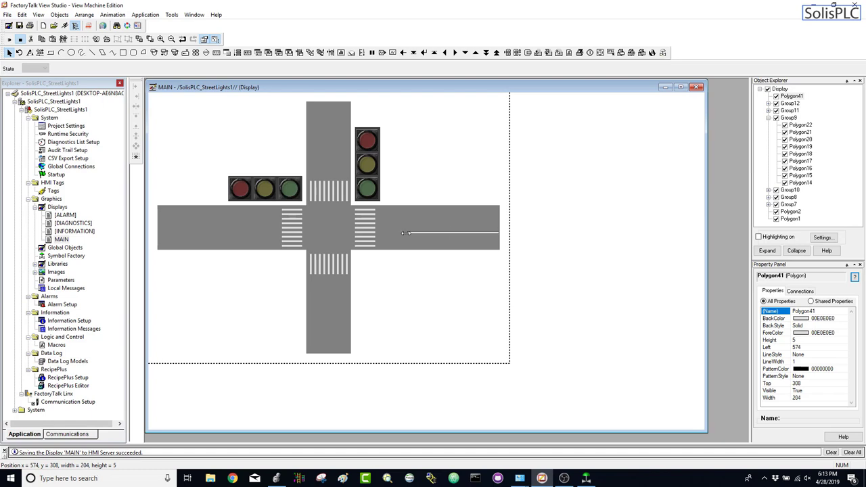
pyautogui.keyDown('shift'); pyautogui.click(400, 238); pyautogui.keyUp('shift')
pyautogui.click(500, 229)
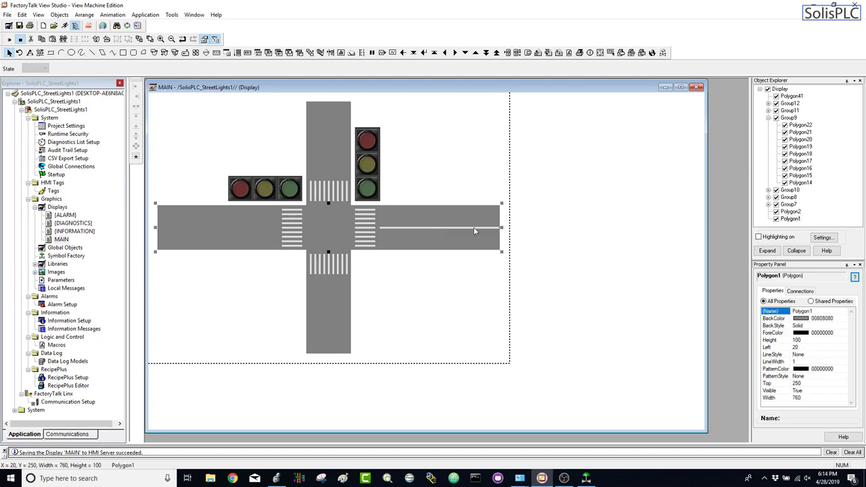
pyautogui.click(160, 39)
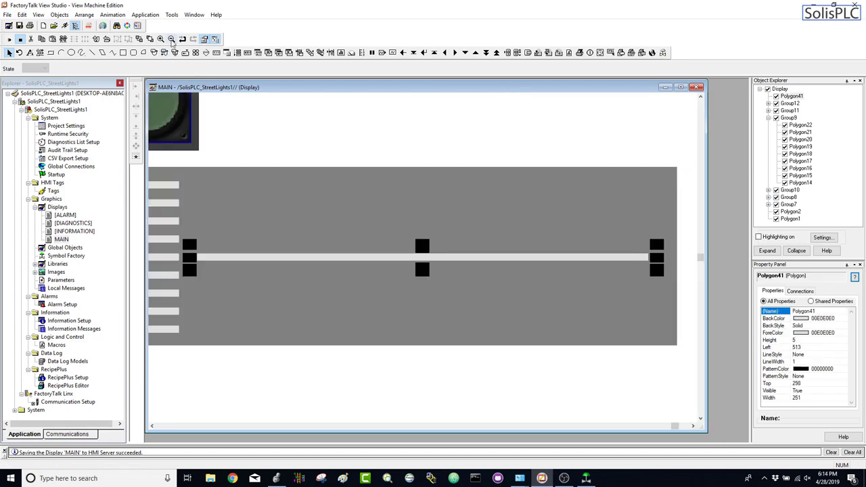
pyautogui.moveTo(665, 264)
pyautogui.mouseDown()
pyautogui.moveTo(679, 264)
pyautogui.moveTo(671, 277)
pyautogui.mouseUp()
# - Set the center line's back color to dark yellow
pyautogui.rightClick(260, 264)
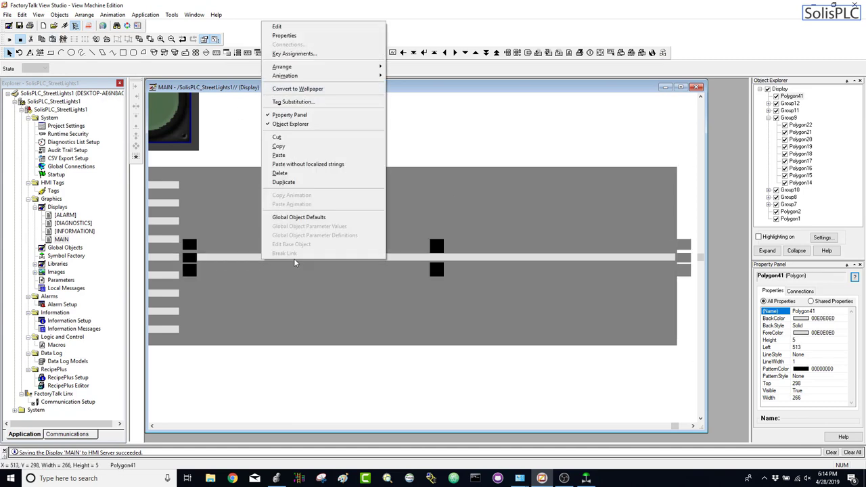
pyautogui.click(284, 35)
pyautogui.click(94, 64)
pyautogui.click(96, 76)
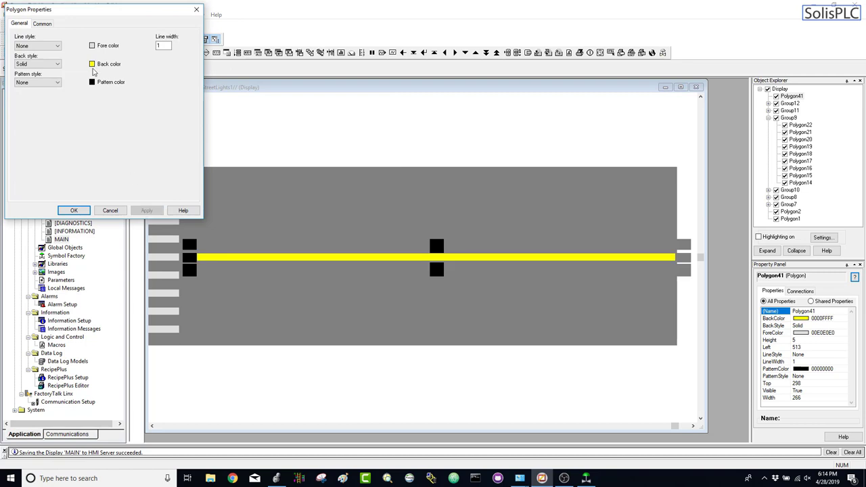
pyautogui.click(93, 65)
pyautogui.click(130, 77)
pyautogui.click(147, 210)
pyautogui.click(76, 210)
pyautogui.click(158, 183)
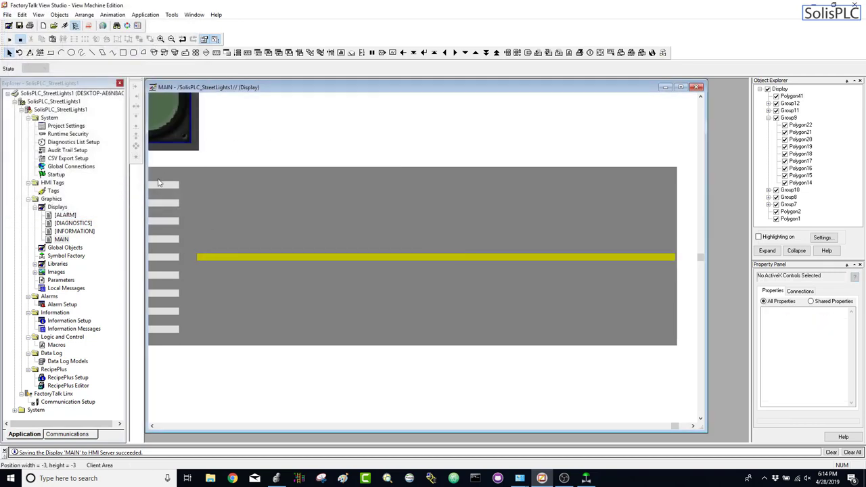
# - Add a vertical light grey bar about 40 high where the yellow line starts, top-aligned with the right crosswalk
pyautogui.moveTo(675, 426); pyautogui.dragTo(493, 425)
pyautogui.click(482, 239)
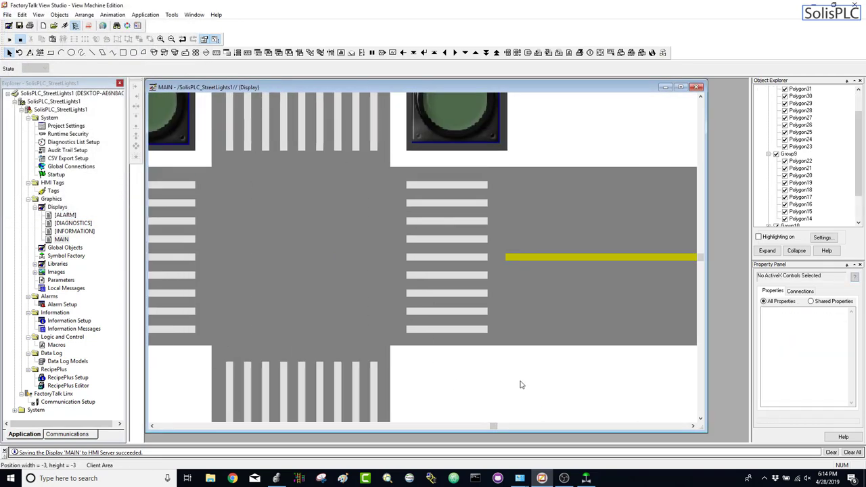
pyautogui.moveTo(485, 239); pyautogui.dragTo(508, 199)
pyautogui.moveTo(511, 167); pyautogui.dragTo(511, 177)
pyautogui.keyDown('ctrl'); pyautogui.click(472, 184); pyautogui.keyUp('ctrl')
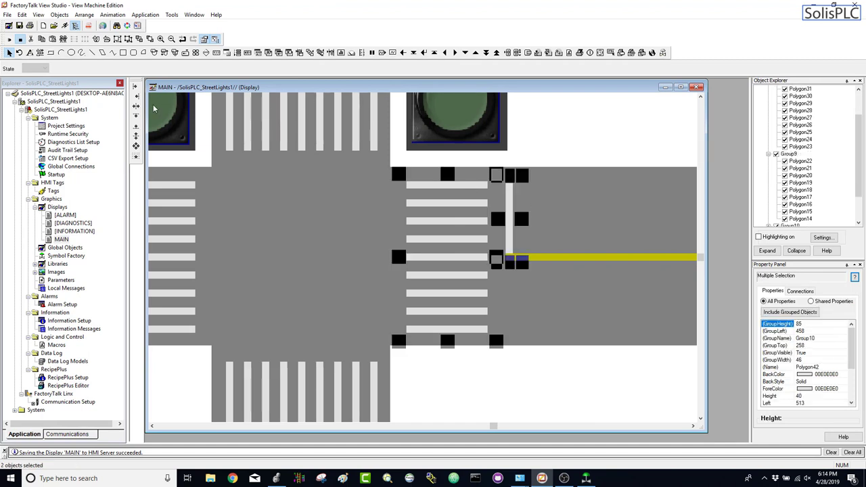
pyautogui.click(137, 117)
# - Resize the vertical stop bar beside the right crosswalk to about height 41 and width 10
pyautogui.click(510, 234)
pyautogui.moveTo(512, 254); pyautogui.dragTo(511, 256)
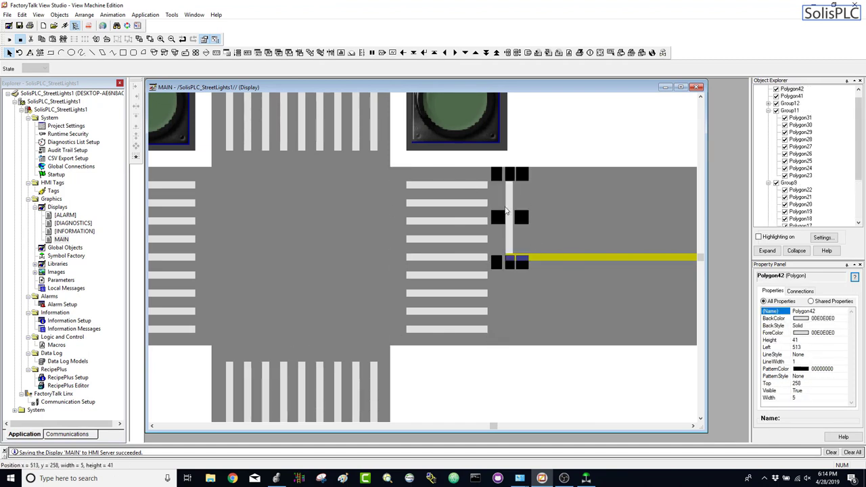
pyautogui.moveTo(518, 219); pyautogui.dragTo(526, 218)
pyautogui.click(548, 317)
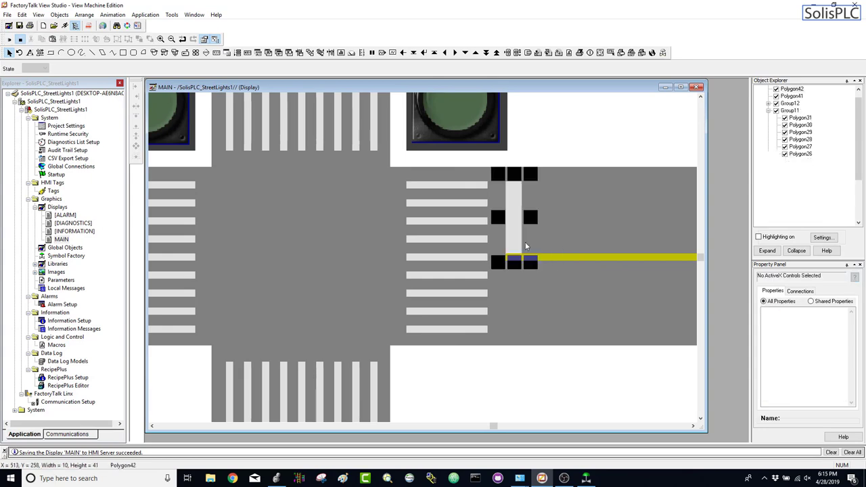
# - Copy the yellow center line to the left road arm at about left 20, level with the original line
pyautogui.click(562, 259)
pyautogui.hotkey('ctrl', 'c')
pyautogui.hotkey('ctrl', 'v')
pyautogui.keyDown('ctrl'); pyautogui.click(571, 258); pyautogui.keyUp('ctrl')
pyautogui.click(136, 116)
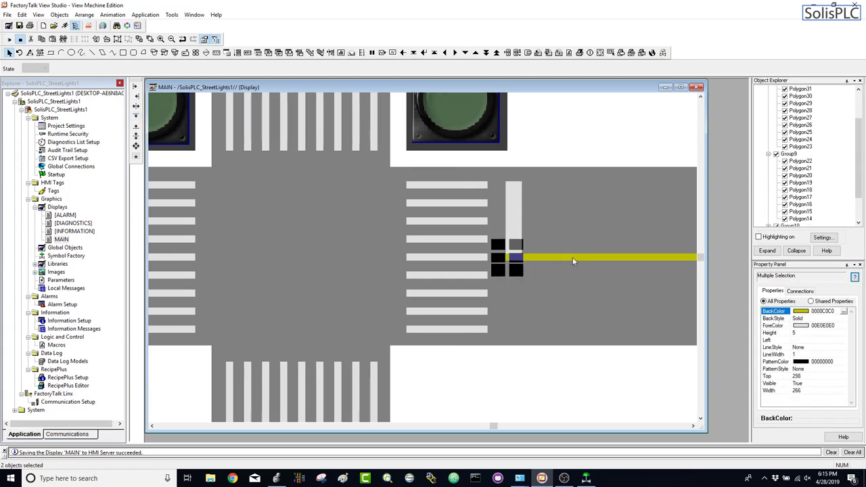
pyautogui.doubleClick(573, 257)
pyautogui.click(111, 210)
pyautogui.click(544, 258)
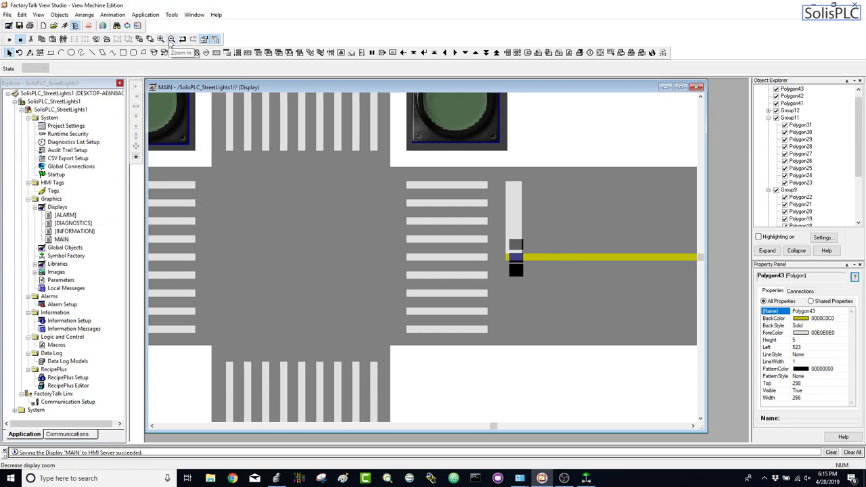
pyautogui.click(171, 39)
# - Copy the stop bar to the left road arm, level with the original, and right-align it with the left yellow line
pyautogui.click(458, 266)
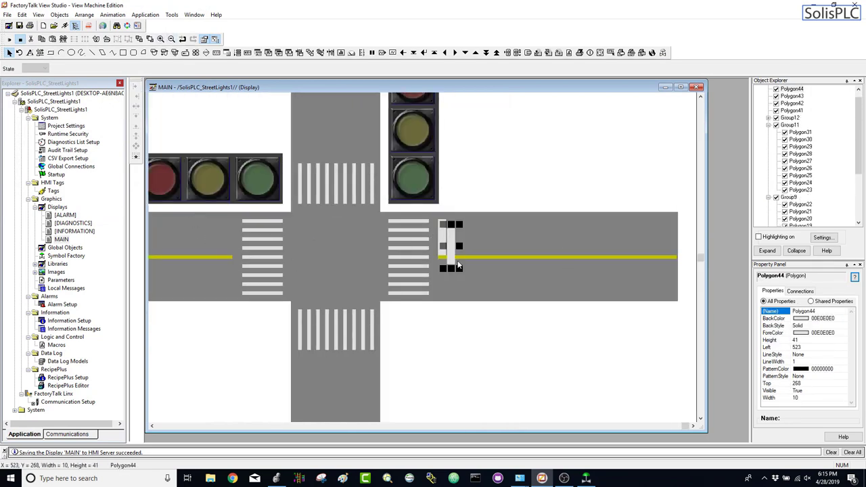
pyautogui.keyDown('ctrl'); pyautogui.click(443, 238); pyautogui.keyUp('ctrl')
pyautogui.click(136, 116)
pyautogui.click(457, 234)
pyautogui.click(453, 236)
pyautogui.keyDown('ctrl'); pyautogui.click(207, 257); pyautogui.keyUp('ctrl')
pyautogui.click(136, 88)
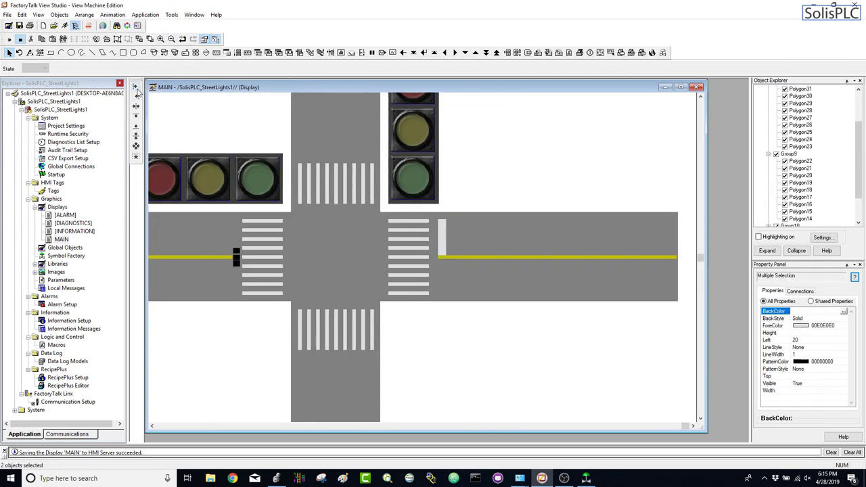
pyautogui.click(137, 96)
pyautogui.click(387, 180)
# - Duplicate the left yellow center line and turn the copy into a vertical line with height 200 and width 5
pyautogui.click(212, 257)
pyautogui.hotkey('ctrl', 'd')
pyautogui.moveTo(215, 266); pyautogui.dragTo(508, 237)
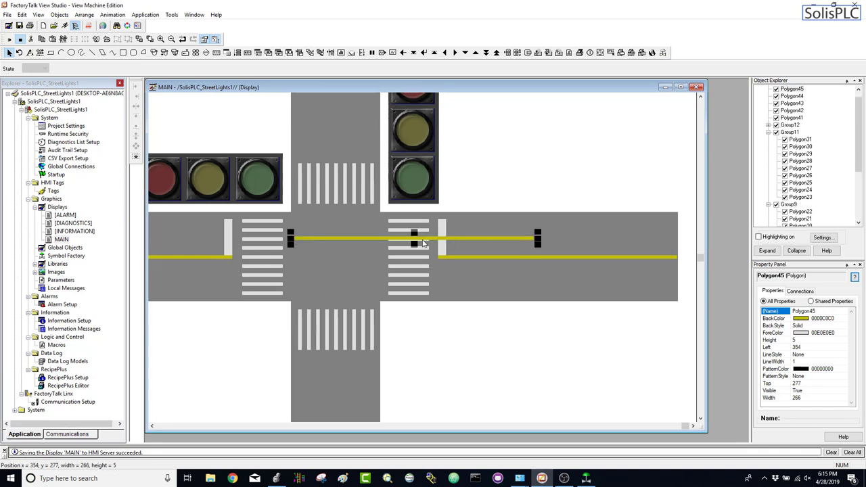
pyautogui.rightClick(437, 243)
pyautogui.click(457, 248)
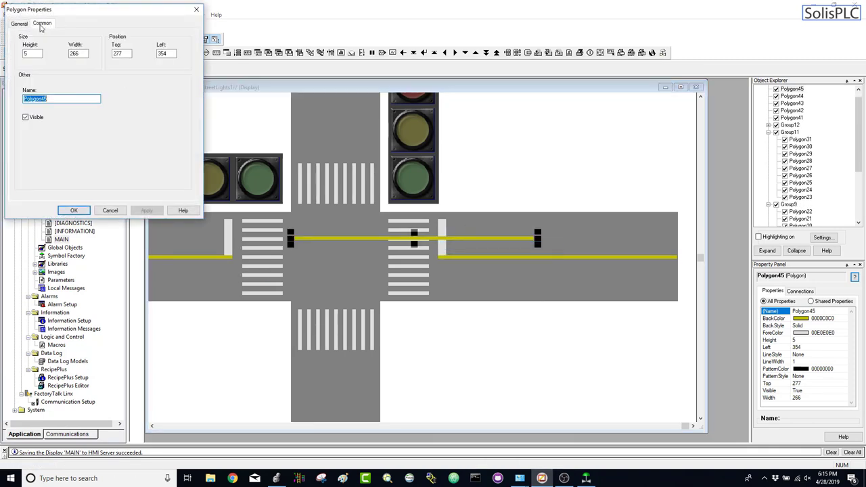
pyautogui.write('200')
pyautogui.click(147, 210)
pyautogui.click(74, 210)
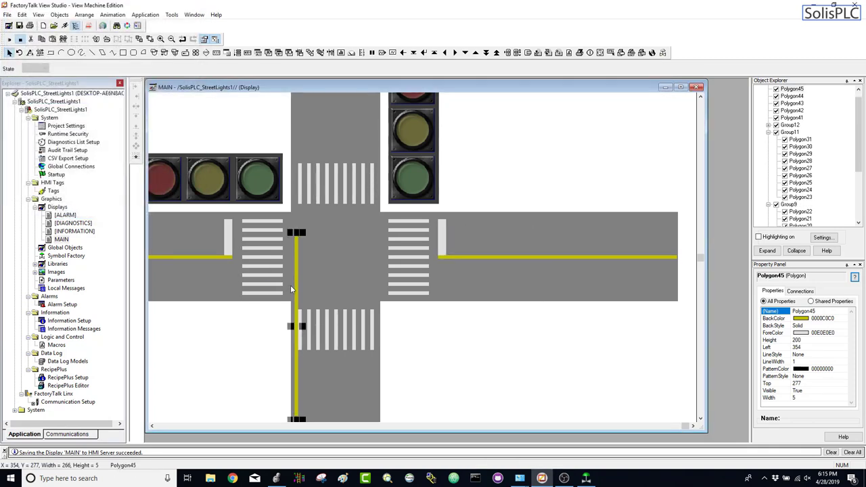
# - Center the vertical yellow line on the vertical road and fit it above the upper crosswalk at about height 156
pyautogui.moveTo(296, 291); pyautogui.dragTo(338, 122)
pyautogui.keyDown('ctrl'); pyautogui.click(330, 126); pyautogui.keyUp('ctrl')
pyautogui.click(136, 107)
pyautogui.moveTo(702, 259); pyautogui.dragTo(701, 129)
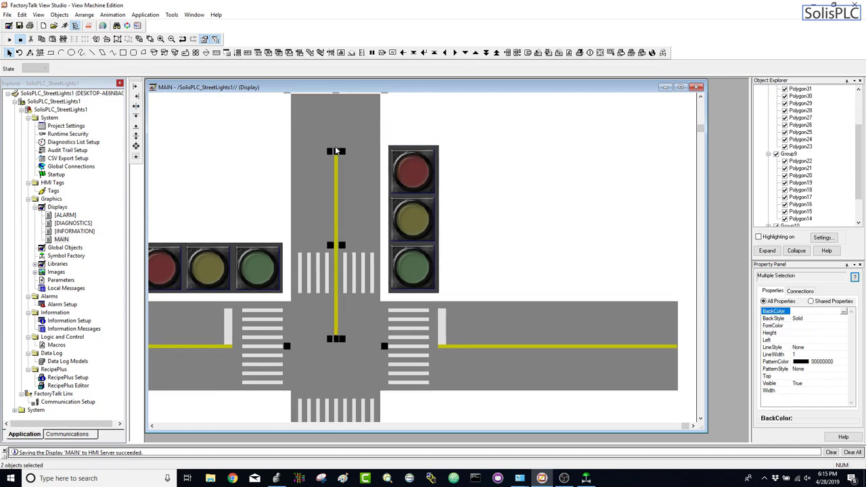
pyautogui.click(337, 164)
pyautogui.click(336, 165)
pyautogui.moveTo(337, 151); pyautogui.dragTo(339, 94)
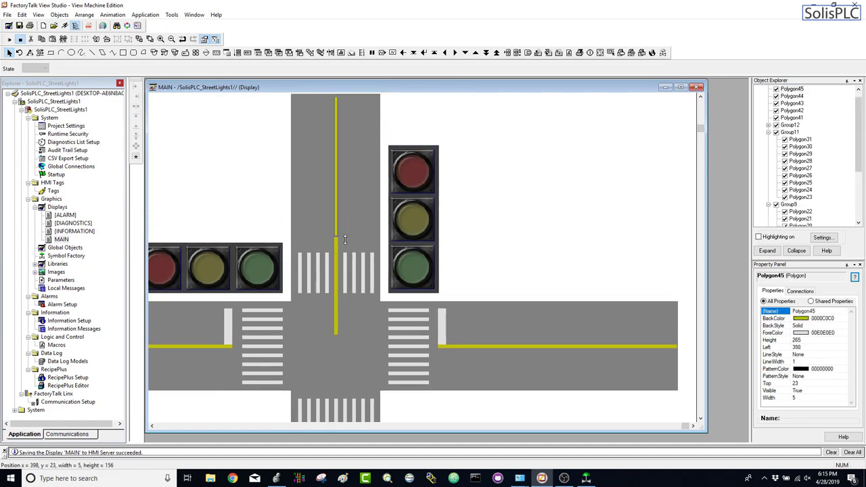
pyautogui.moveTo(345, 239); pyautogui.dragTo(344, 244)
# - Copy the right stop bar, make the copy 10 high and 41 wide, and place it beside the upper road arm's yellow line
pyautogui.click(443, 329)
pyautogui.hotkey('ctrl', 'd')
pyautogui.moveTo(453, 337); pyautogui.dragTo(453, 230)
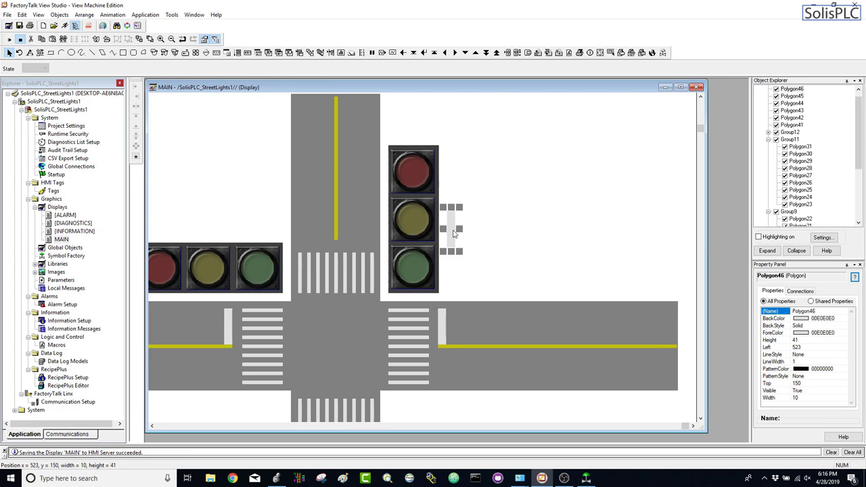
pyautogui.rightClick(453, 233)
pyautogui.click(474, 246)
pyautogui.click(42, 23)
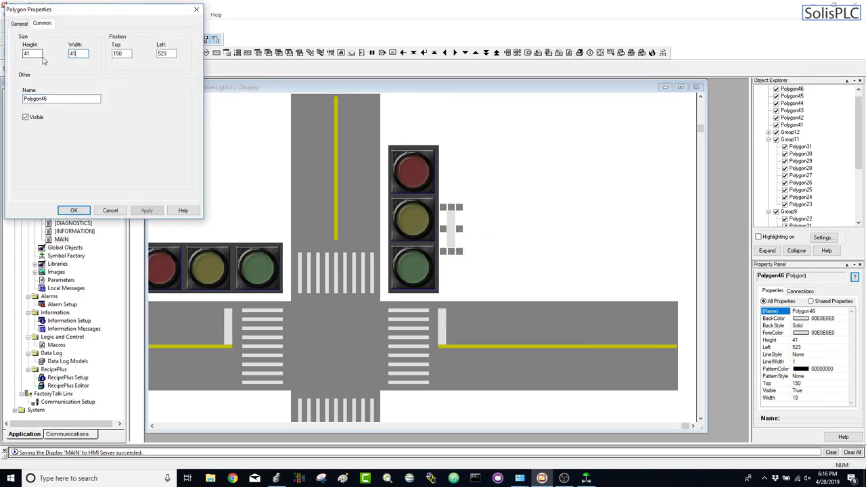
pyautogui.press('Return')
pyautogui.moveTo(465, 215); pyautogui.dragTo(310, 234)
# - Move the left road arm's stop bar into the lane directly below the yellow center line
pyautogui.click(228, 322)
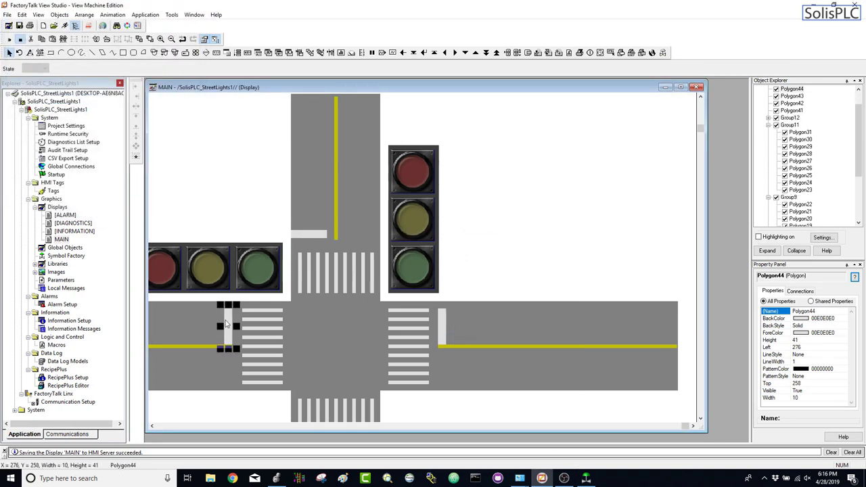
pyautogui.keyDown('ctrl'); pyautogui.click(209, 346); pyautogui.keyUp('ctrl')
pyautogui.click(231, 333)
pyautogui.click(265, 411)
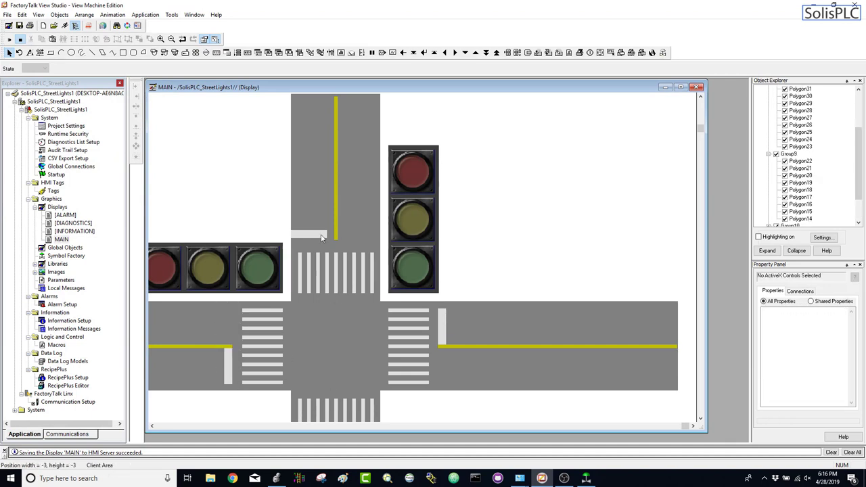
# - Extend the upper road arm's yellow line to the road's upper edge, at about top 21 and height 160
pyautogui.click(336, 228)
pyautogui.keyDown('ctrl'); pyautogui.click(344, 229); pyautogui.keyUp('ctrl')
pyautogui.click(337, 206)
pyautogui.keyDown('ctrl'); pyautogui.click(337, 203); pyautogui.keyUp('ctrl')
pyautogui.keyDown('ctrl'); pyautogui.click(337, 166); pyautogui.keyUp('ctrl')
pyautogui.keyDown('ctrl'); pyautogui.click(337, 165); pyautogui.keyUp('ctrl')
pyautogui.click(486, 168)
pyautogui.click(336, 138)
pyautogui.press('Up')
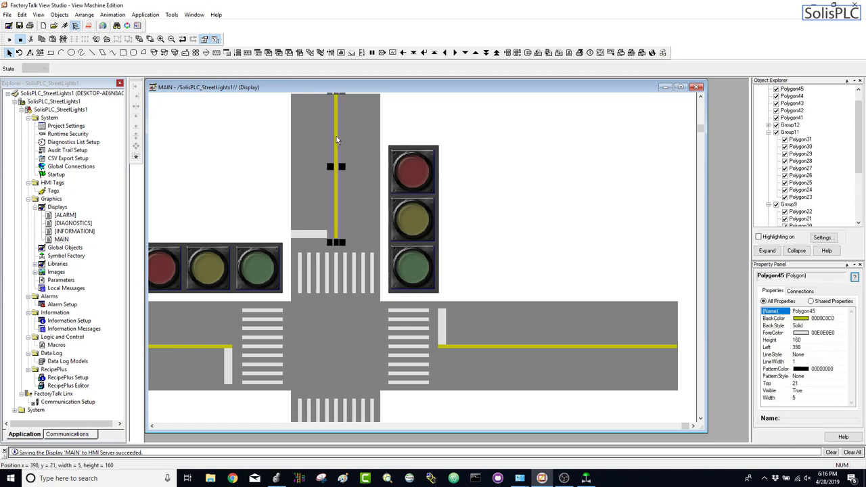
# - Copy the upper yellow line, right-align the copy with the original, and align it with the lower end of the vertical road
pyautogui.keyDown('ctrl'); pyautogui.click(337, 139); pyautogui.keyUp('ctrl')
pyautogui.click(337, 139)
pyautogui.hotkey('ctrl', 'd')
pyautogui.keyDown('ctrl'); pyautogui.click(337, 152); pyautogui.keyUp('ctrl')
pyautogui.click(136, 97)
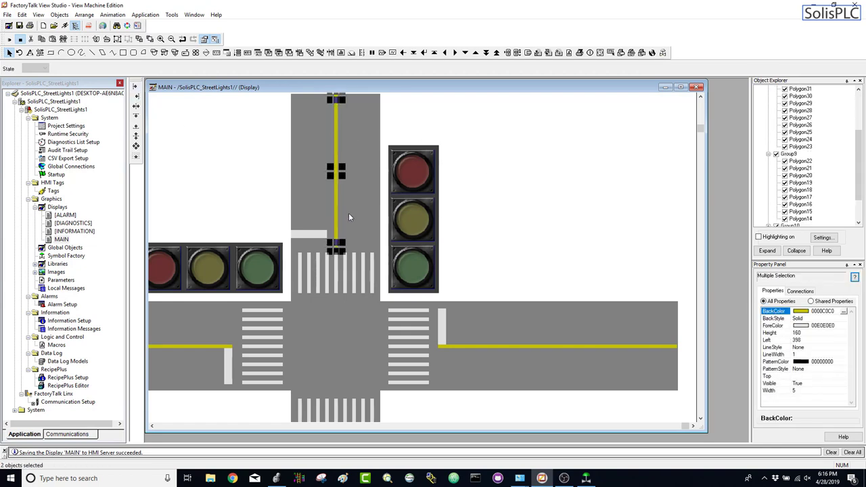
pyautogui.click(346, 212)
pyautogui.click(337, 213)
pyautogui.keyDown('shift'); pyautogui.click(357, 195); pyautogui.keyUp('shift')
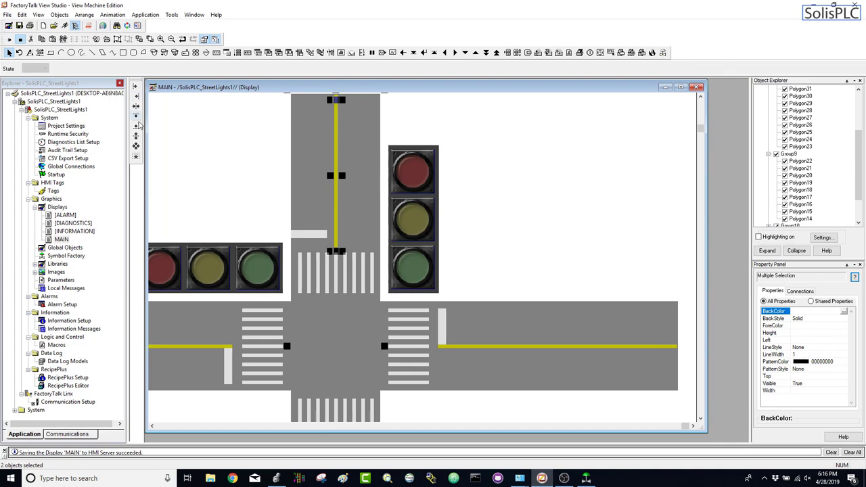
# - Move the upper road arm's stop bar against the yellow line, to about left 357 and top 175
pyautogui.moveTo(686, 427); pyautogui.dragTo(160, 406)
pyautogui.click(321, 347)
pyautogui.keyDown('ctrl'); pyautogui.click(403, 372); pyautogui.keyUp('ctrl')
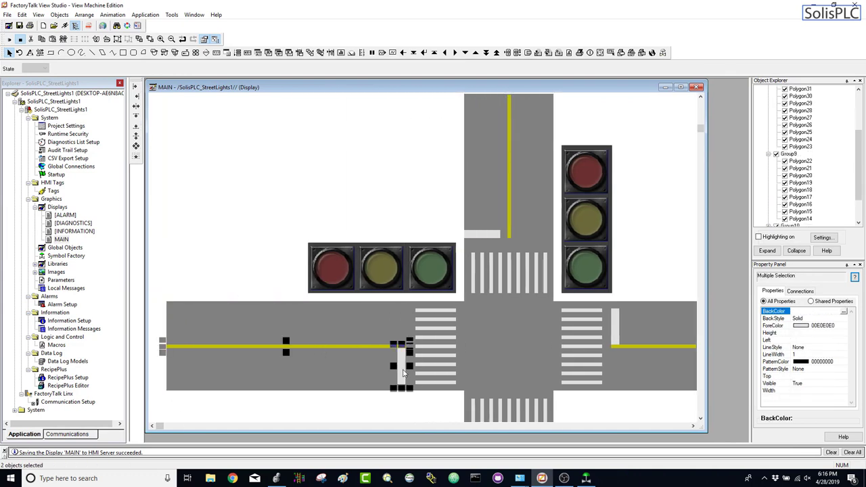
pyautogui.click(494, 234)
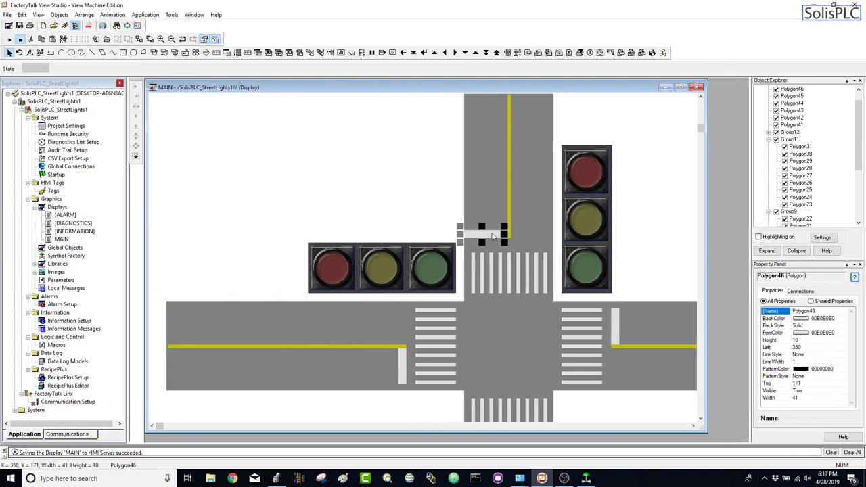
pyautogui.moveTo(492, 235); pyautogui.dragTo(493, 239)
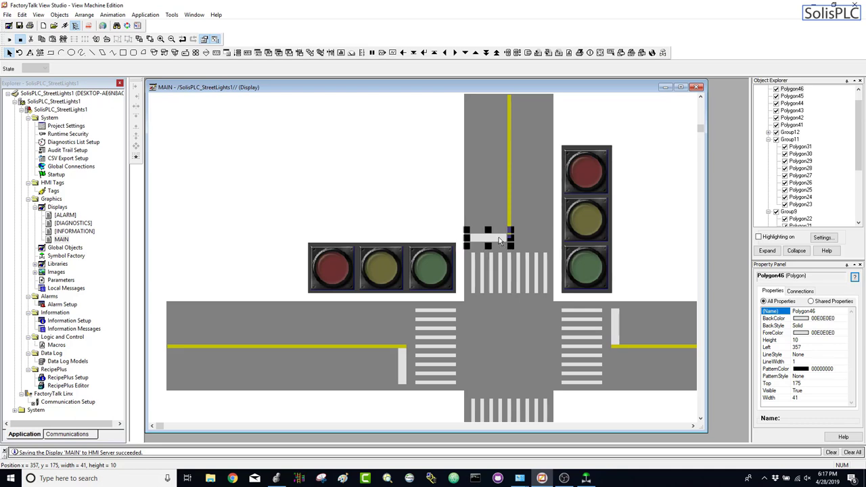
# - Extend the upper yellow line to about height 166 so that it ends level with the stop bar's lower edge
pyautogui.click(402, 369)
pyautogui.doubleClick(161, 40)
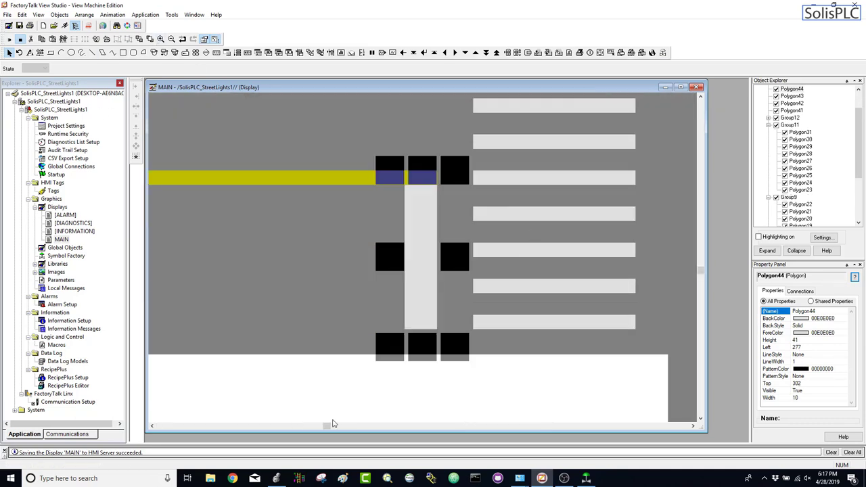
pyautogui.moveTo(331, 425); pyautogui.dragTo(395, 427)
pyautogui.scroll(-1, 692, 271)
pyautogui.moveTo(701, 273); pyautogui.dragTo(702, 188)
pyautogui.moveTo(515, 249); pyautogui.dragTo(564, 278)
pyautogui.click(559, 238)
pyautogui.moveTo(700, 187); pyautogui.dragTo(683, 173)
# - Replace the lower road arm's yellow line with a copy of the upper one, right-aligned with the original and bottom-aligned with the road
pyautogui.hotkey('ctrl', 'd')
pyautogui.click(182, 39)
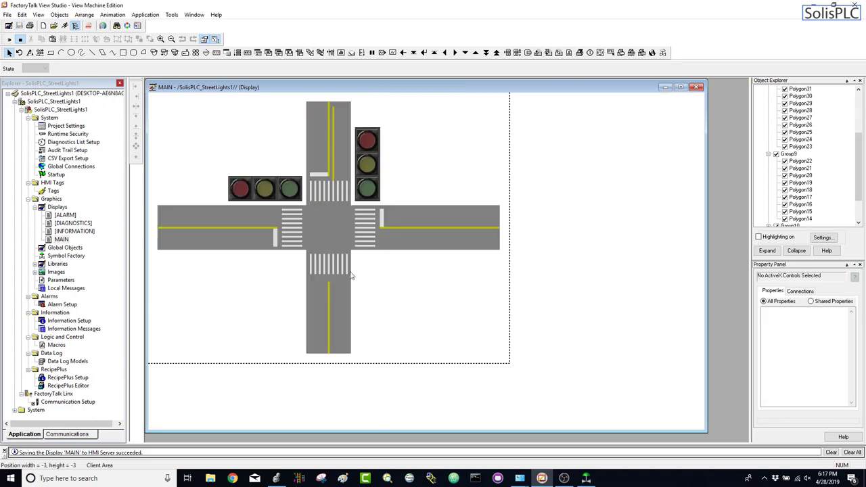
pyautogui.click(330, 293)
pyautogui.press('Delete')
pyautogui.click(333, 174)
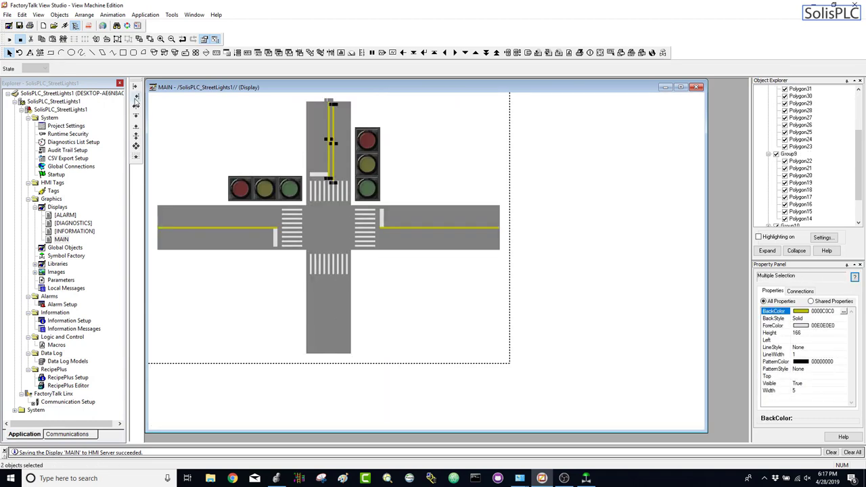
pyautogui.keyDown('ctrl'); pyautogui.click(335, 310); pyautogui.keyUp('ctrl')
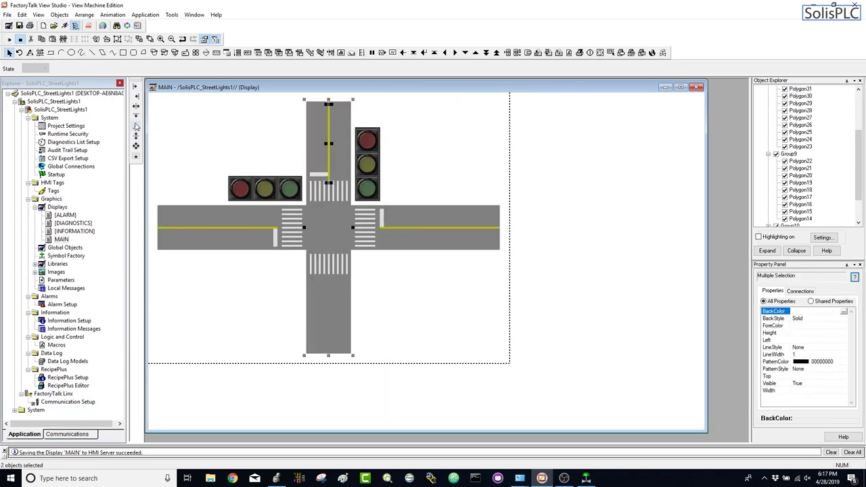
pyautogui.click(136, 126)
# - Copy the upper stop bar to the right lane of the lower road arm and top-align it with the yellow line
pyautogui.click(321, 175)
pyautogui.hotkey('ctrl', 'd')
pyautogui.moveTo(327, 179); pyautogui.dragTo(344, 285)
pyautogui.click(329, 298)
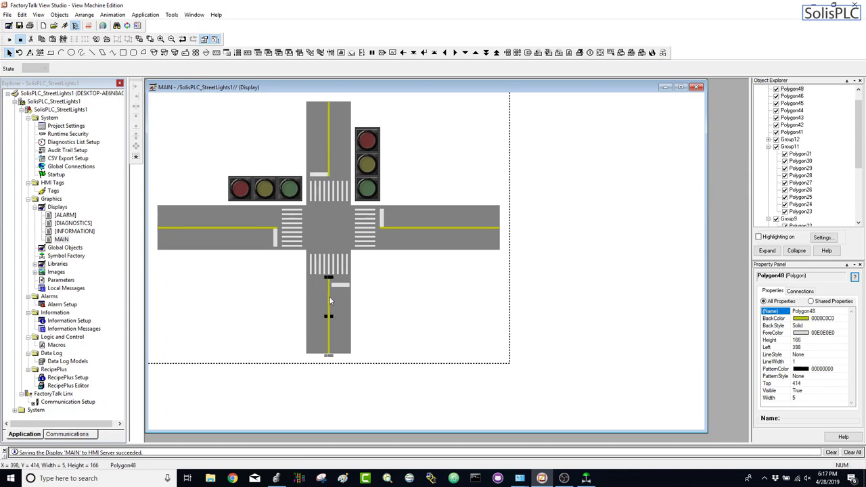
pyautogui.click(340, 285)
pyautogui.keyDown('ctrl'); pyautogui.click(329, 306); pyautogui.keyUp('ctrl')
pyautogui.click(136, 120)
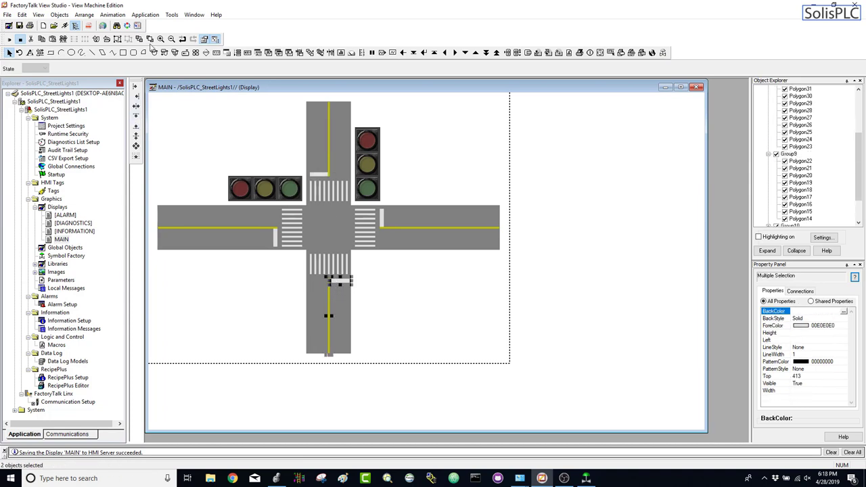
# - Nudge the lower road arm's stop bar left until it meets the yellow center line
pyautogui.click(160, 40)
pyautogui.click(408, 120)
pyautogui.press('Left')
pyautogui.press('Left')
pyautogui.press('Left')
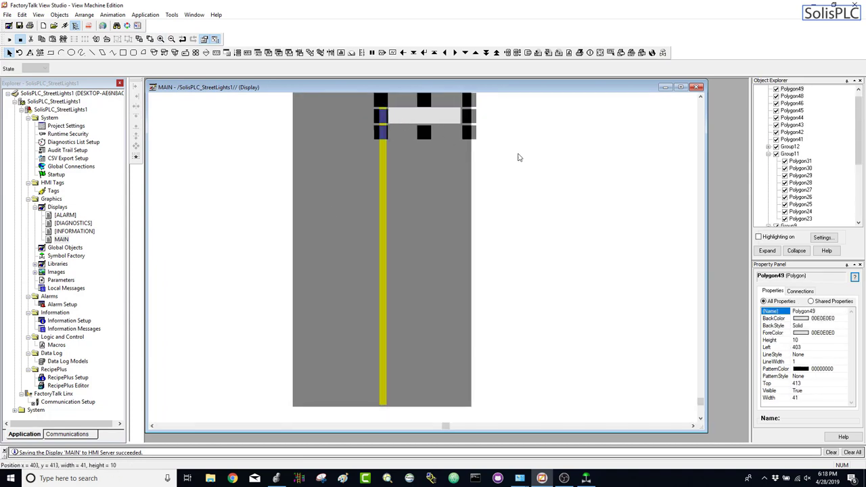
pyautogui.click(520, 157)
pyautogui.click(427, 116)
pyautogui.press('Left')
pyautogui.click(531, 162)
pyautogui.scroll(-3, 313, 199)
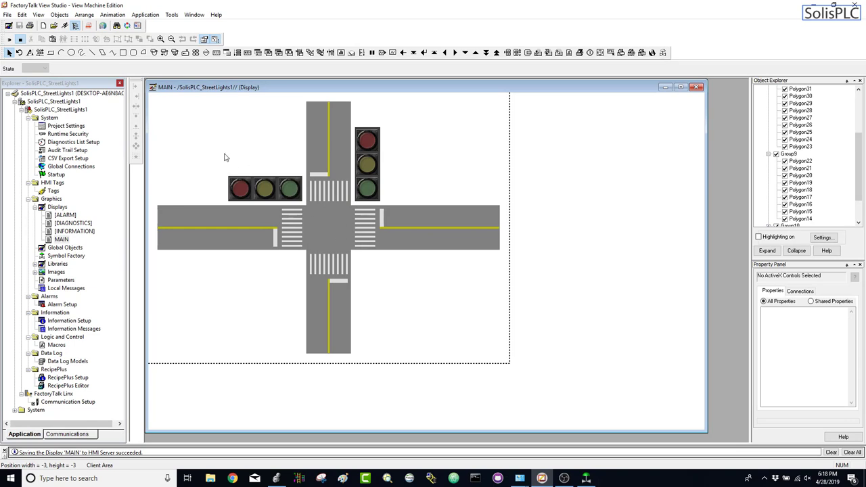
# - Run the MAIN display in test mode to check the finished intersection and the live street lights
pyautogui.click(10, 38)
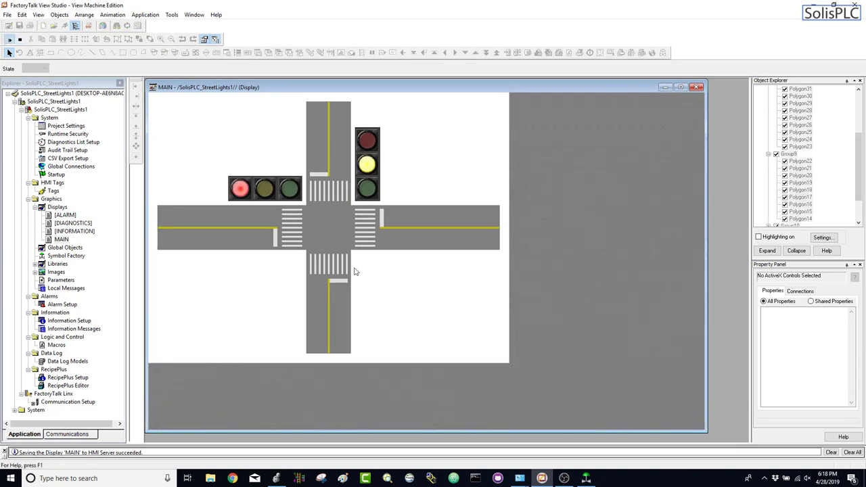